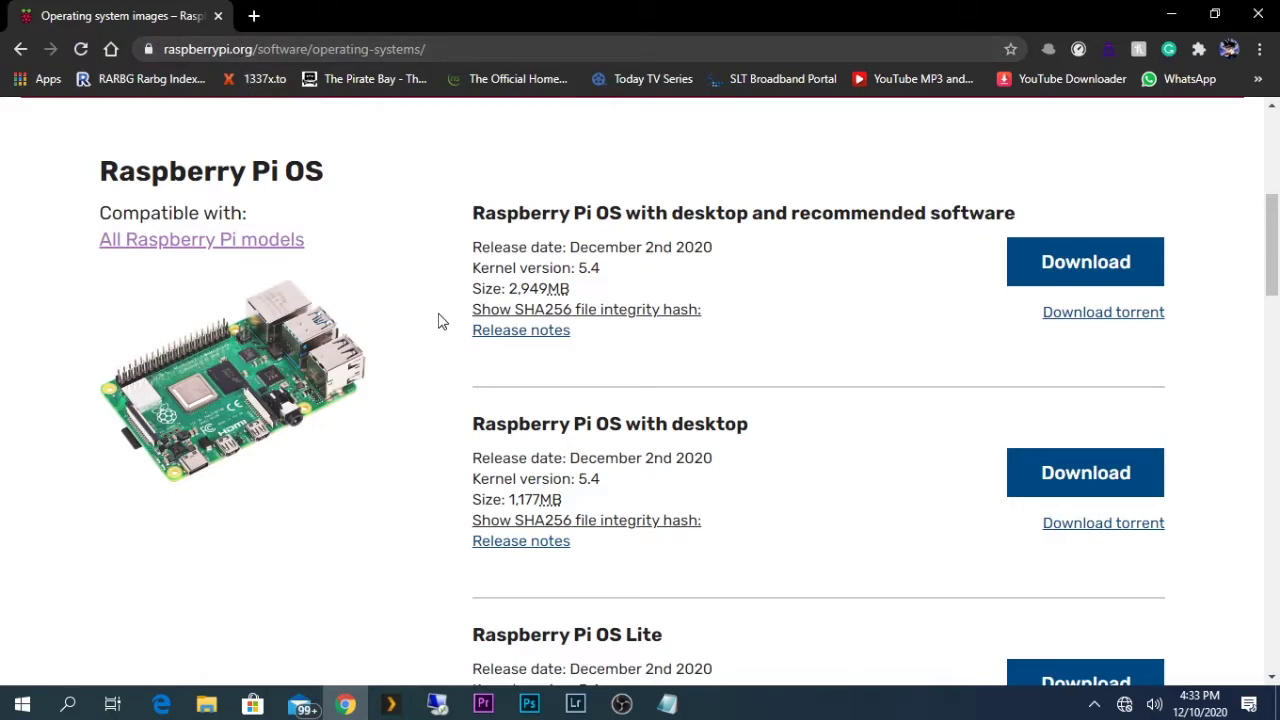
# Review the Raspberry Pi OS download options: desktop with recommended software, desktop, and Lite.
pyautogui.scroll(-1, 443, 322)
pyautogui.scroll(1, 448, 350)
pyautogui.scroll(-1, 474, 349)
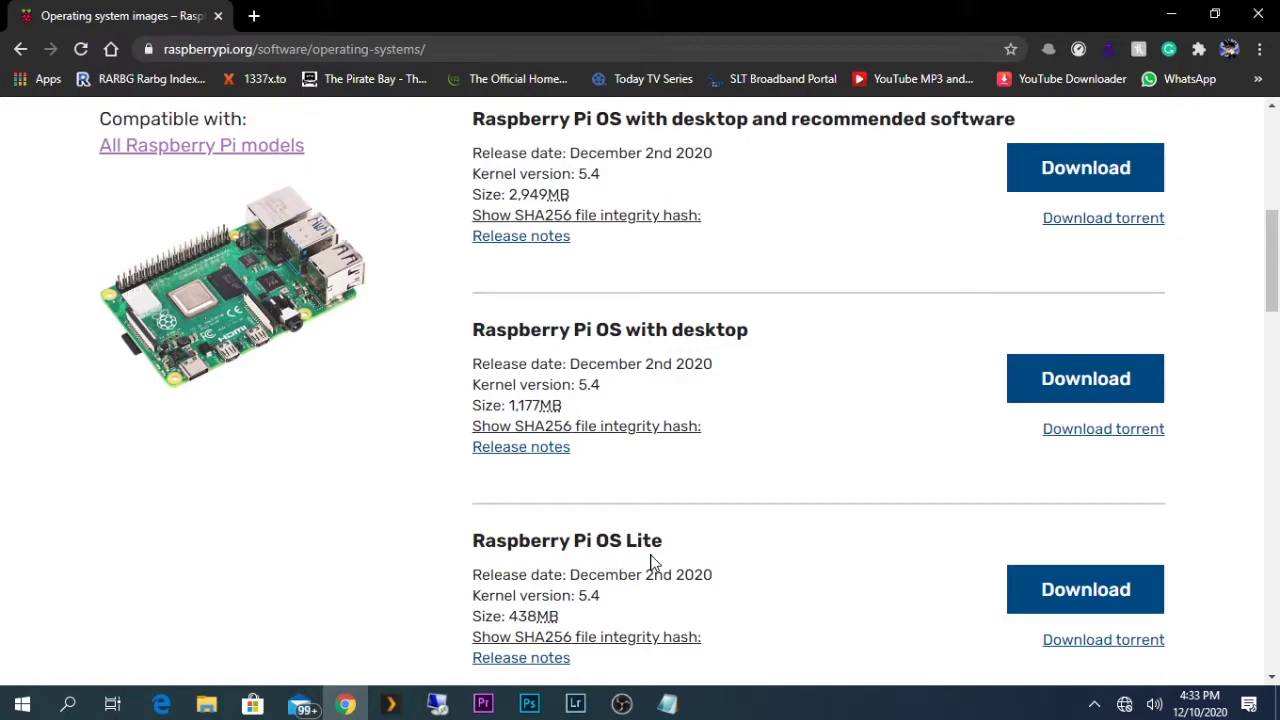
pyautogui.scroll(-1, 651, 562)
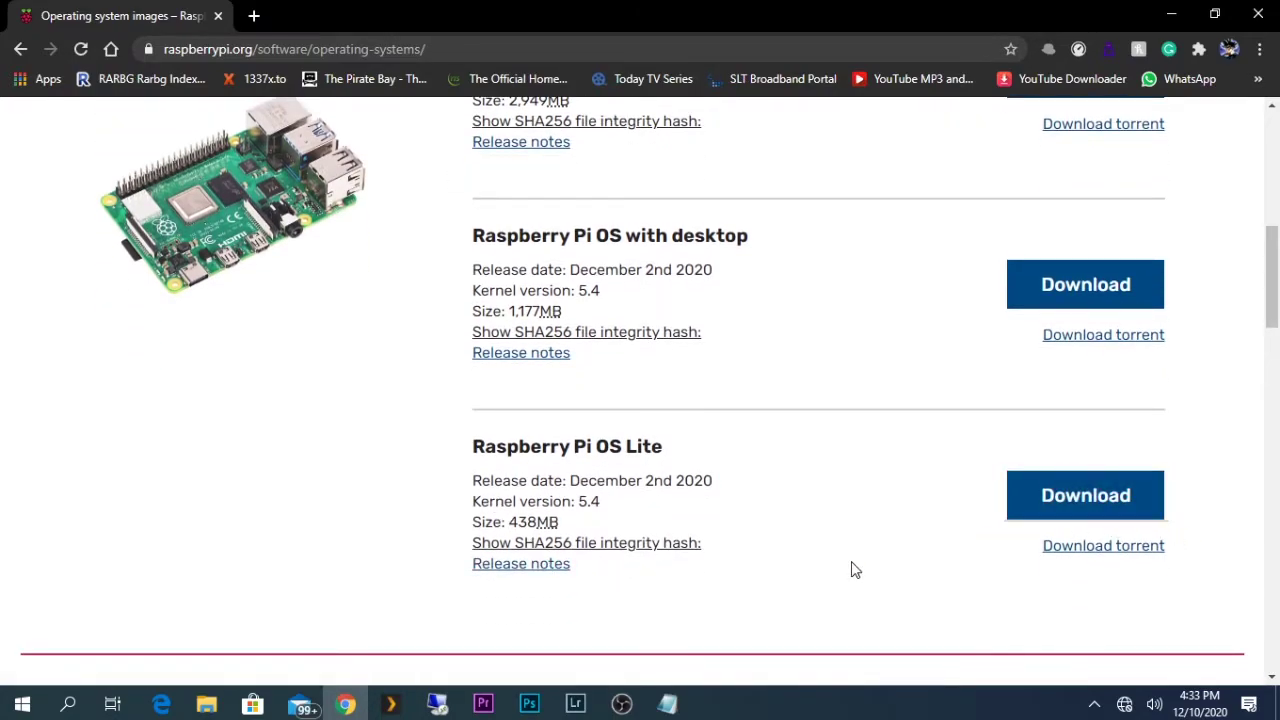
pyautogui.scroll(2, 850, 567)
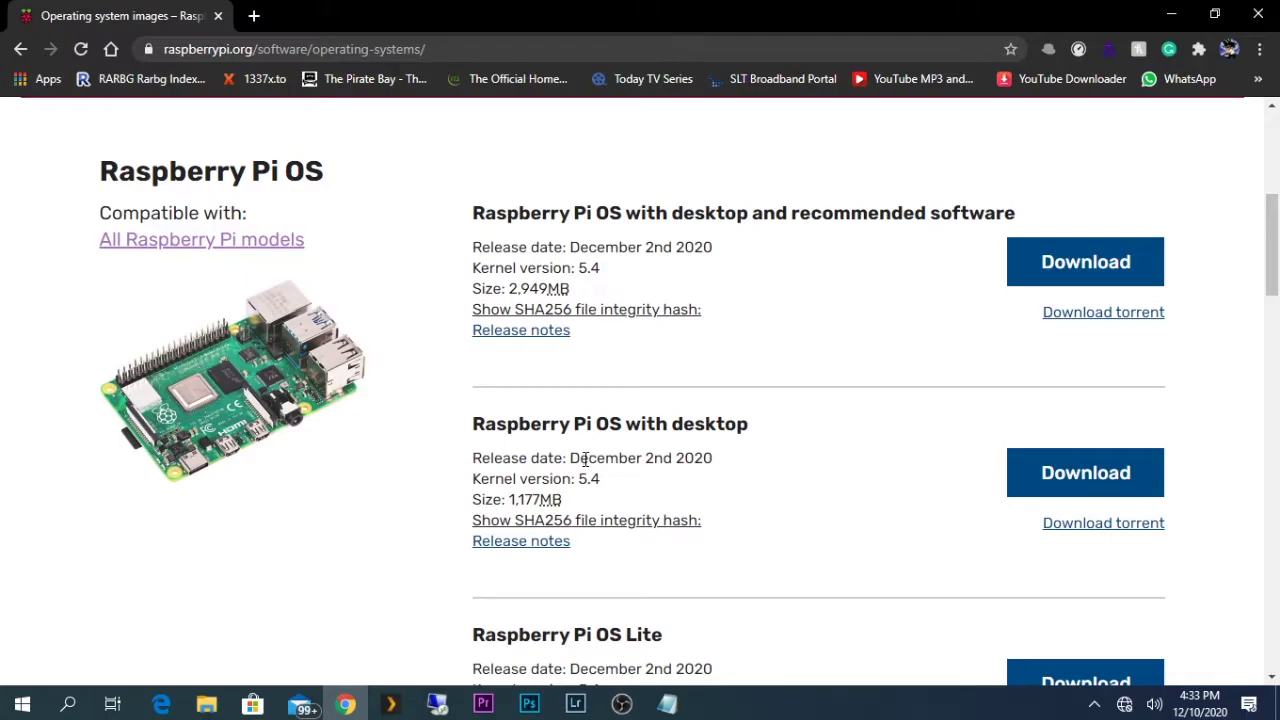
pyautogui.scroll(-1, 666, 483)
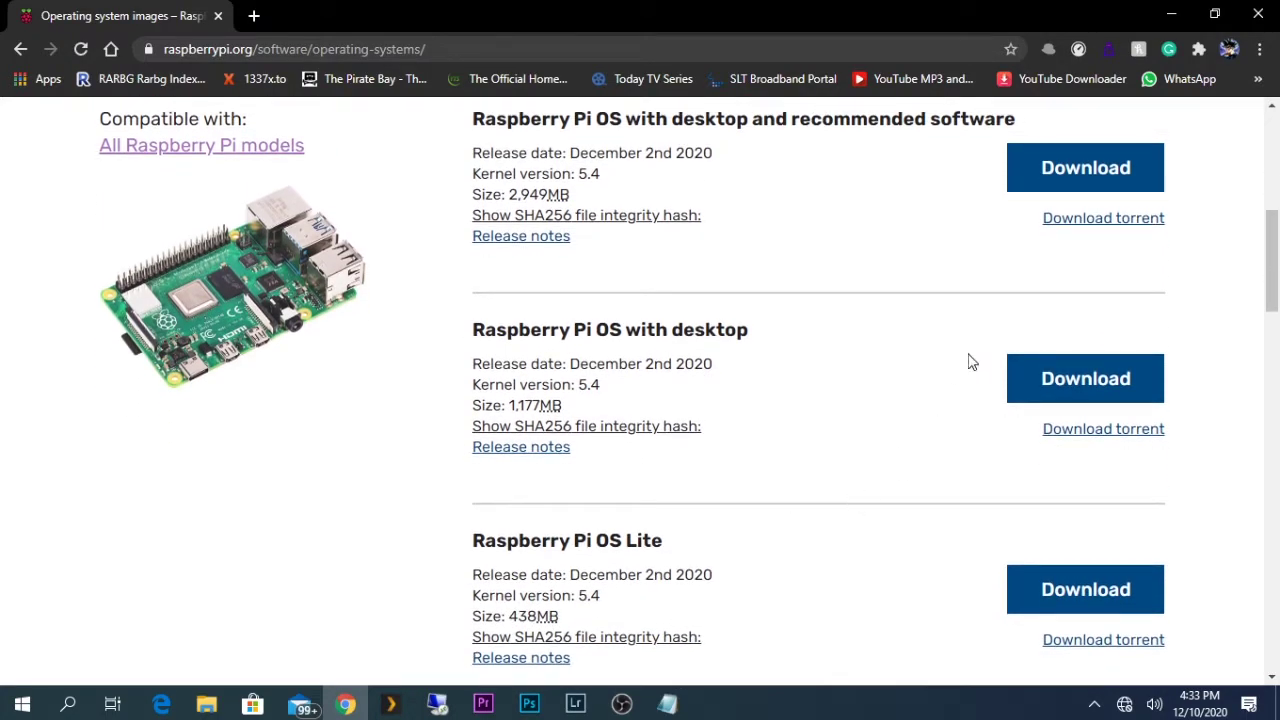
# Leave the browser for the desktop, locate the raspios-buster-armhf-lite image there, and launch Win32 Disk Imager.
pyautogui.click(1171, 14)
pyautogui.click(288, 22)
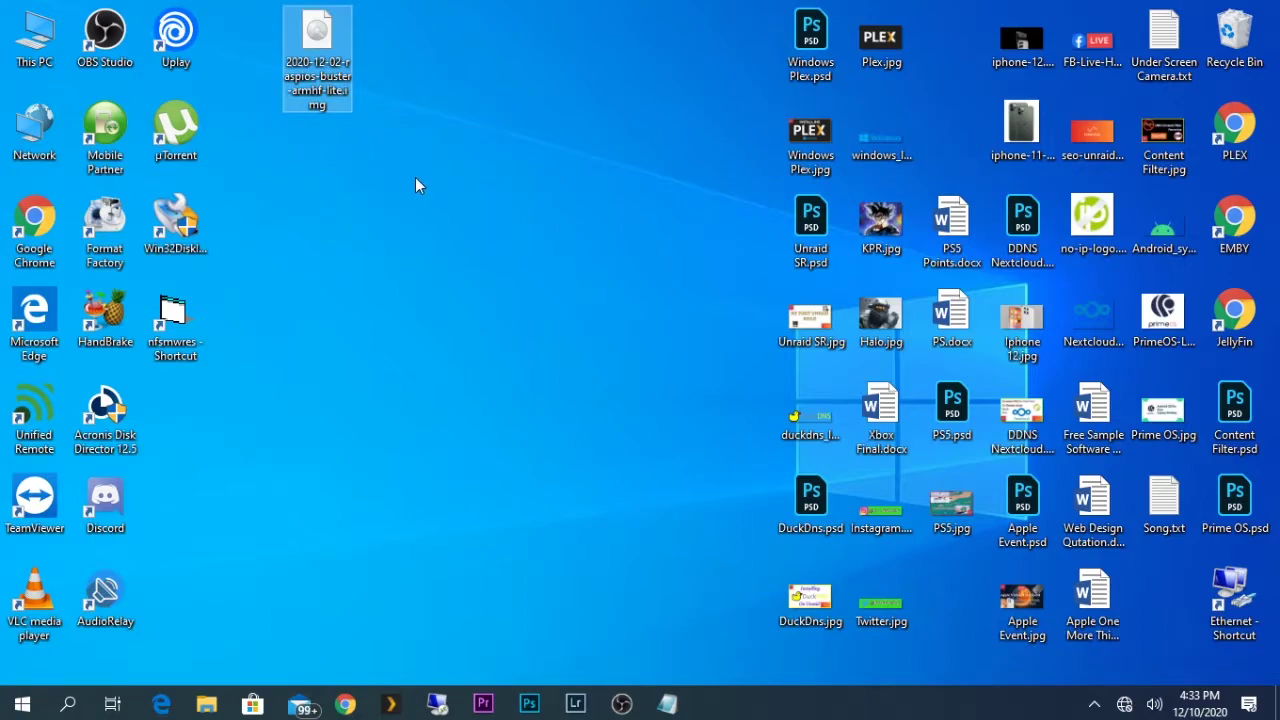
pyautogui.click(425, 106)
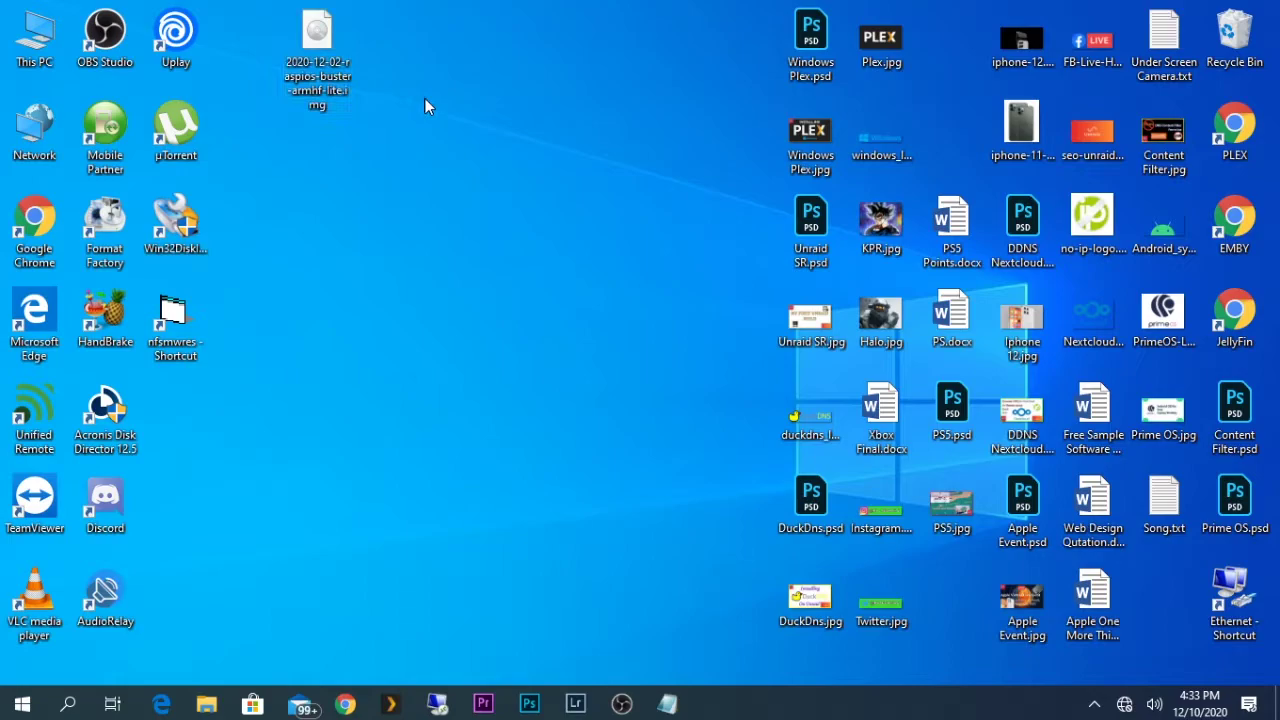
pyautogui.click(186, 240)
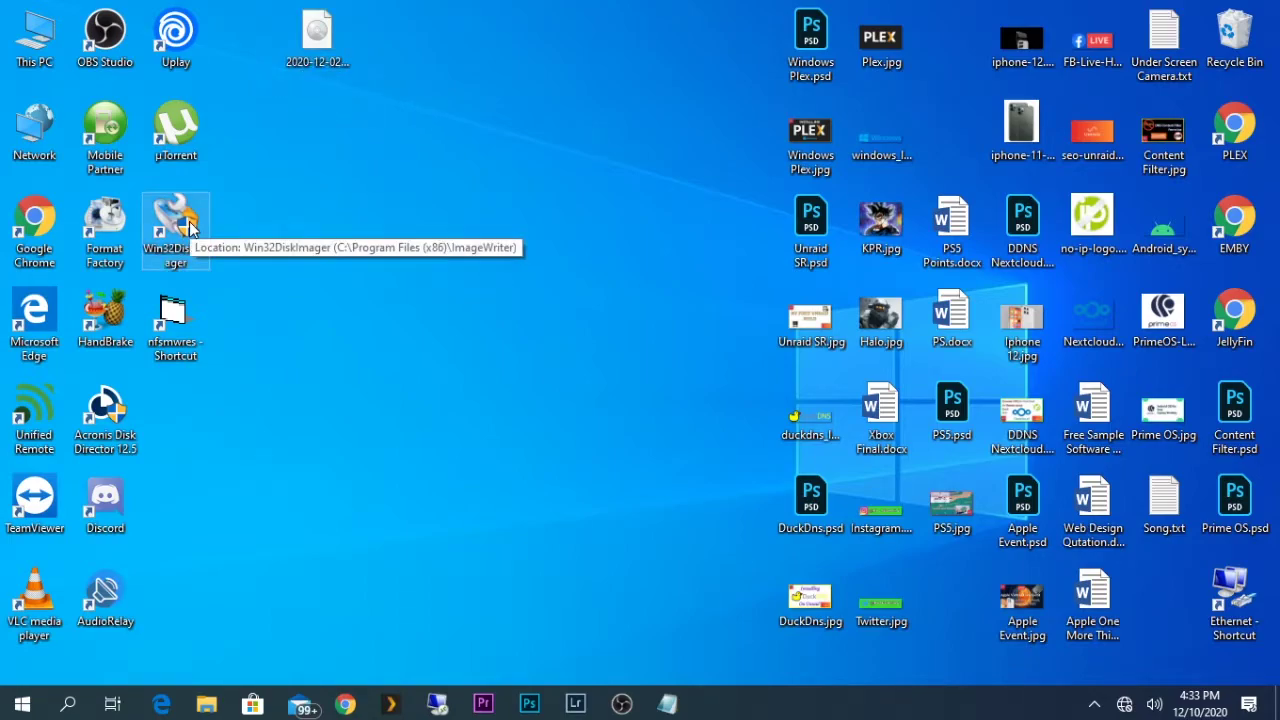
pyautogui.doubleClick(190, 228)
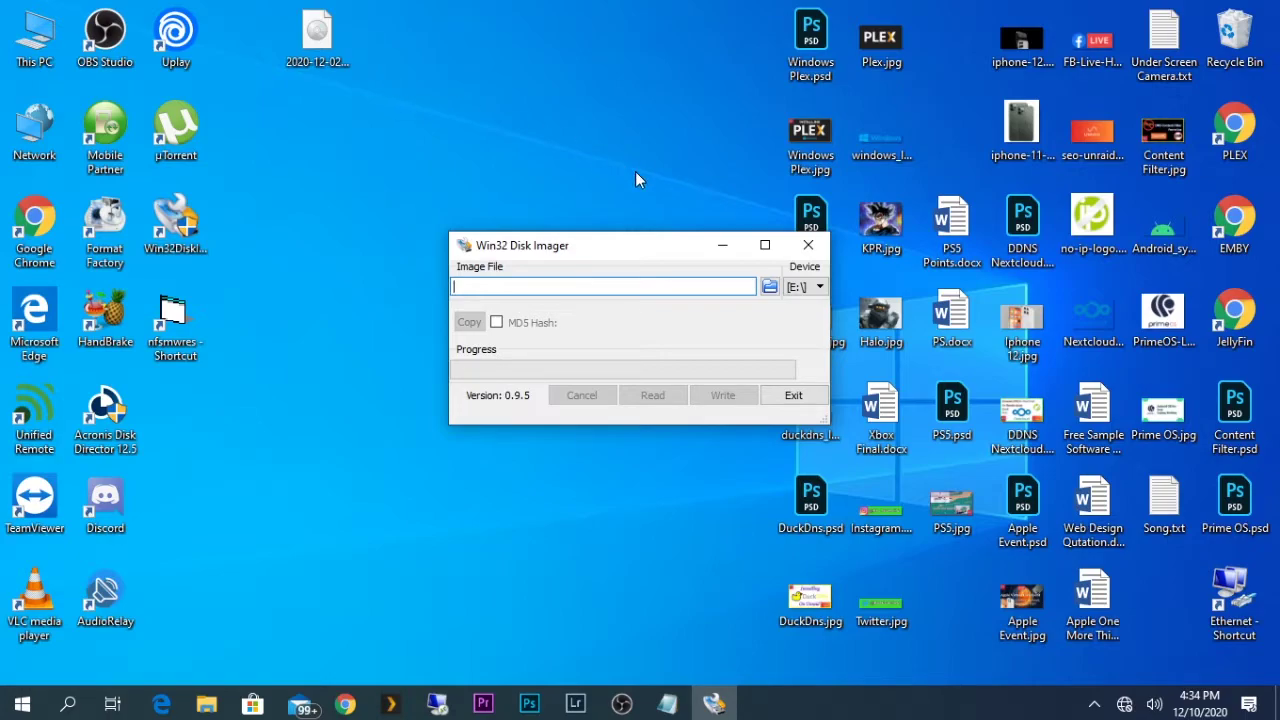
# Check the drive letter of the connected USB drive in This PC.
pyautogui.doubleClick(34, 35)
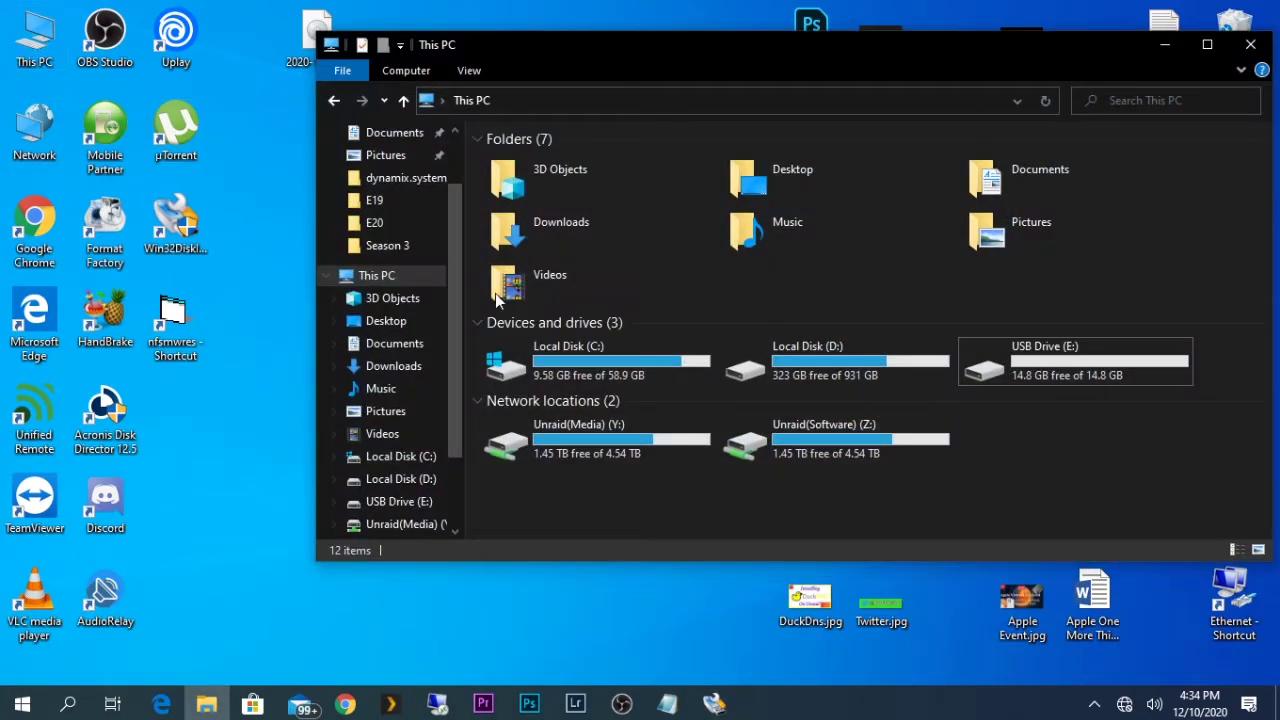
pyautogui.click(1089, 357)
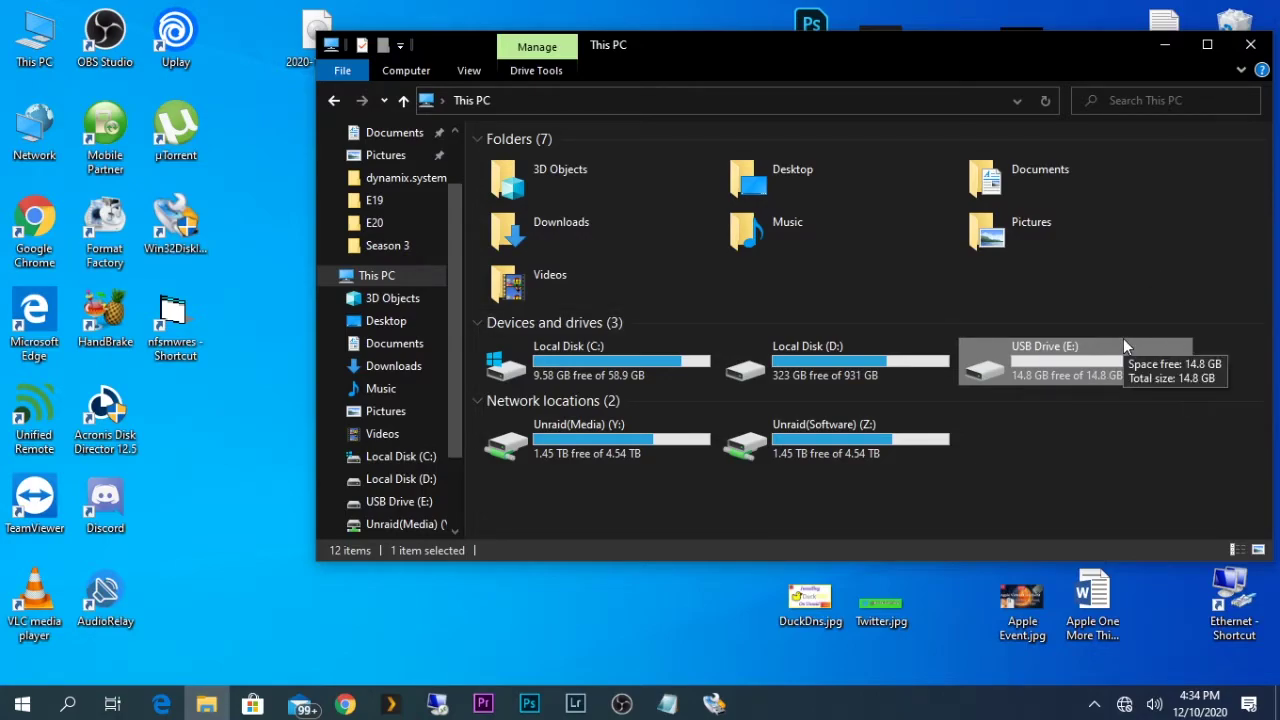
pyautogui.click(1164, 45)
# Load 2020-12-02-raspios-buster-armhf-lite.img from the Desktop folder as the image file in Win32 Disk Imager.
pyautogui.click(790, 288)
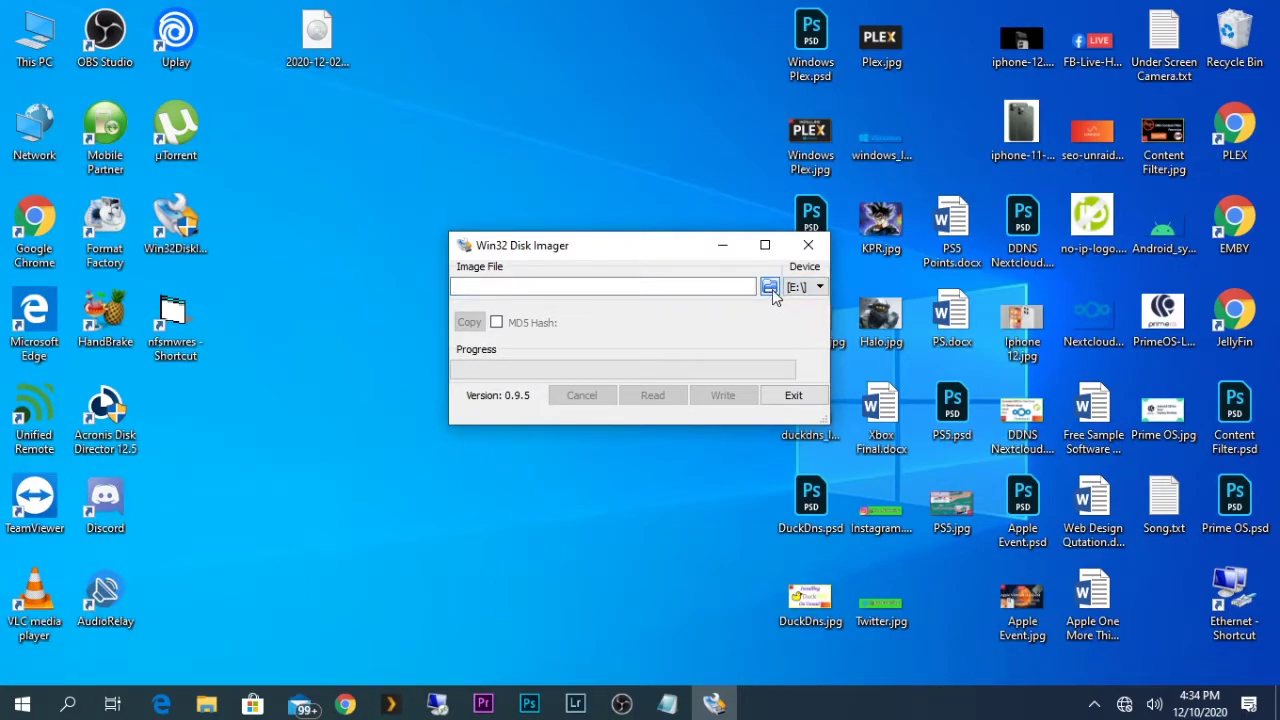
pyautogui.click(770, 289)
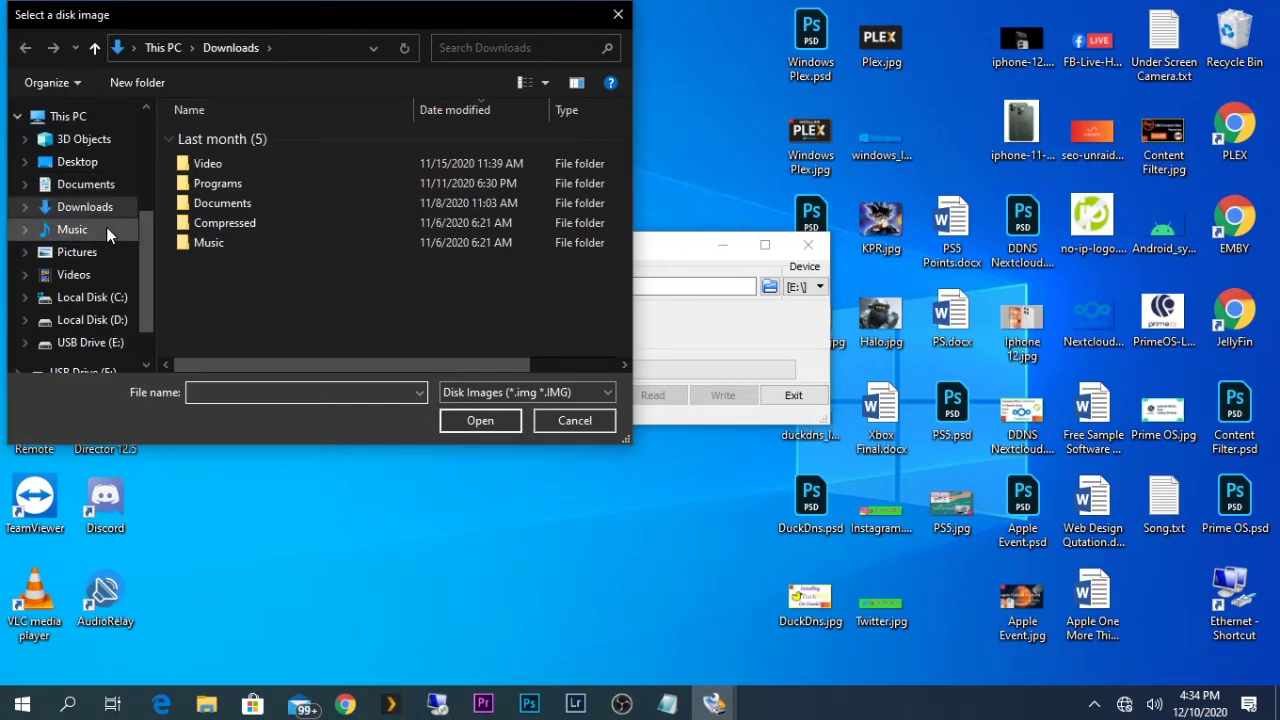
pyautogui.scroll(1, 106, 227)
pyautogui.click(82, 208)
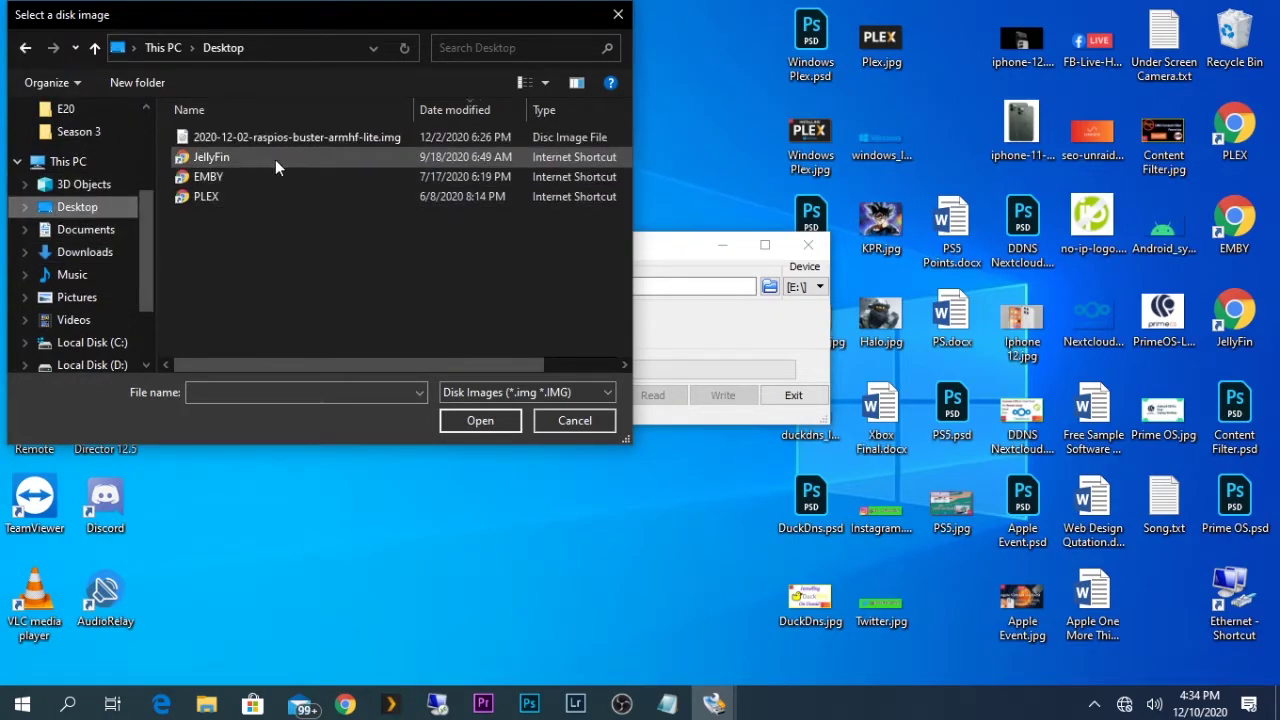
pyautogui.click(290, 138)
pyautogui.click(496, 427)
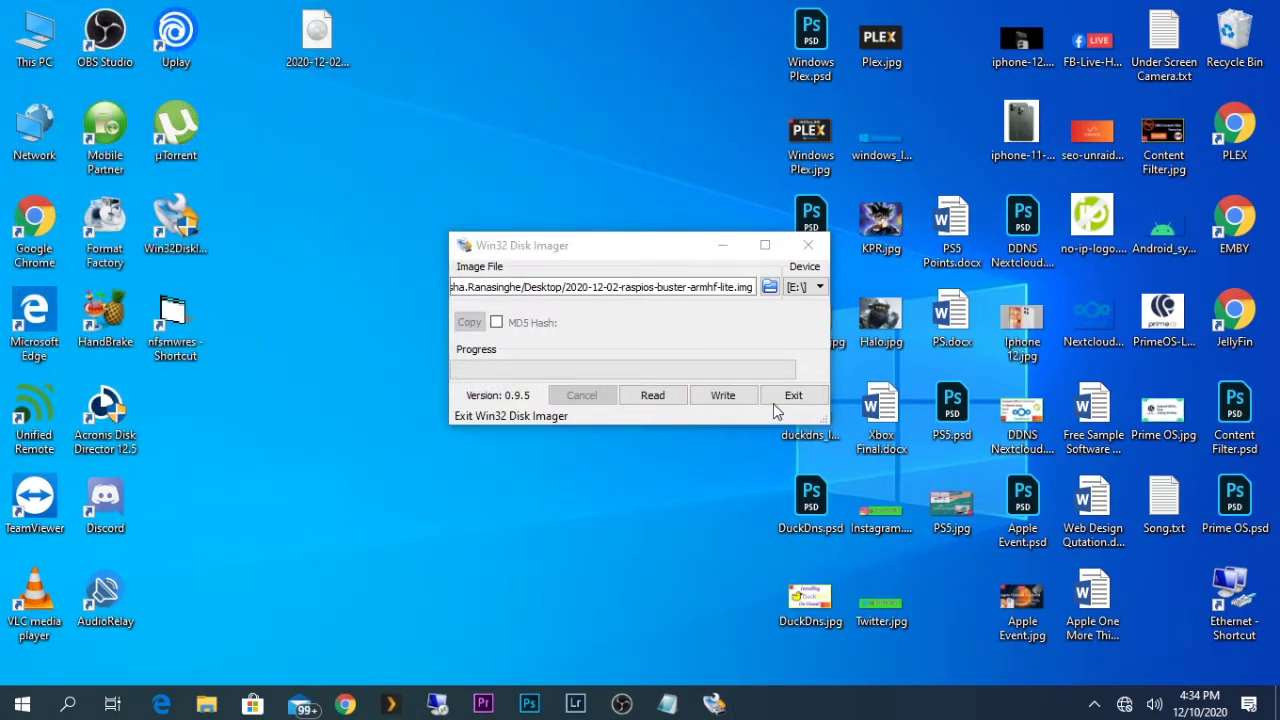
# Write the loaded image to device E:, confirming the overwrite, and exit Win32 Disk Imager.
pyautogui.click(732, 400)
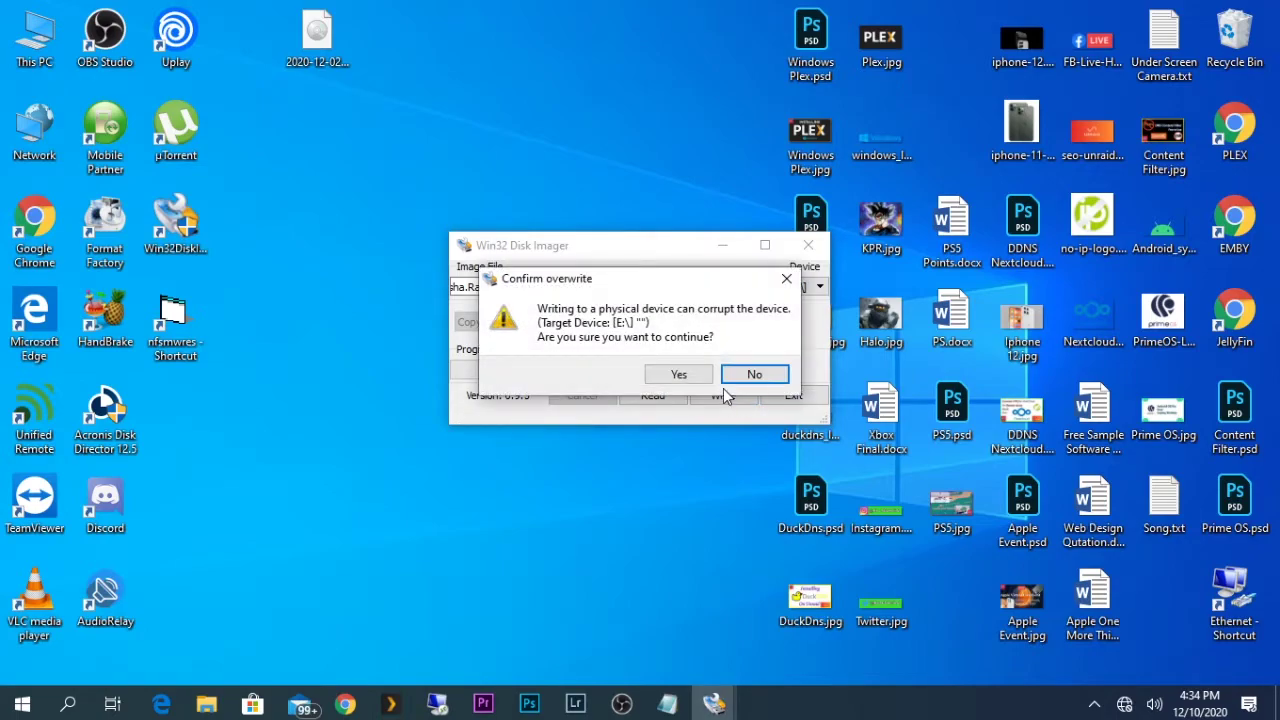
pyautogui.click(688, 380)
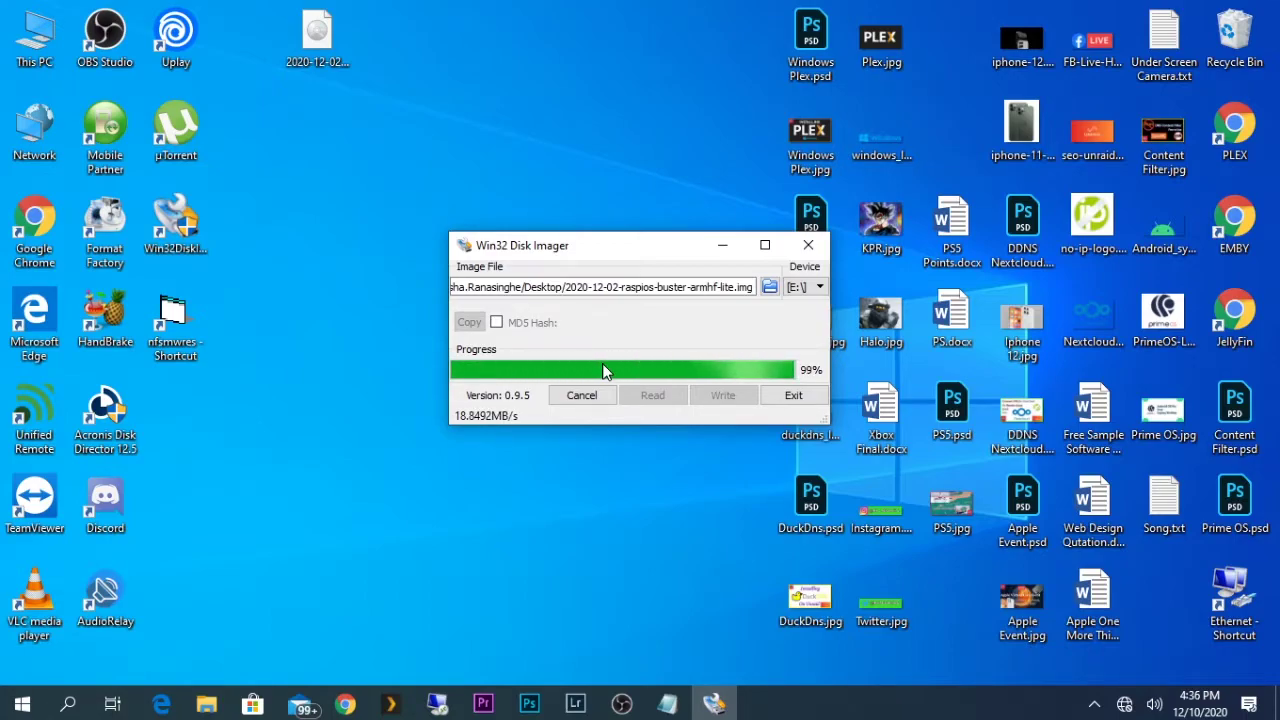
pyautogui.click(652, 369)
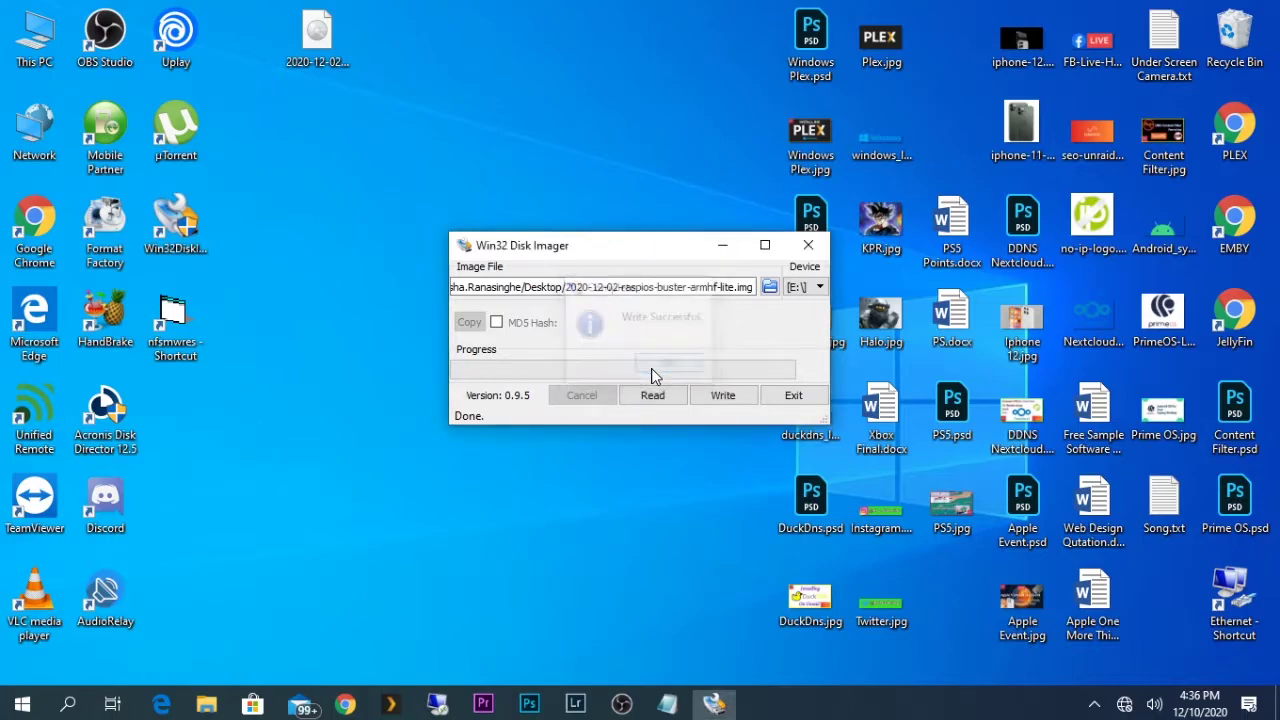
pyautogui.click(800, 402)
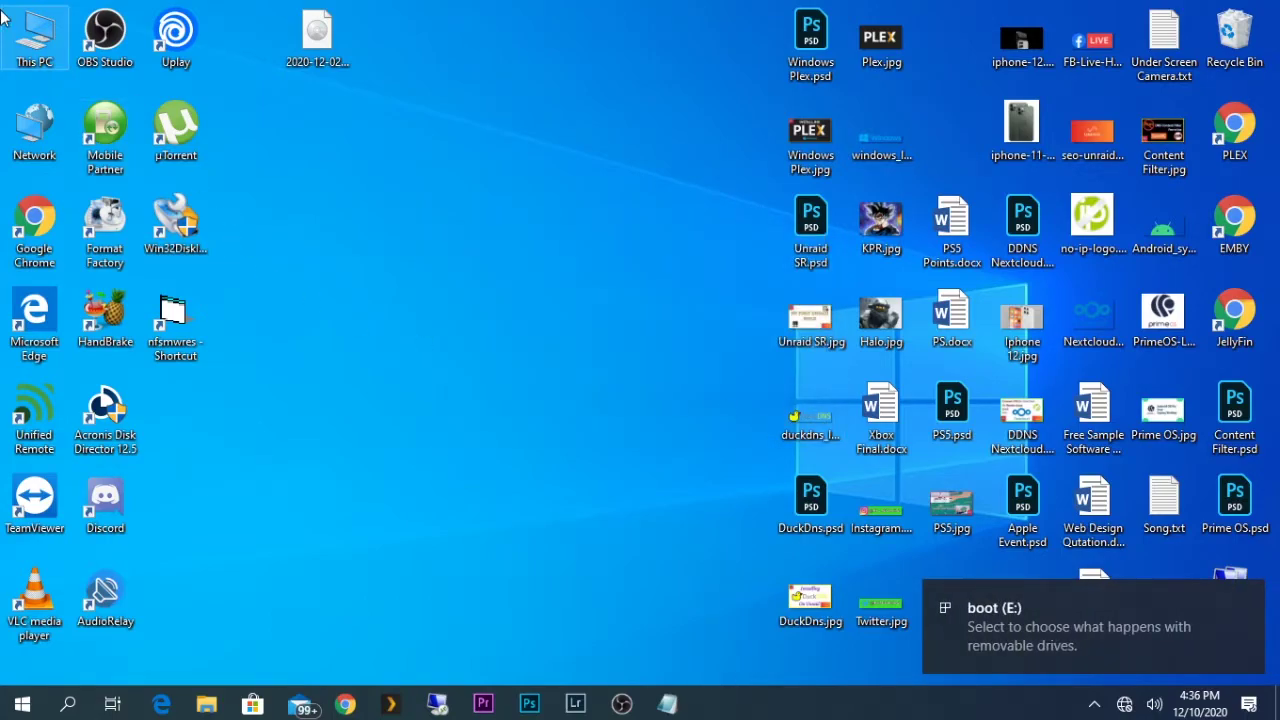
# Open the boot (E:) drive in File Explorer and look through its files.
pyautogui.doubleClick(25, 33)
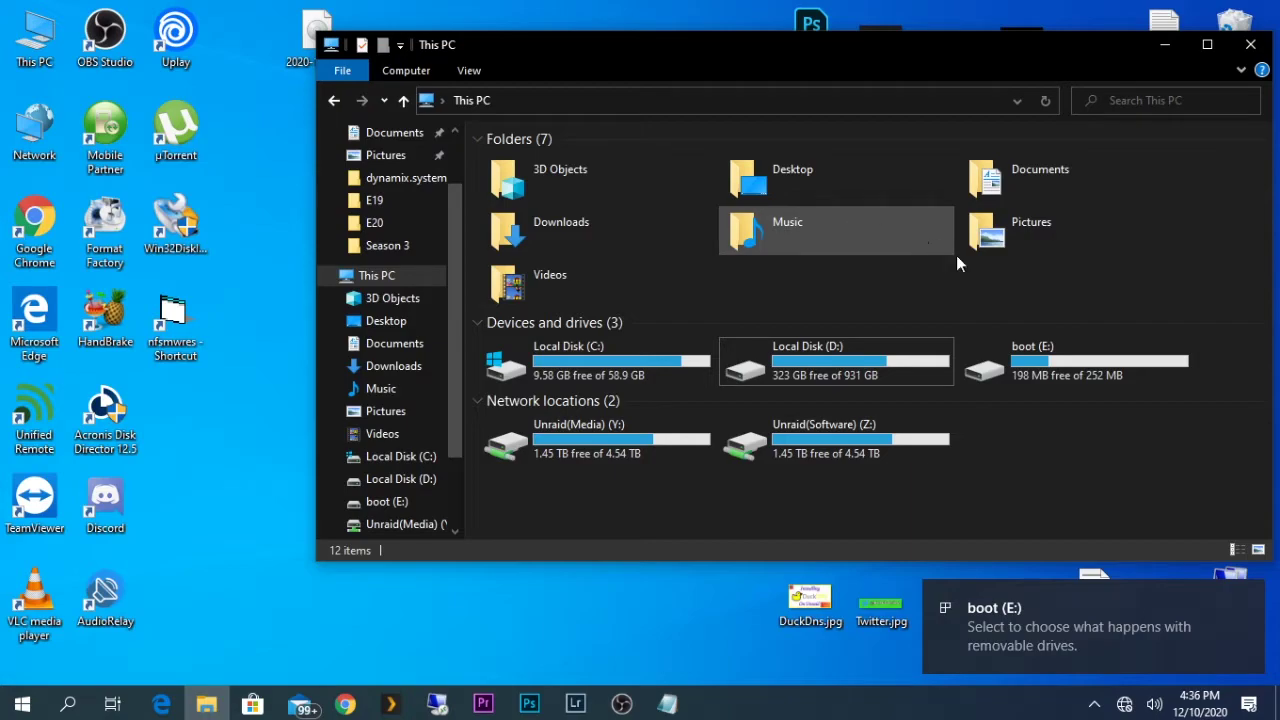
pyautogui.doubleClick(1020, 370)
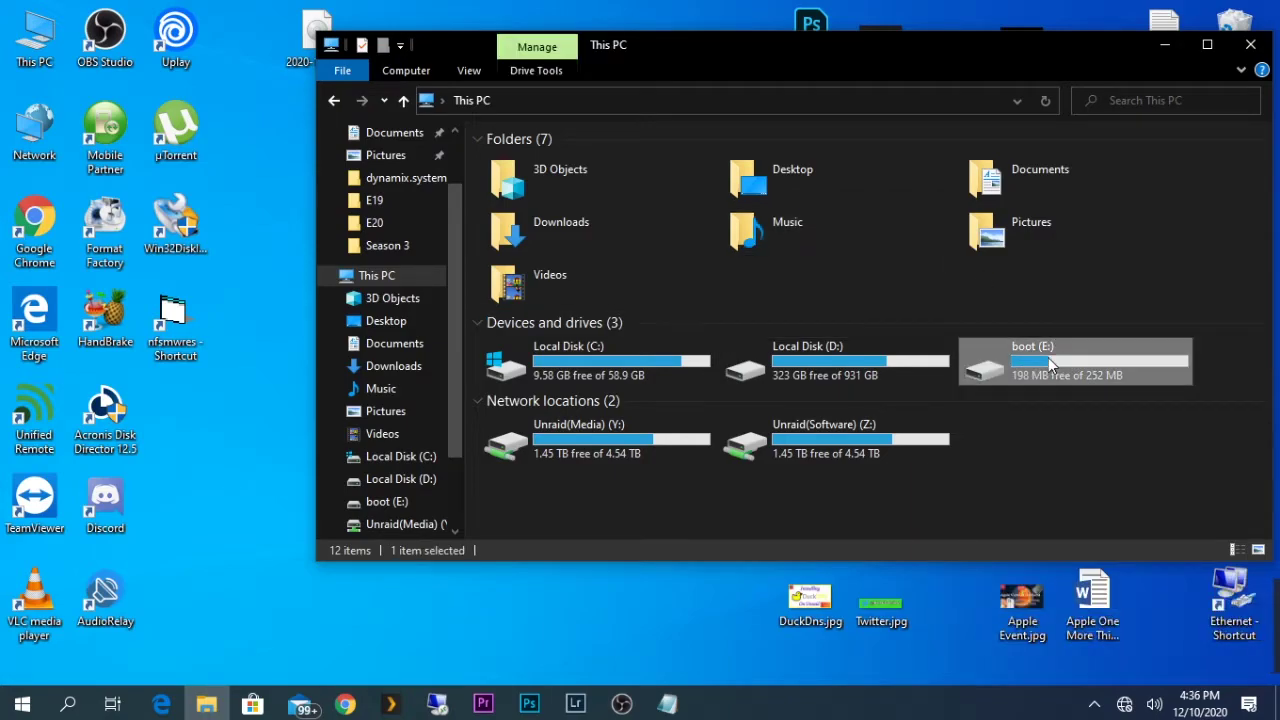
pyautogui.scroll(-5, 745, 390)
pyautogui.scroll(-2, 745, 390)
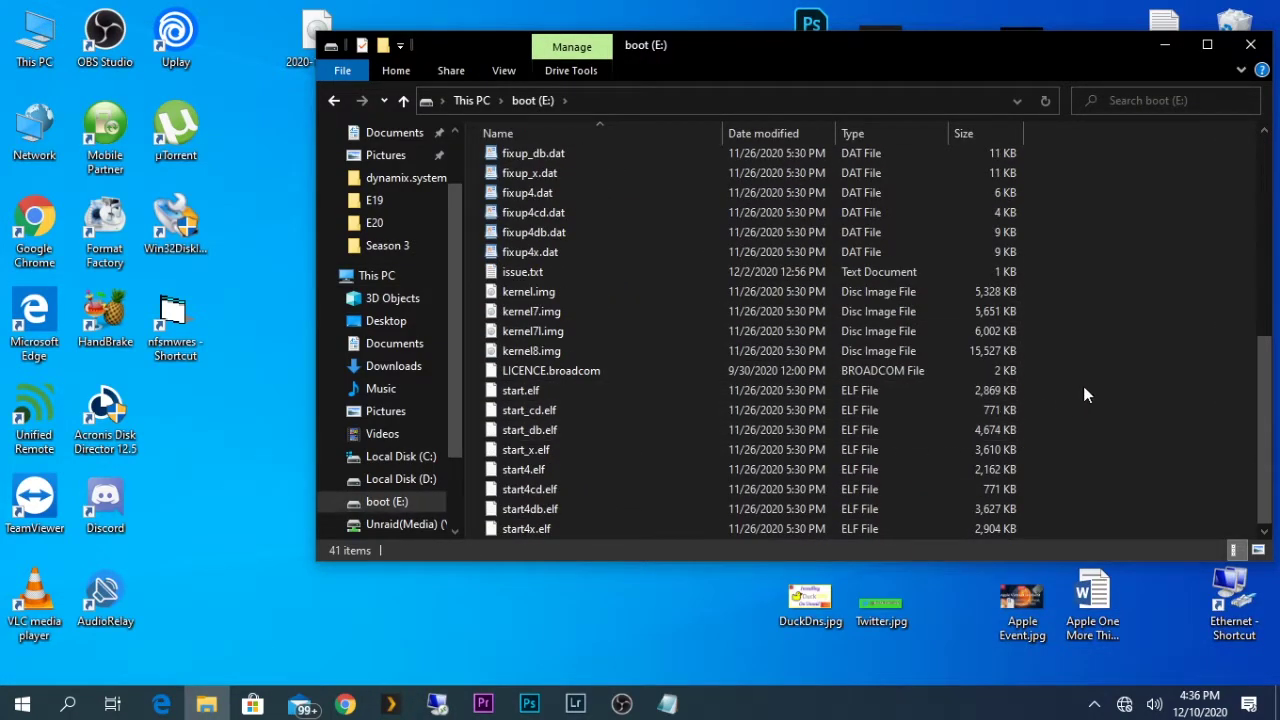
pyautogui.scroll(7, 994, 426)
# Create a new text document on the boot (E:) drive and name it ssh without any file extension.
pyautogui.rightClick(1123, 369)
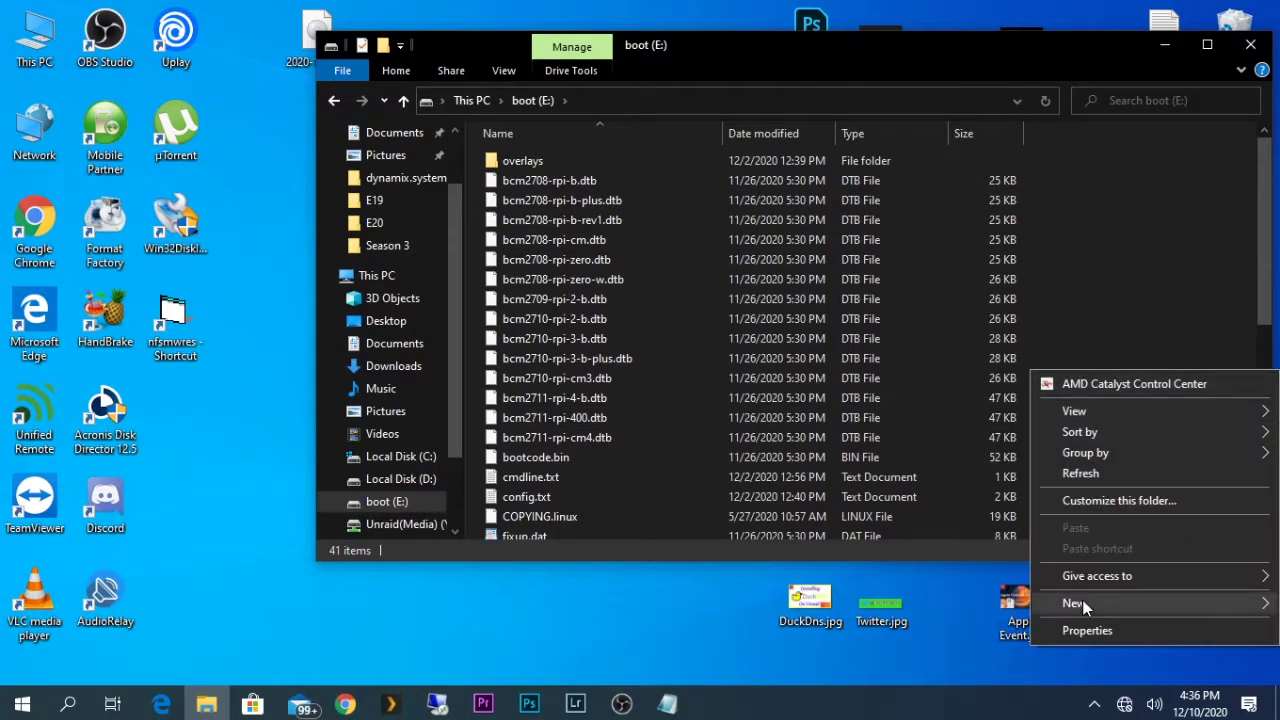
pyautogui.moveTo(1143, 603)
pyautogui.click(822, 560)
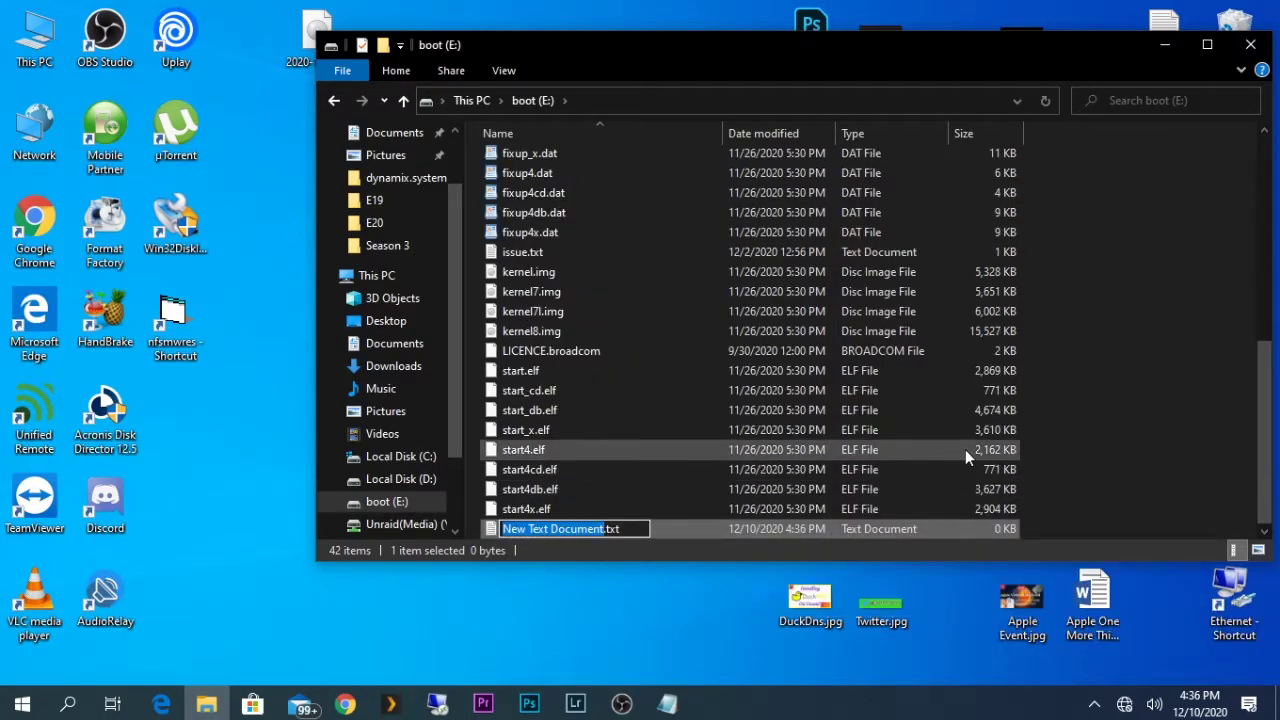
pyautogui.write('ssh')
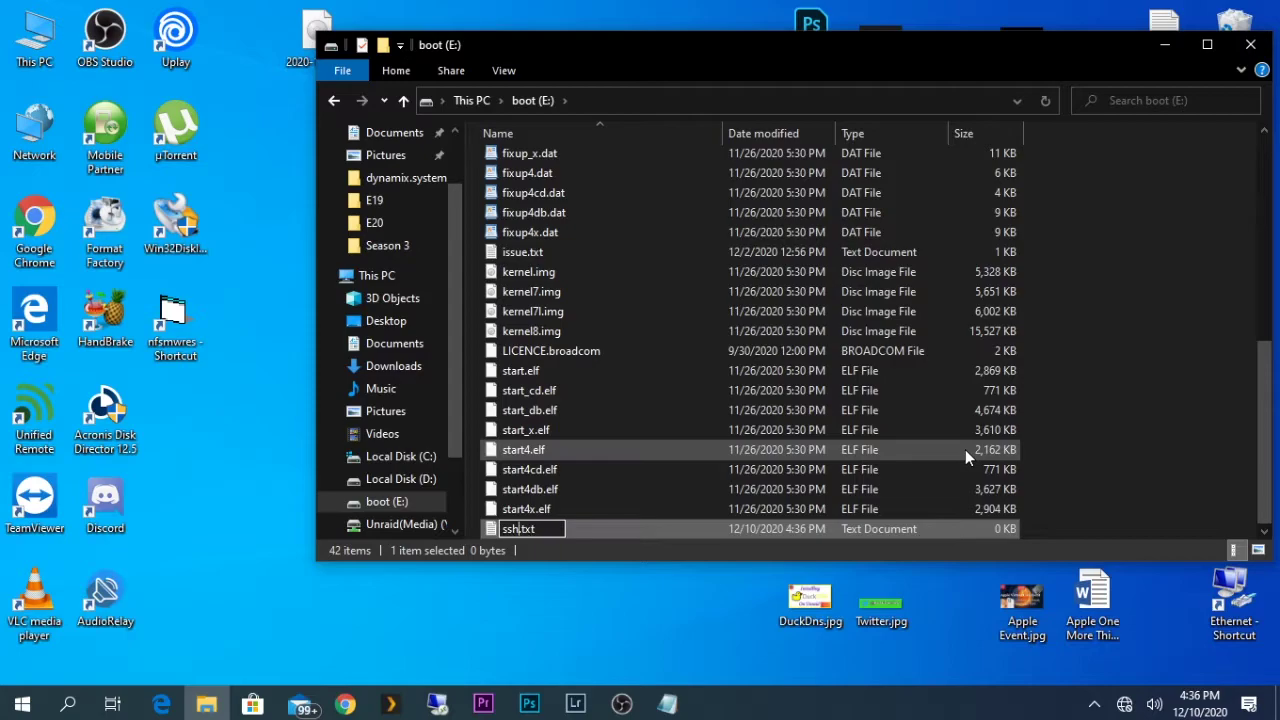
pyautogui.press('BackSpace')
pyautogui.press('BackSpace')
pyautogui.press('BackSpace')
pyautogui.press('BackSpace')
pyautogui.press('Return')
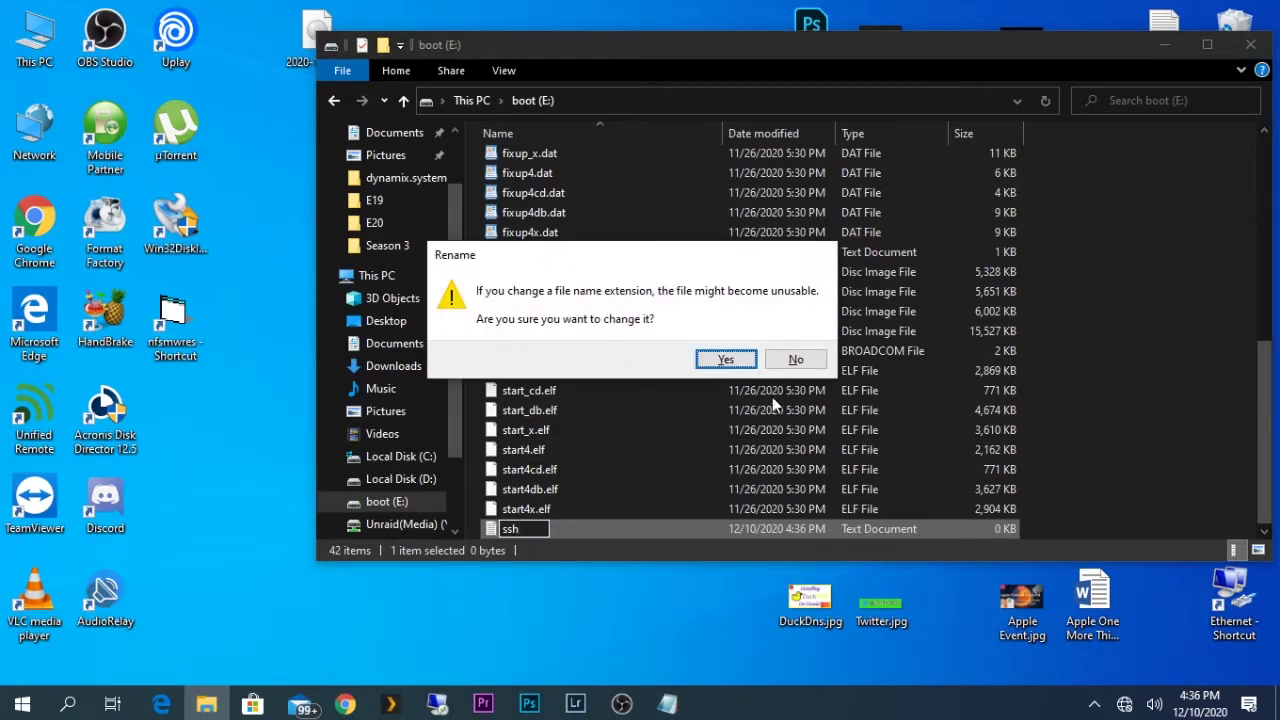
pyautogui.click(724, 361)
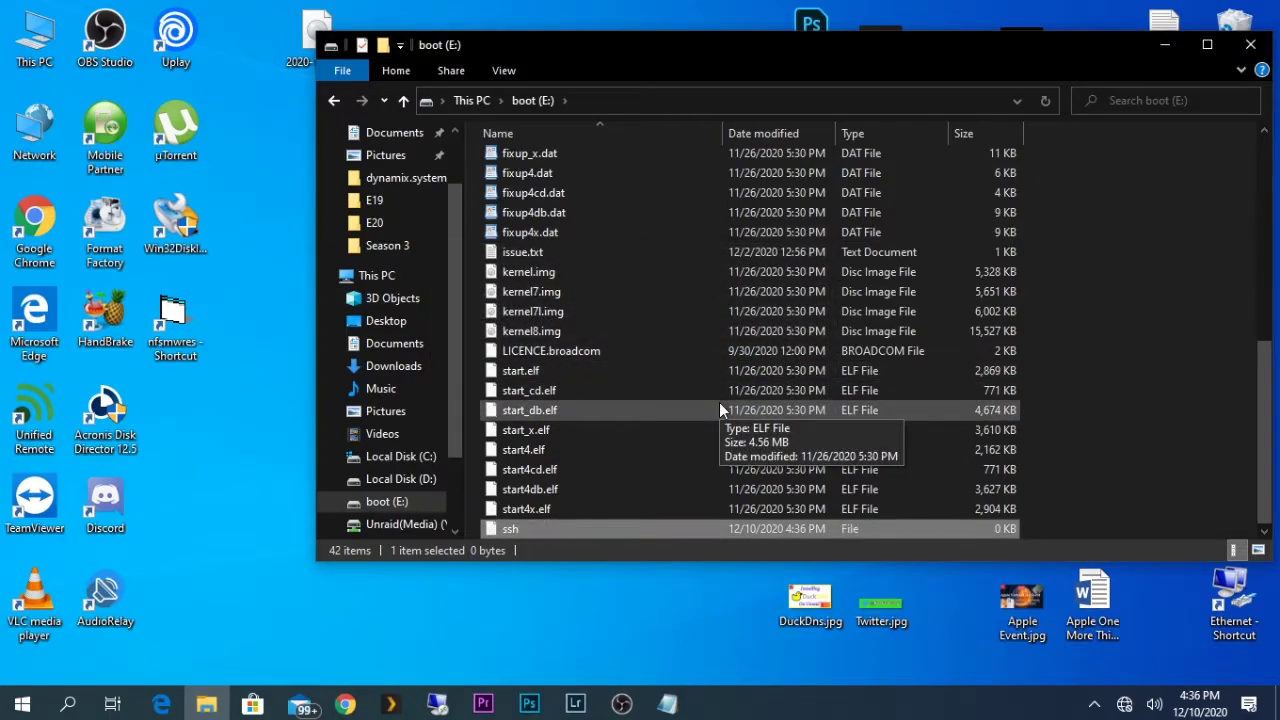
# Close the boot (E:) drive window and safely eject the MXT USB Device.
pyautogui.click(1137, 437)
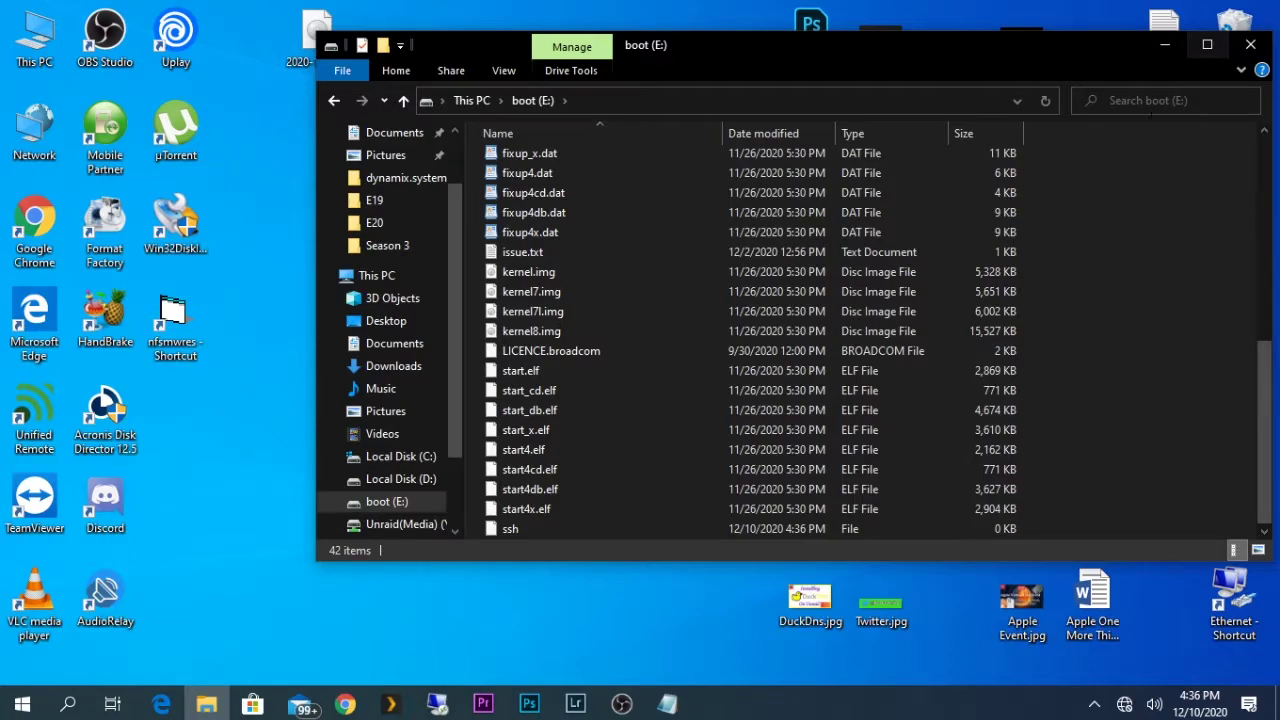
pyautogui.click(537, 530)
pyautogui.click(1141, 424)
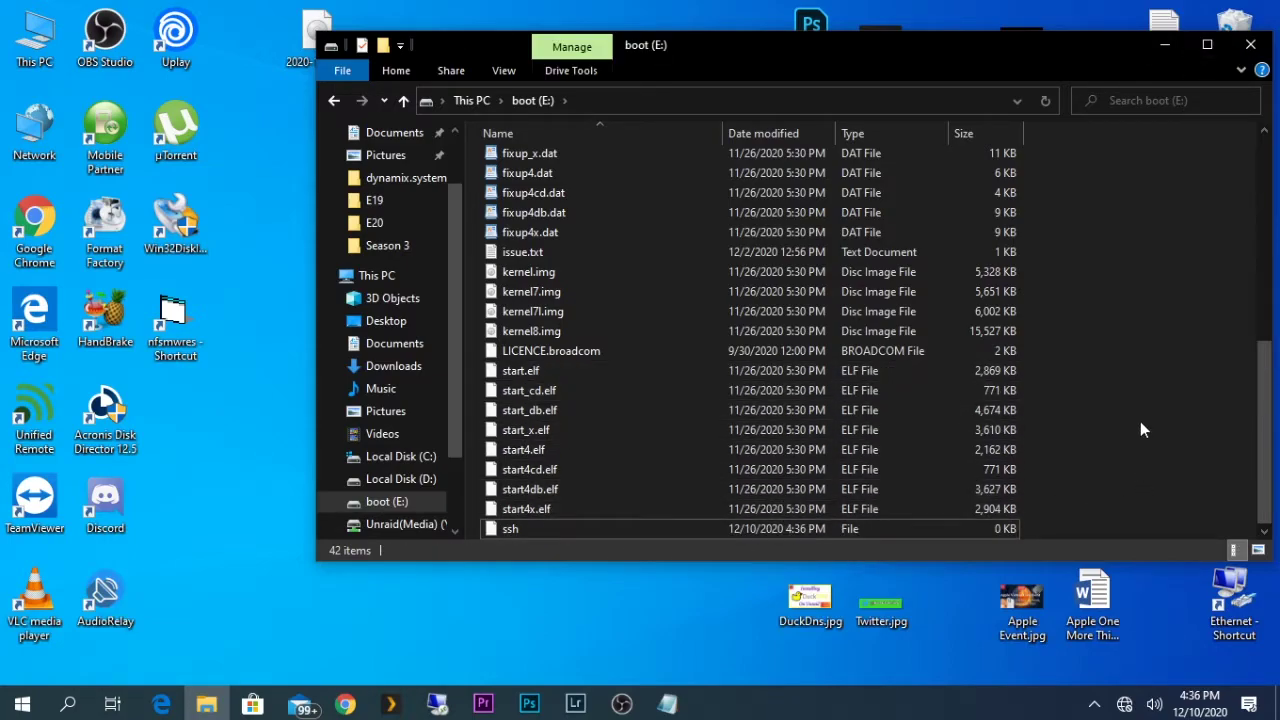
pyautogui.click(1250, 44)
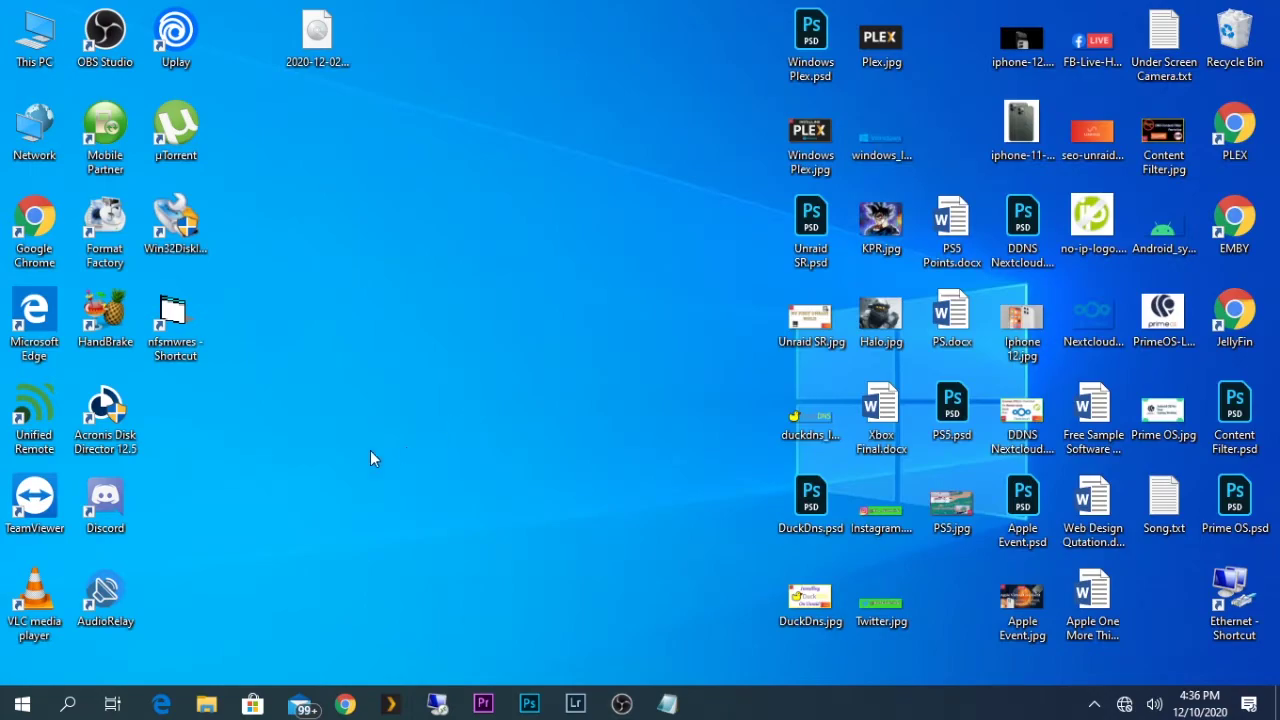
pyautogui.click(1094, 704)
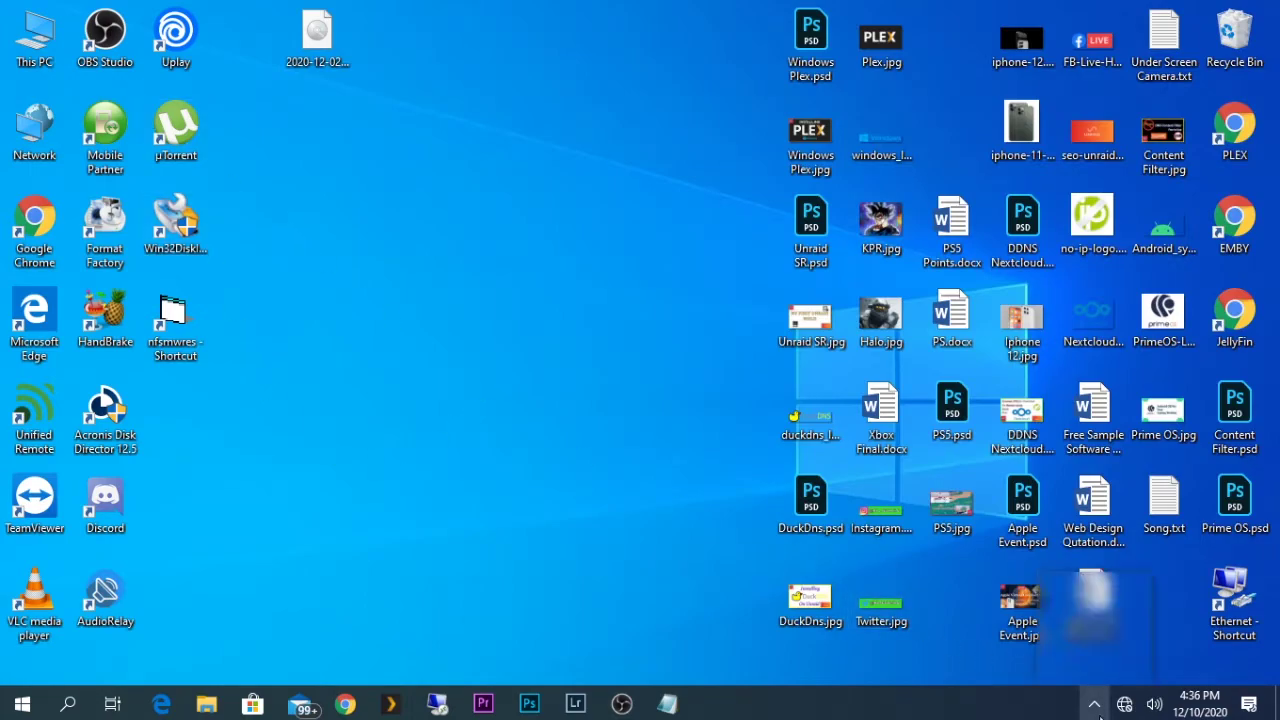
pyautogui.click(1058, 596)
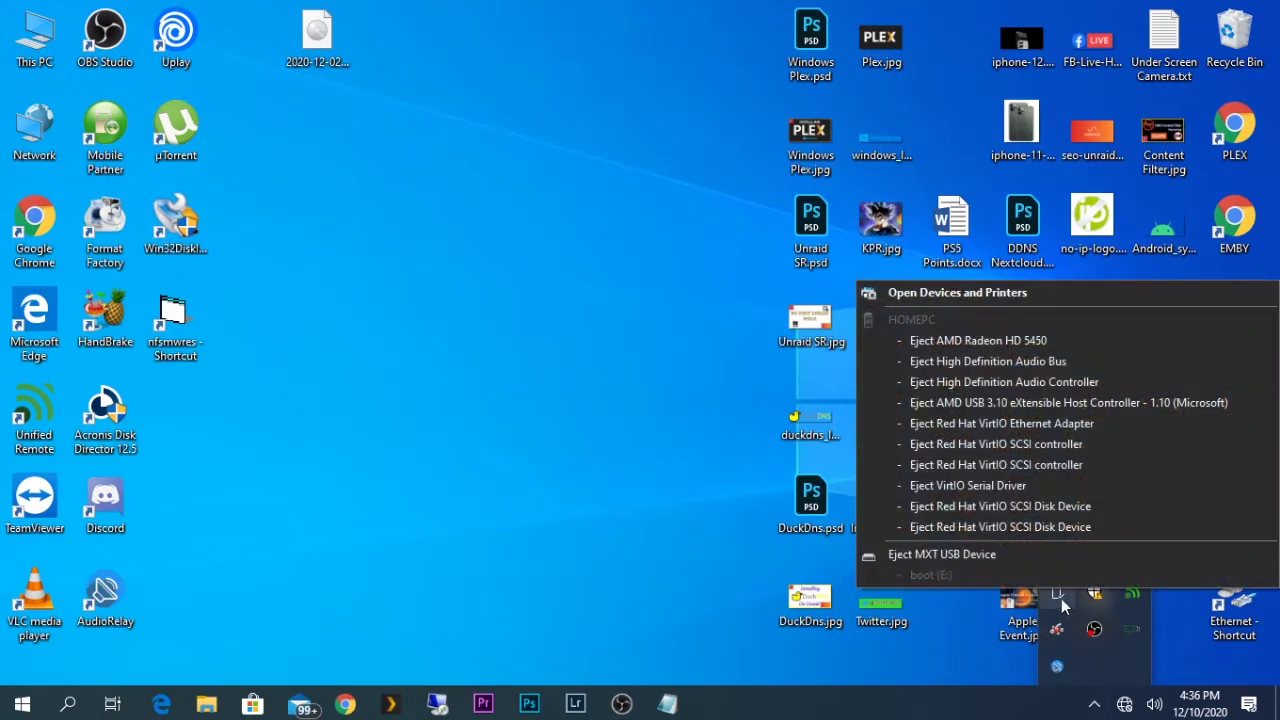
pyautogui.click(972, 553)
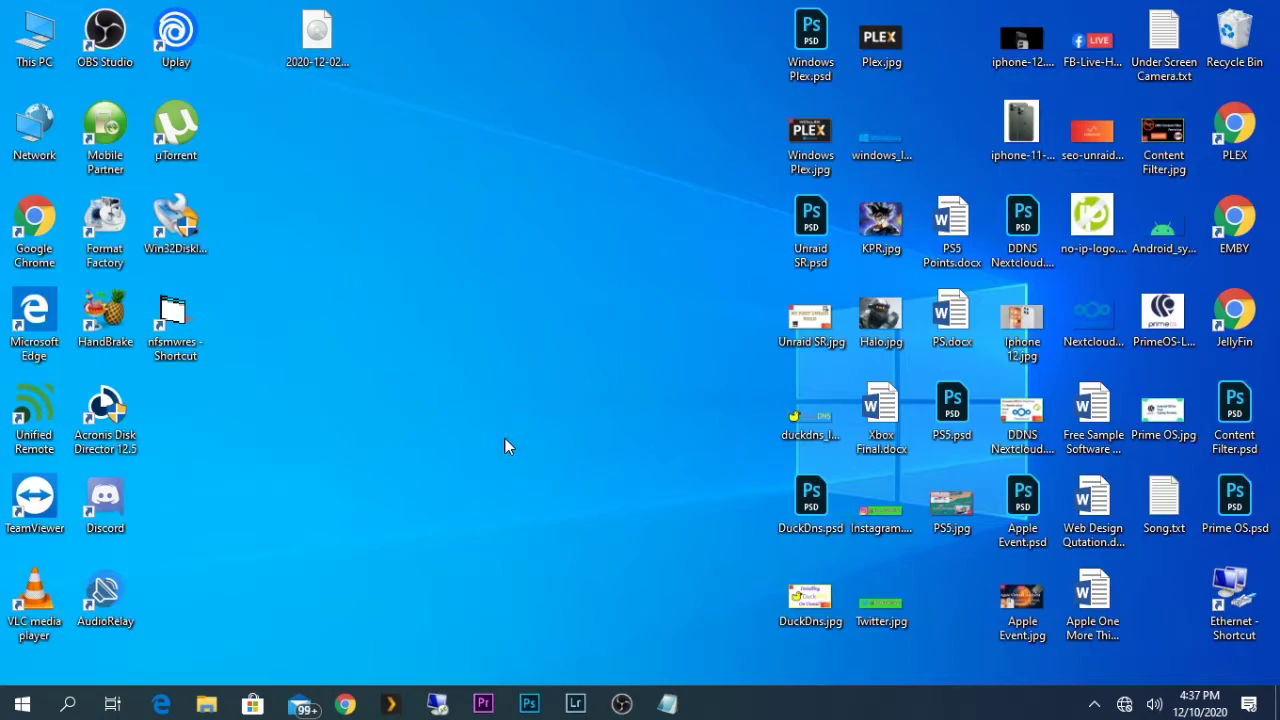
# Switch to Chrome and open the Tenda router login page at 192.168.0.1 in a new tab.
pyautogui.click(351, 707)
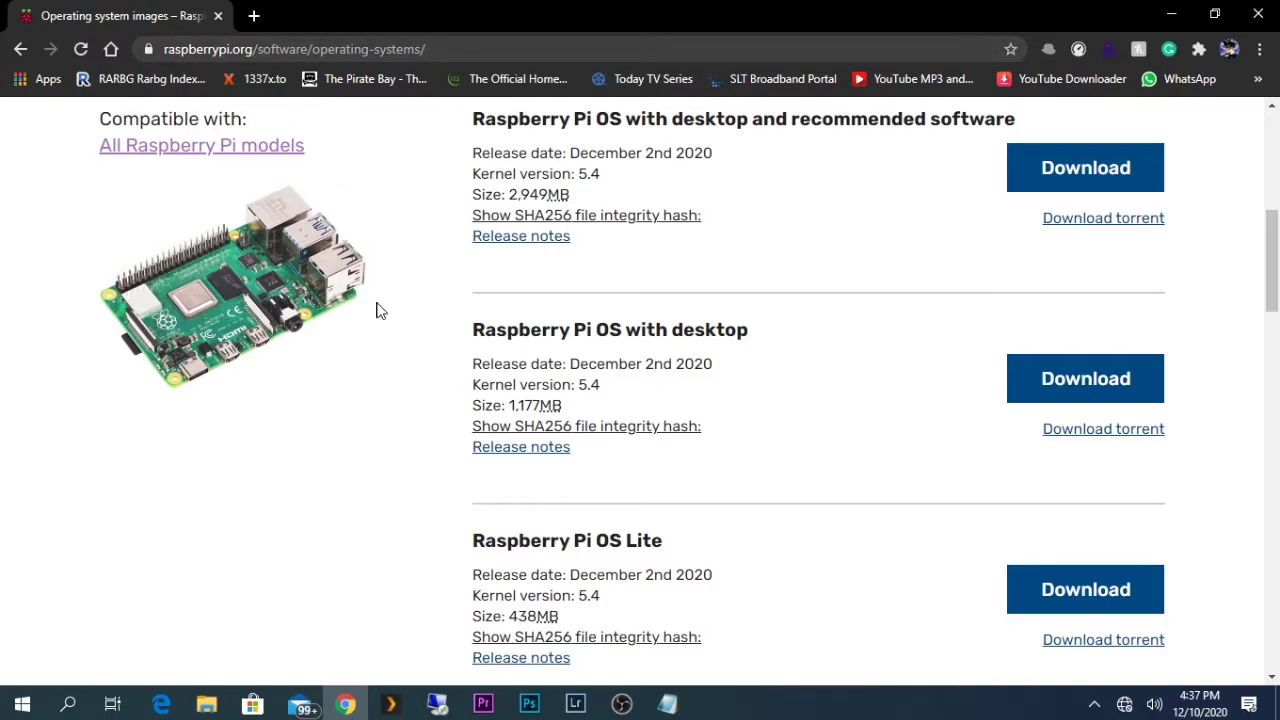
pyautogui.click(254, 15)
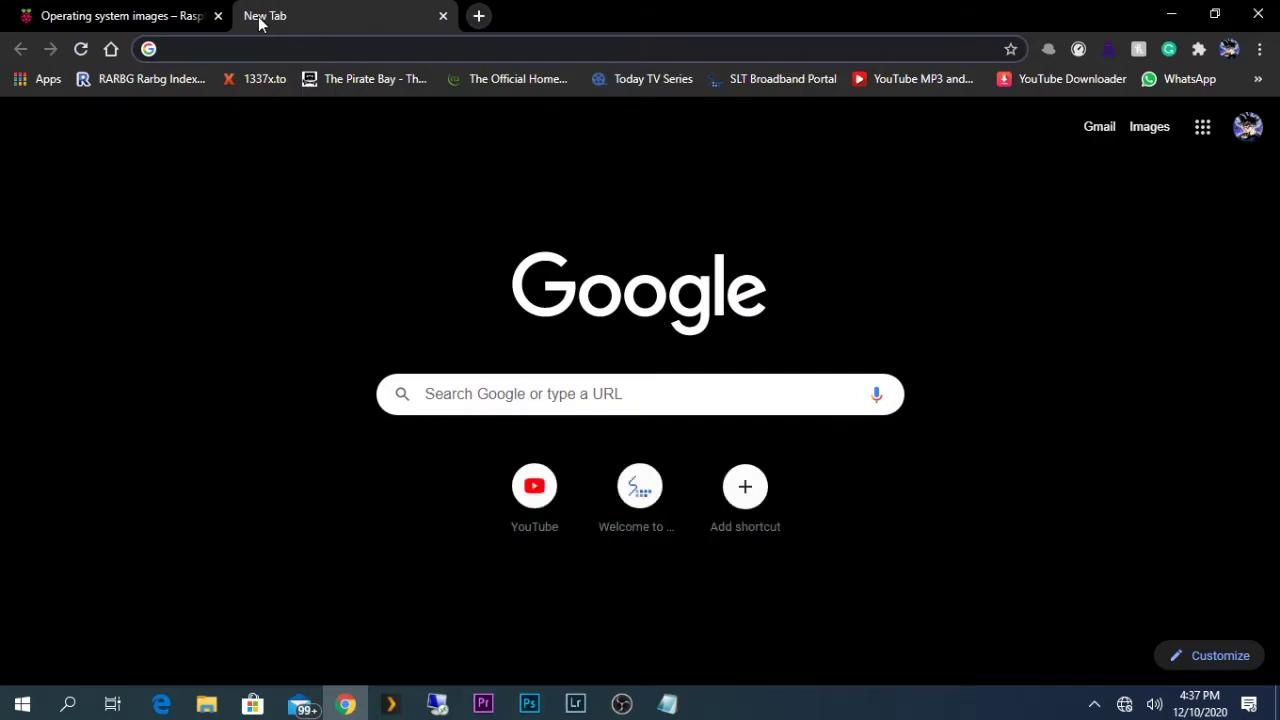
pyautogui.write('192.168')
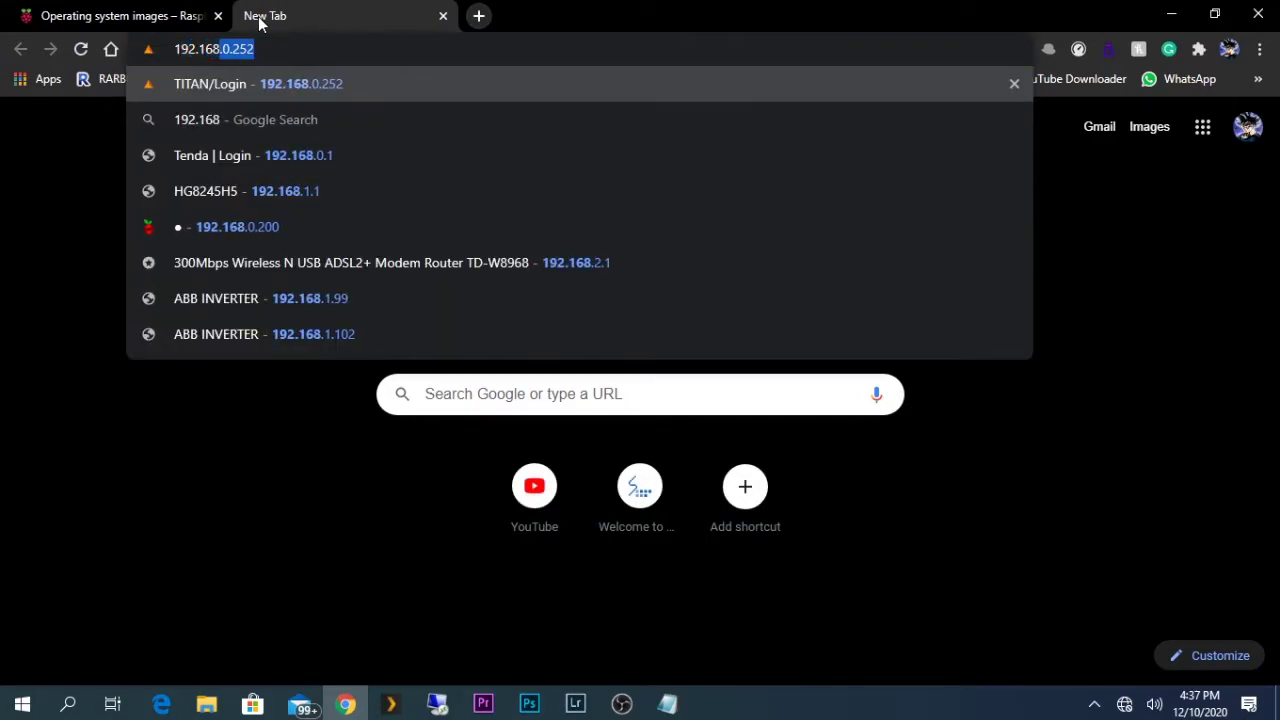
pyautogui.press('BackSpace')
pyautogui.press('Down')
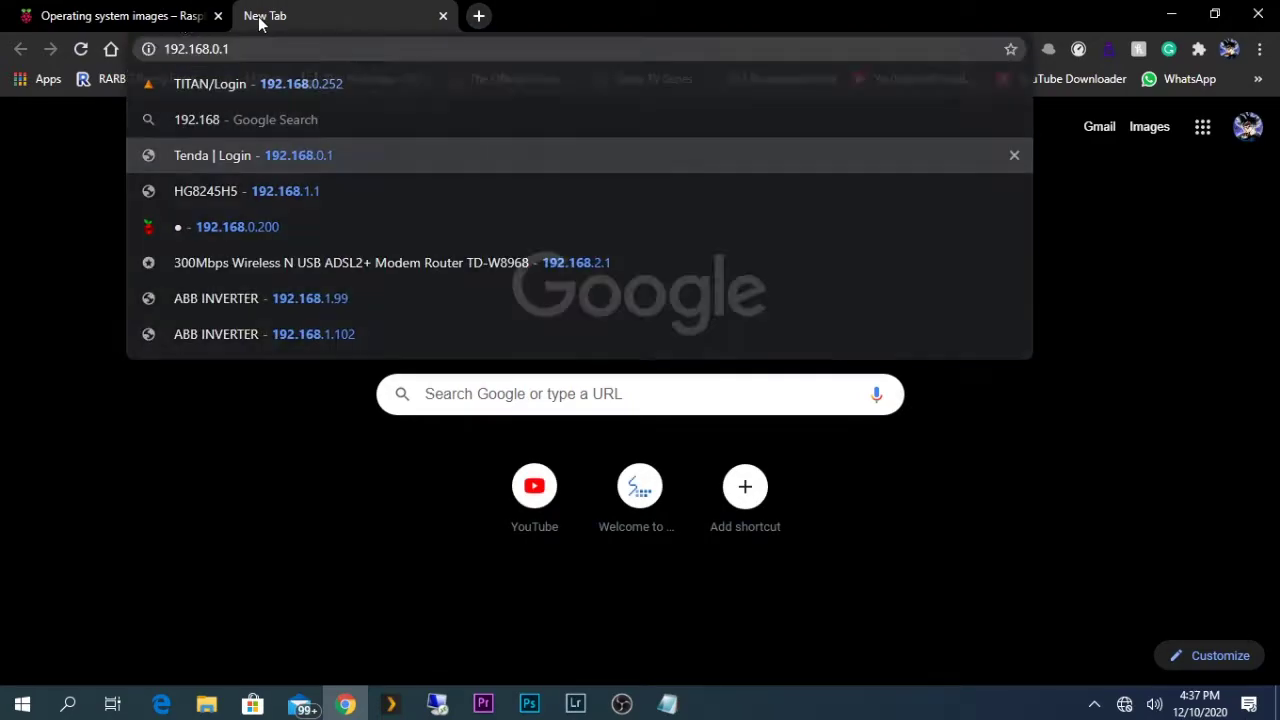
pyautogui.press('Return')
# Fill in the saved router password and log in to the Tenda admin page.
pyautogui.click(594, 350)
pyautogui.click(589, 409)
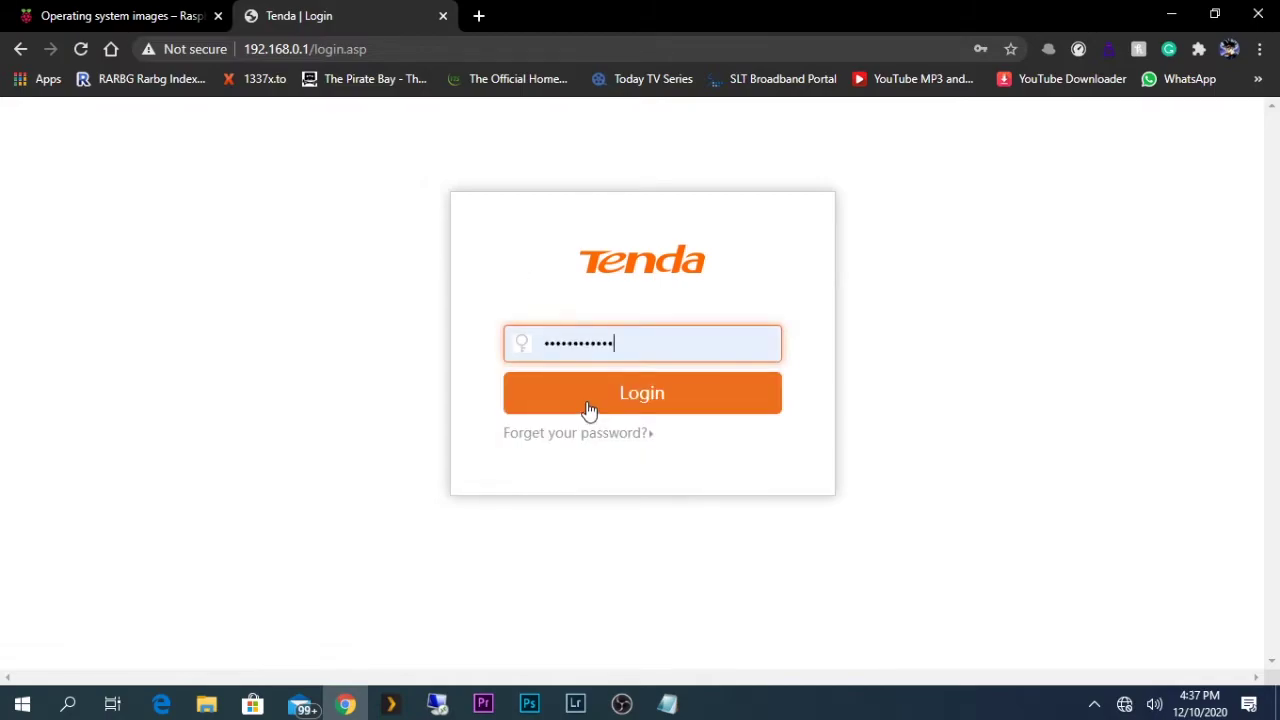
pyautogui.click(586, 405)
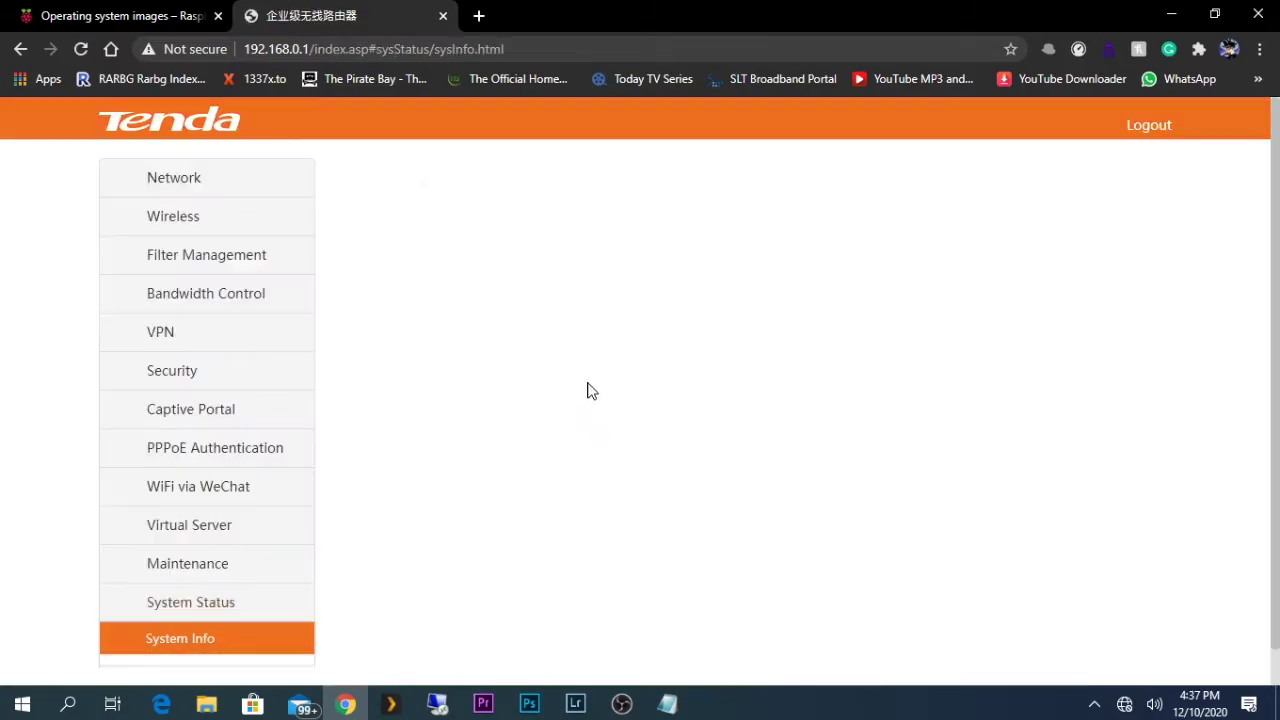
# Open the router's LAN Settings under Network and reload the page to refresh the DHCP Reservation list.
pyautogui.click(237, 193)
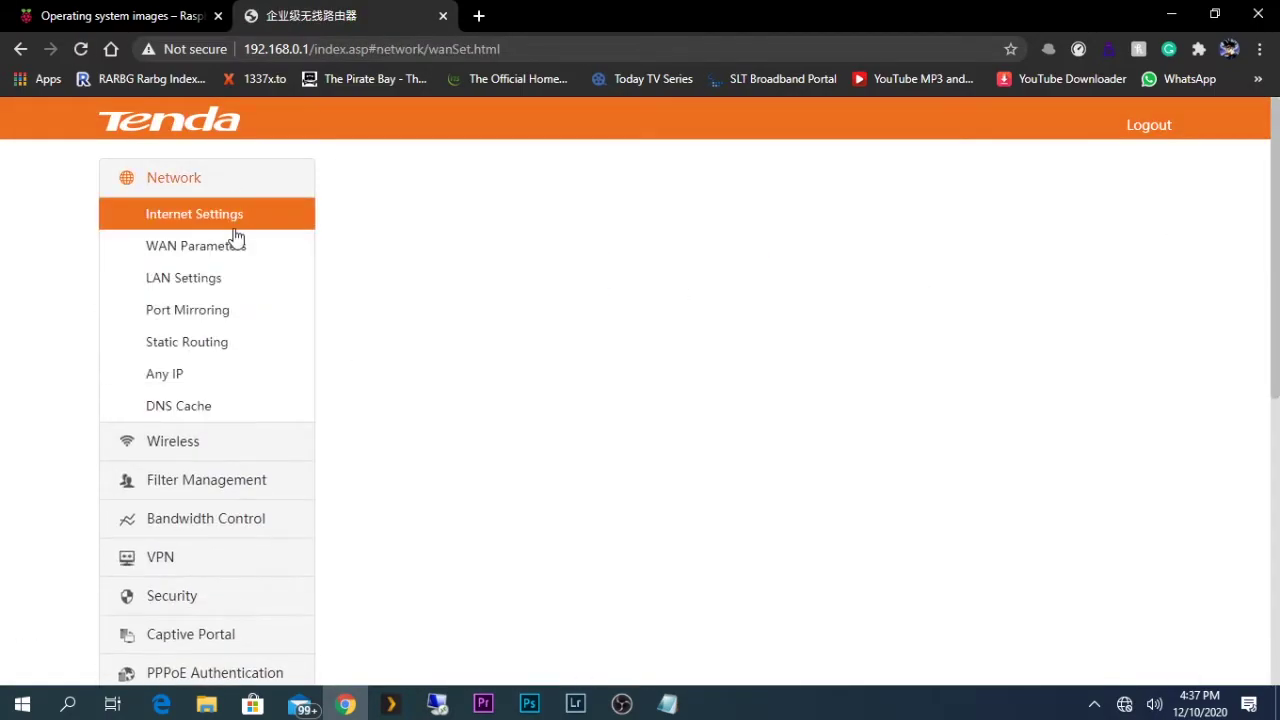
pyautogui.click(201, 289)
pyautogui.scroll(-5, 354, 317)
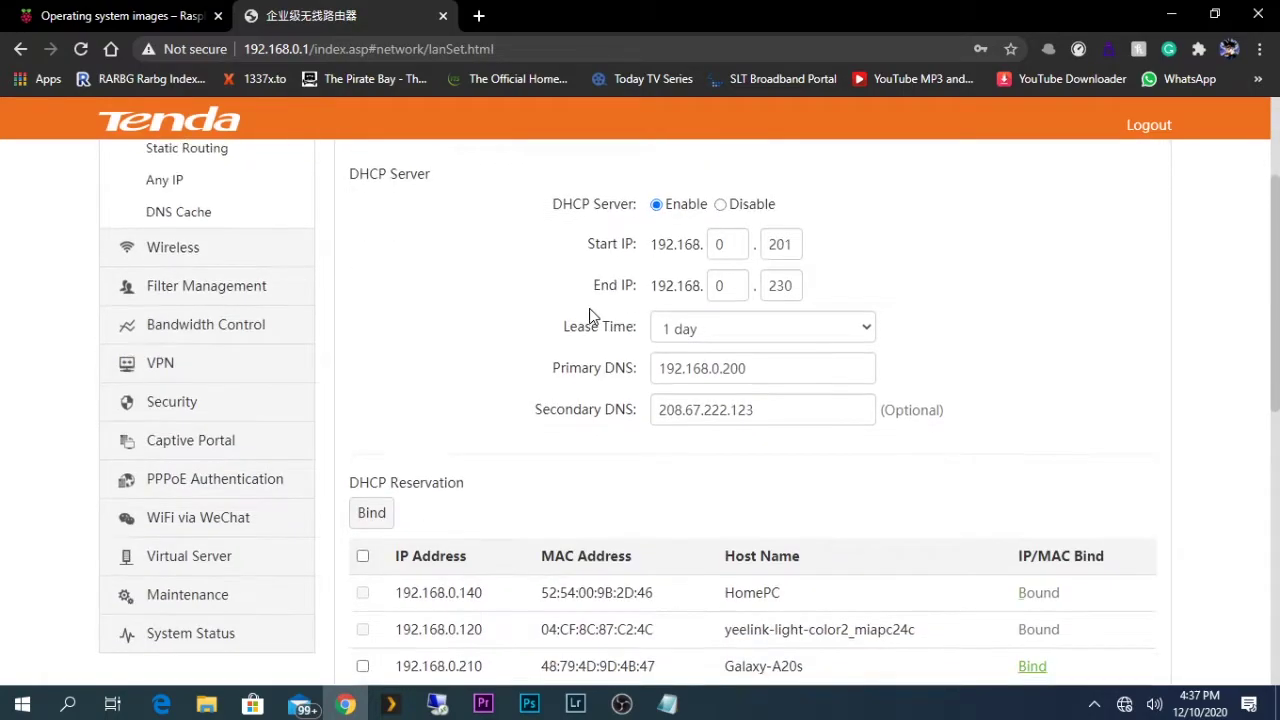
pyautogui.click(82, 50)
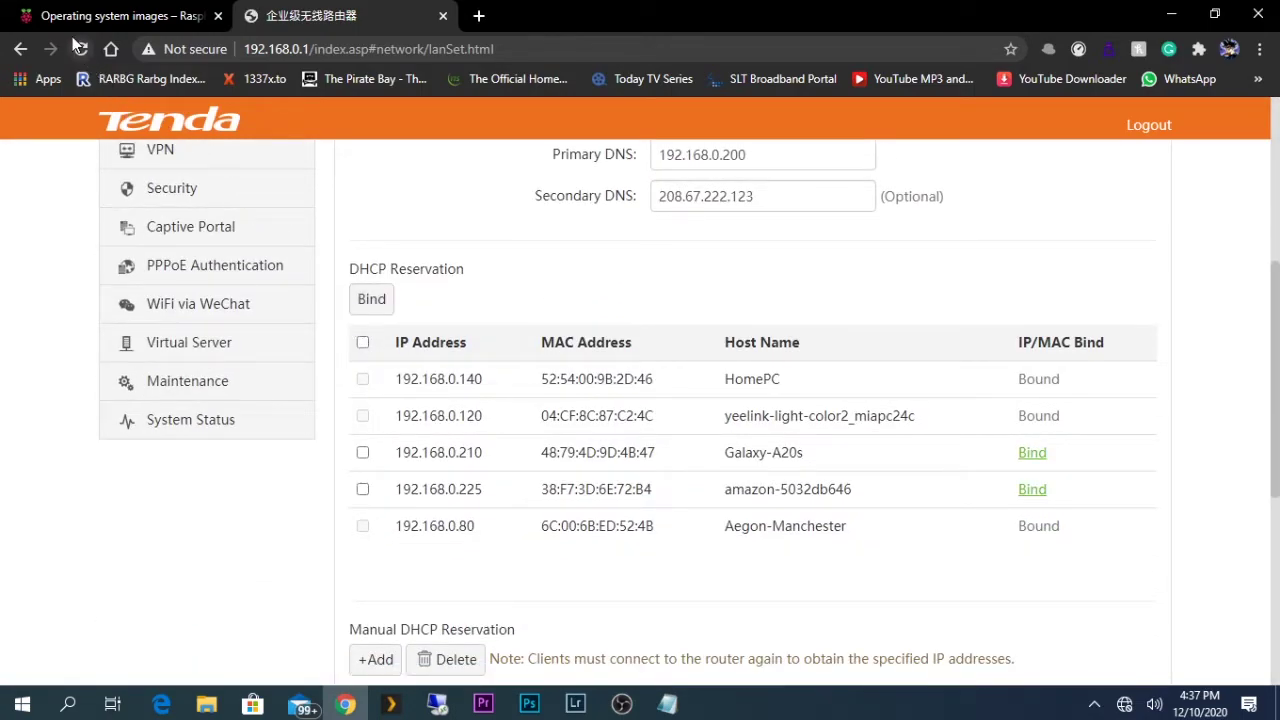
pyautogui.click(81, 49)
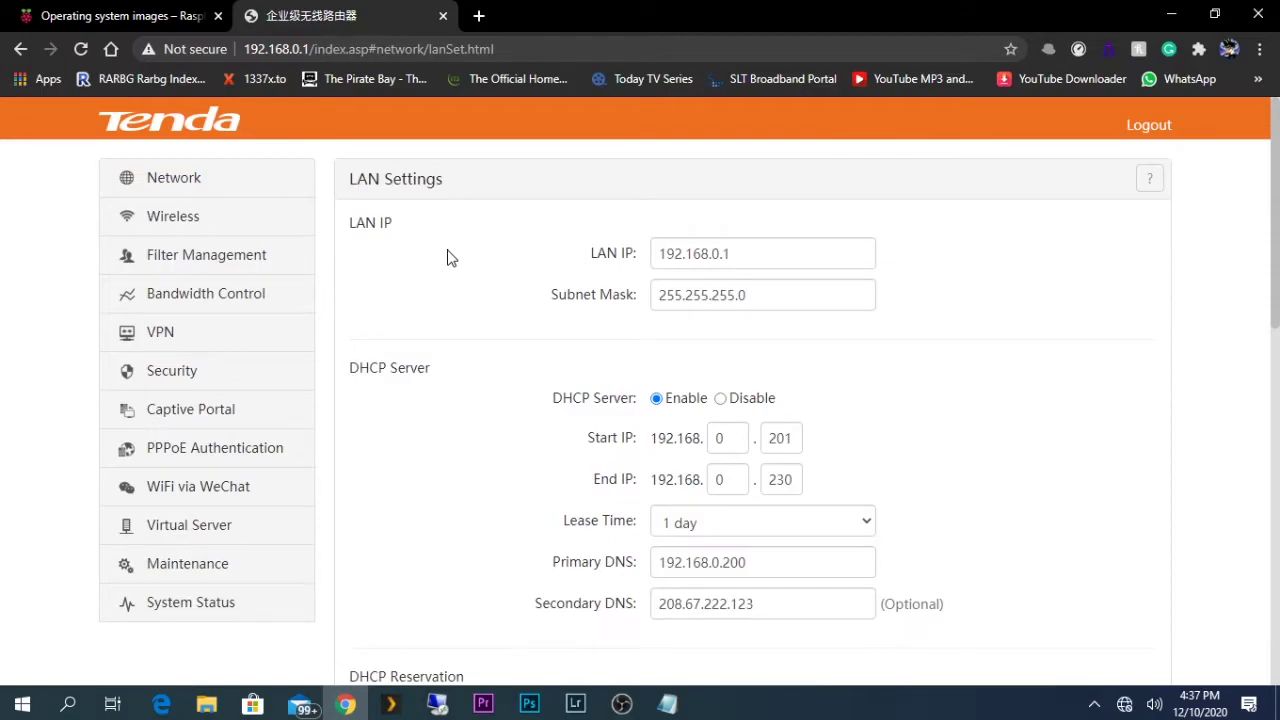
pyautogui.scroll(-4, 455, 262)
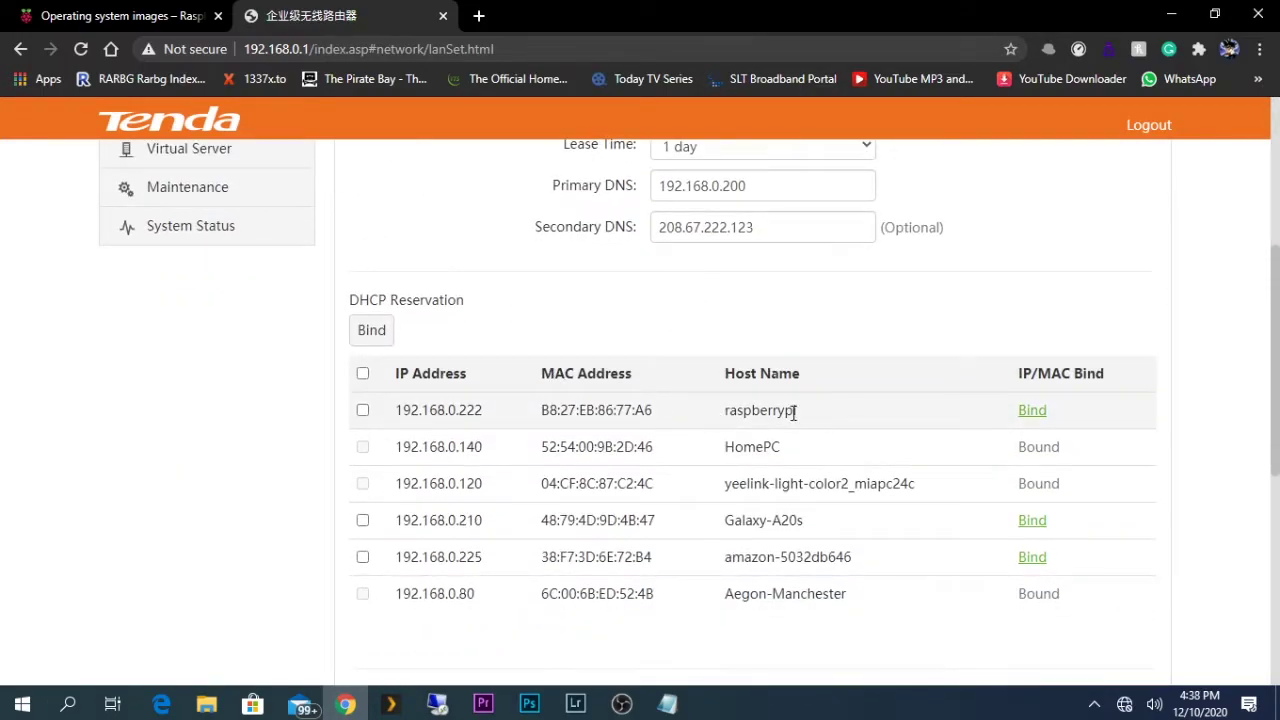
# Copy the IP address of the raspberrypi host from the DHCP Reservation table.
pyautogui.moveTo(794, 412); pyautogui.dragTo(705, 430)
pyautogui.click(848, 416)
pyautogui.moveTo(484, 410); pyautogui.dragTo(399, 415)
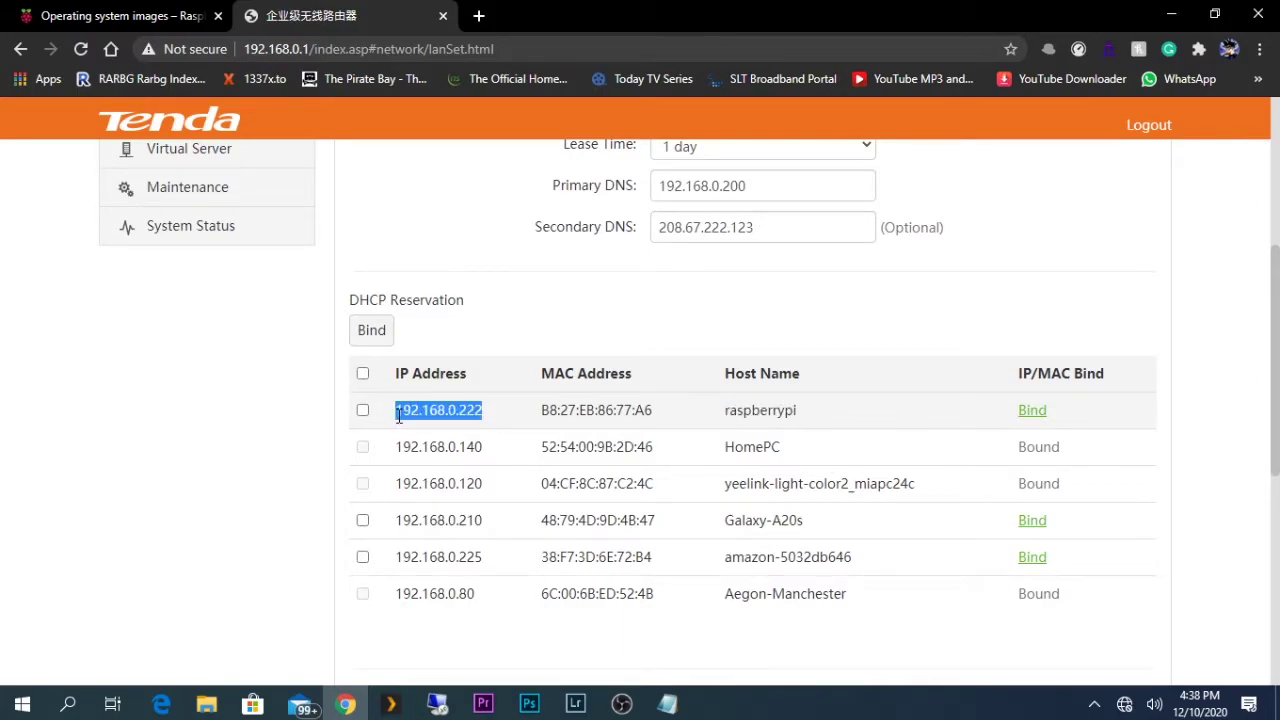
pyautogui.rightClick(449, 409)
pyautogui.click(476, 427)
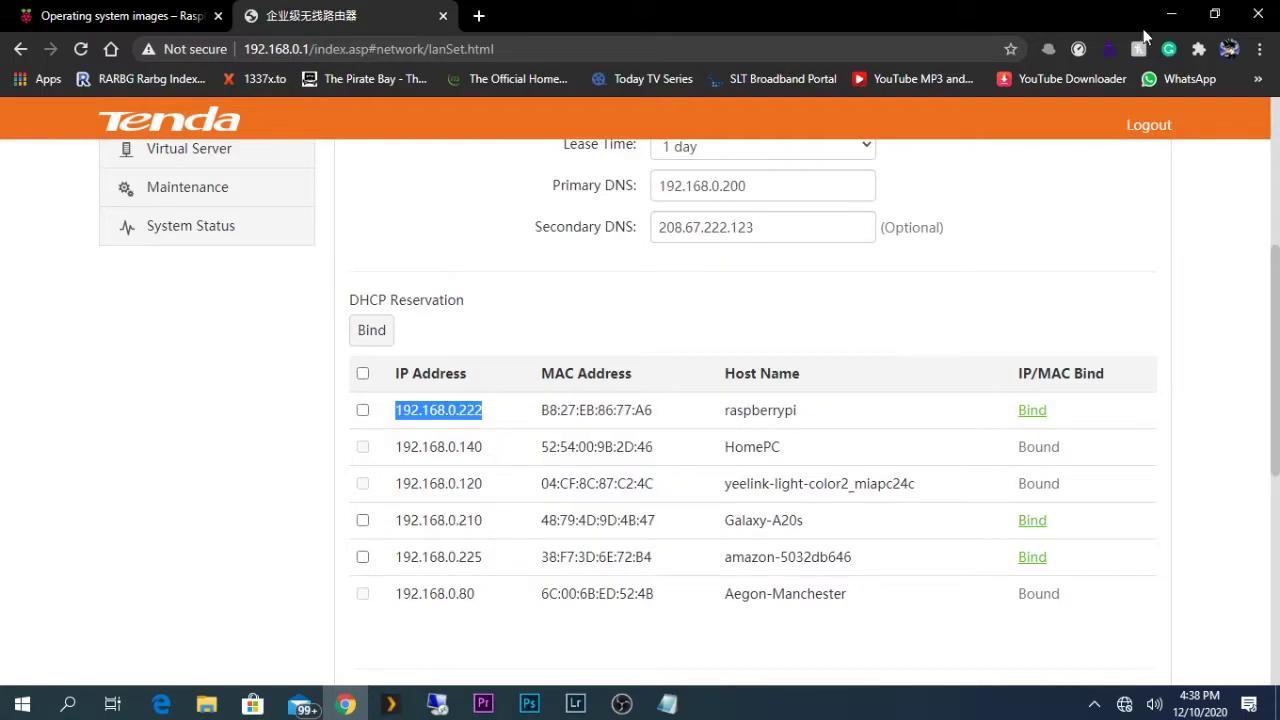
# Minimize the browser and launch PuTTY.
pyautogui.click(1171, 14)
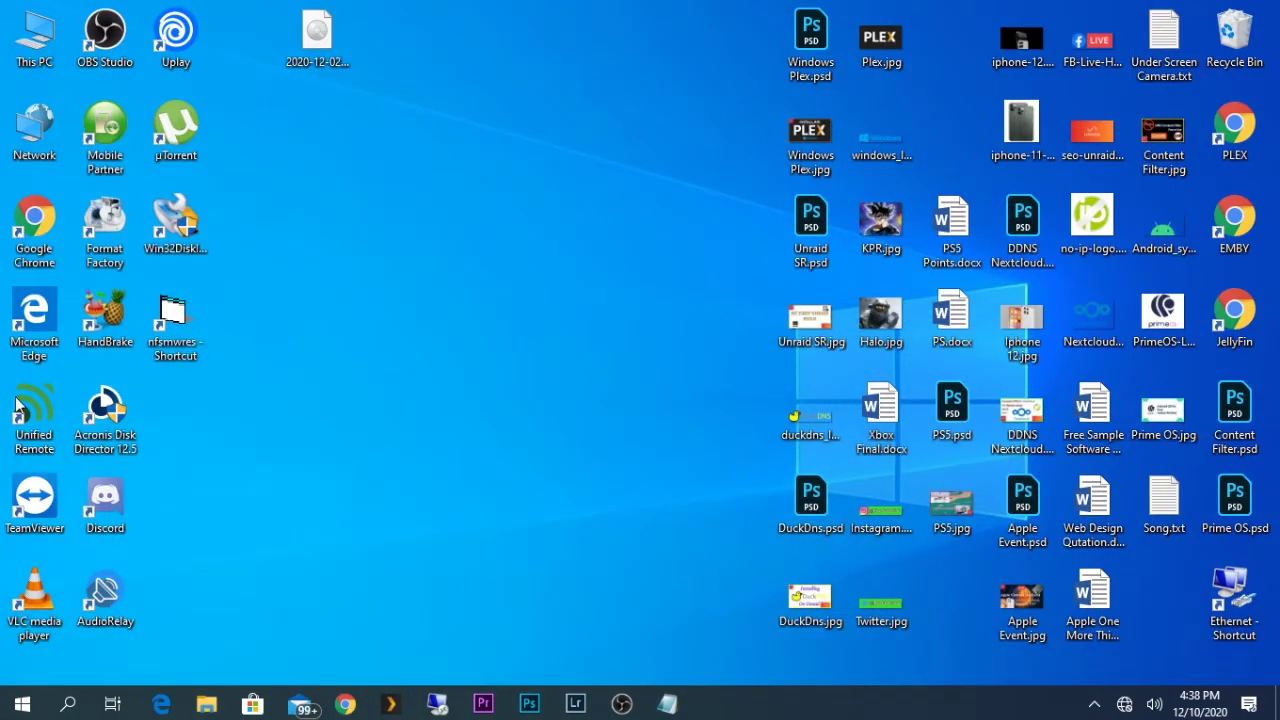
pyautogui.click(22, 704)
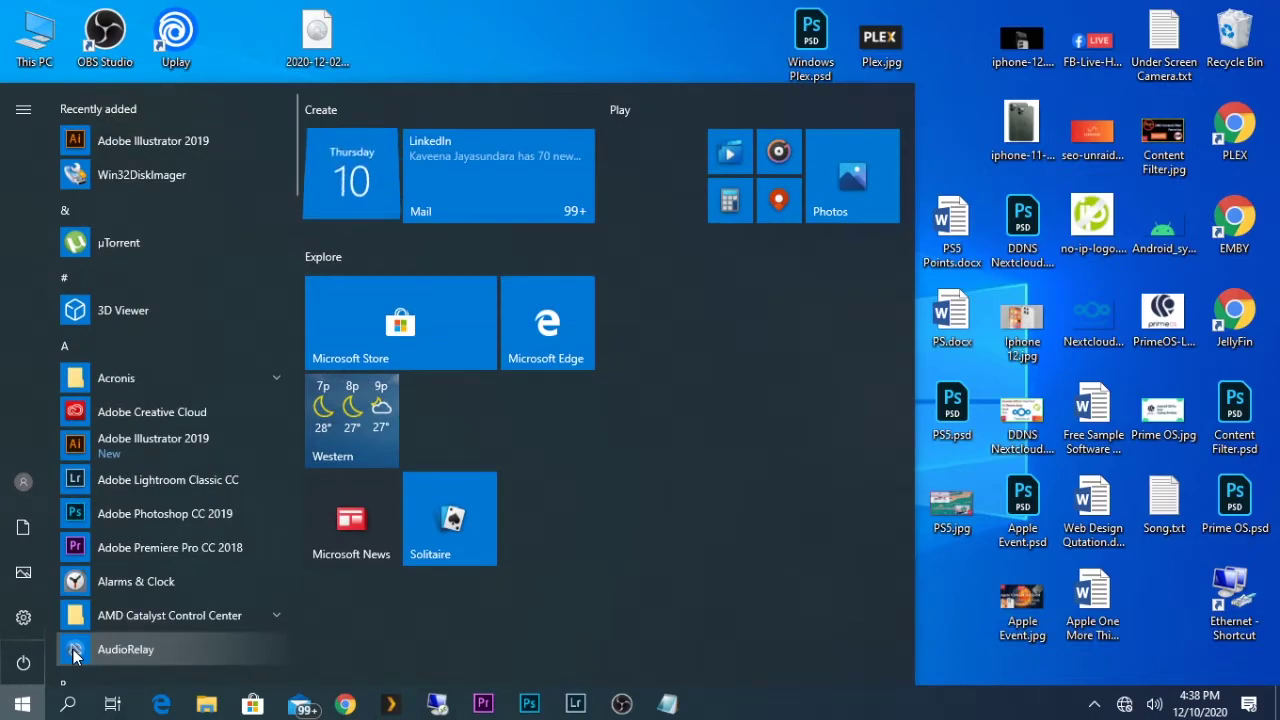
pyautogui.write('puu')
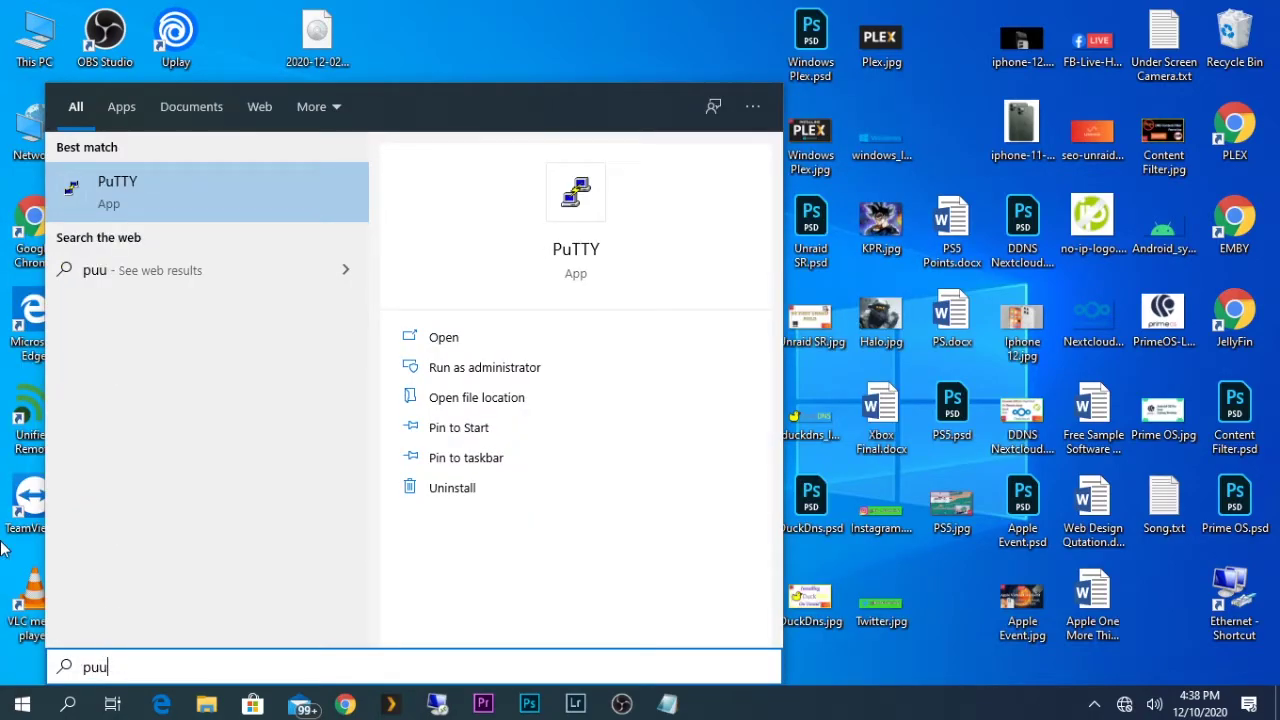
pyautogui.click(233, 170)
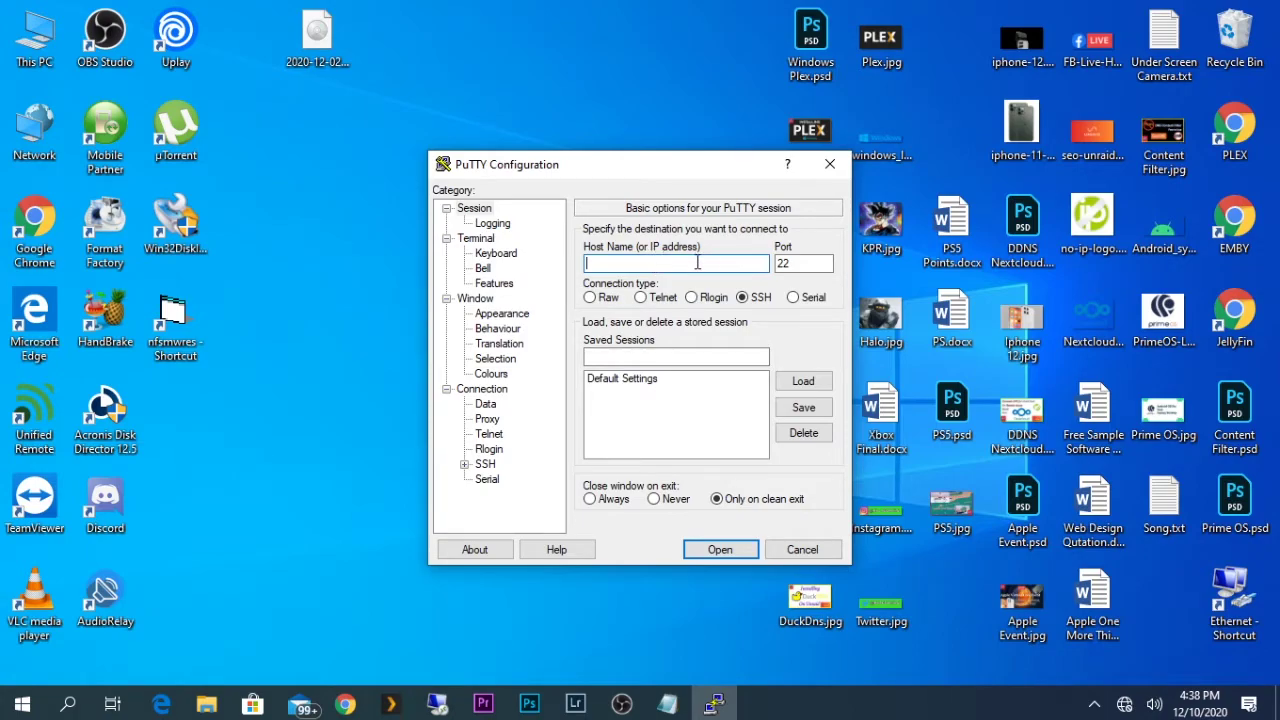
# Paste 192.168.0.222 as the host name, open the SSH connection on port 22, and accept the new host key.
pyautogui.rightClick(628, 260)
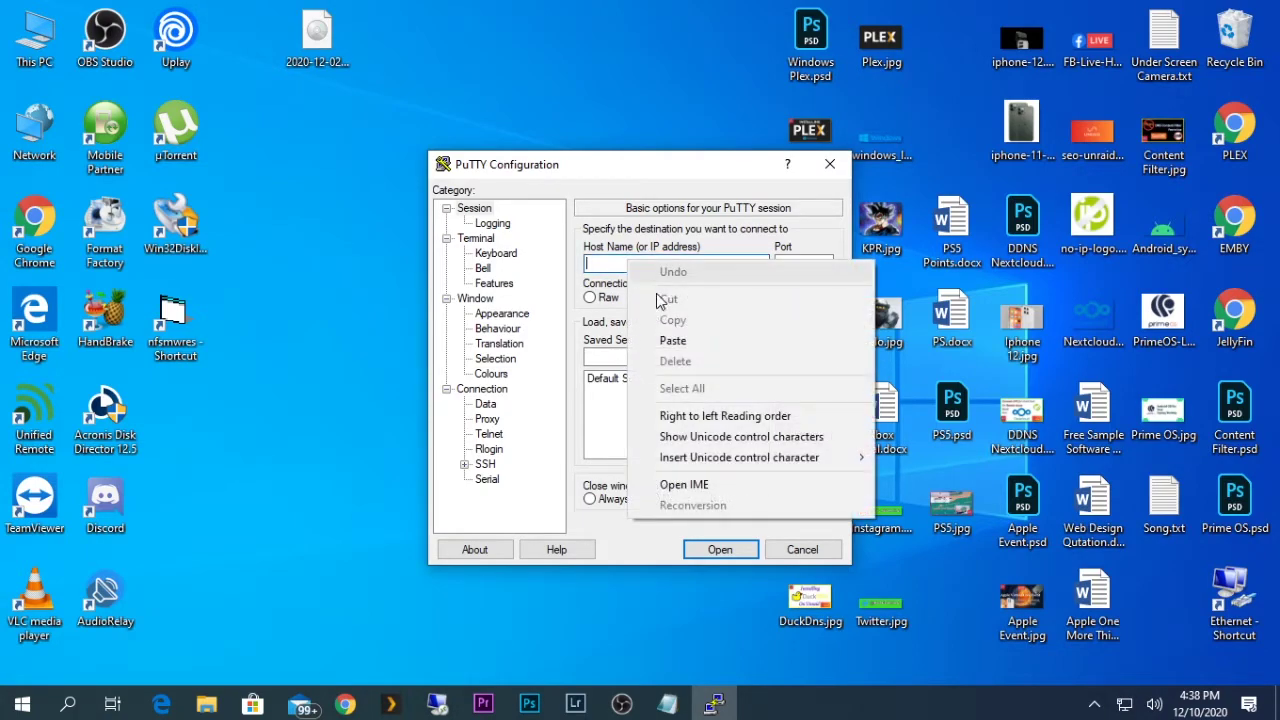
pyautogui.click(680, 338)
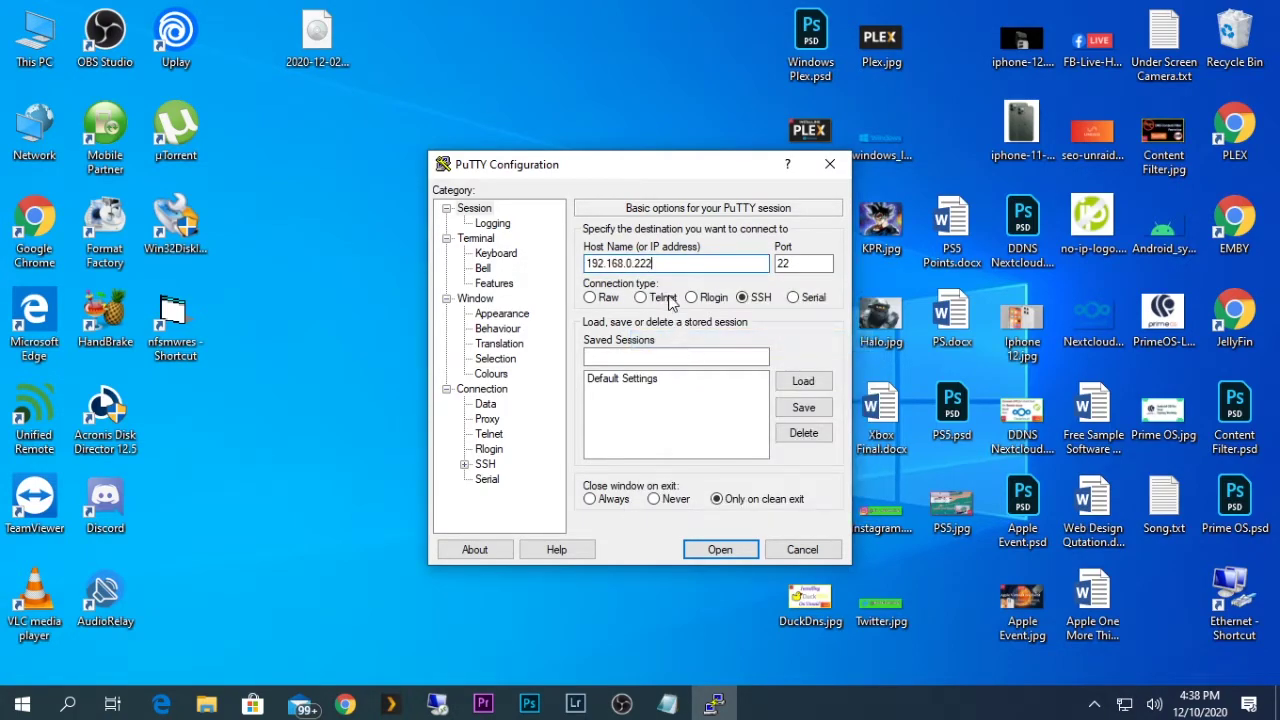
pyautogui.click(722, 551)
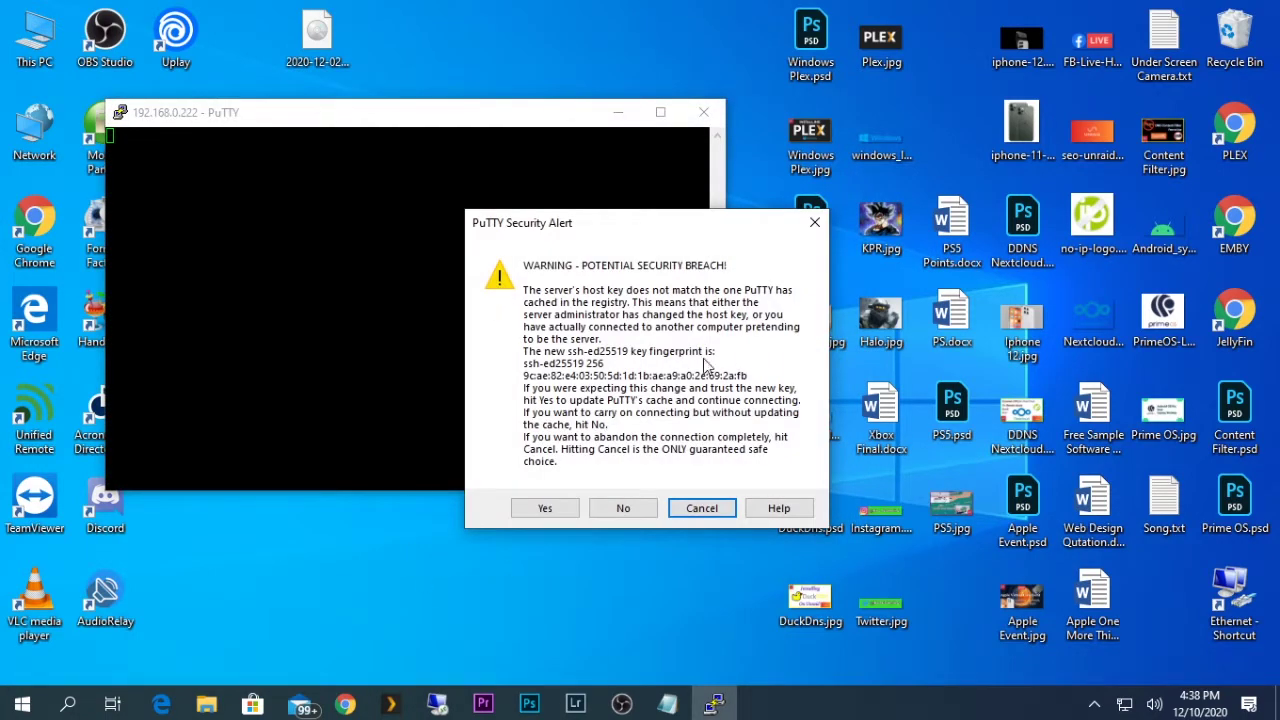
pyautogui.click(545, 509)
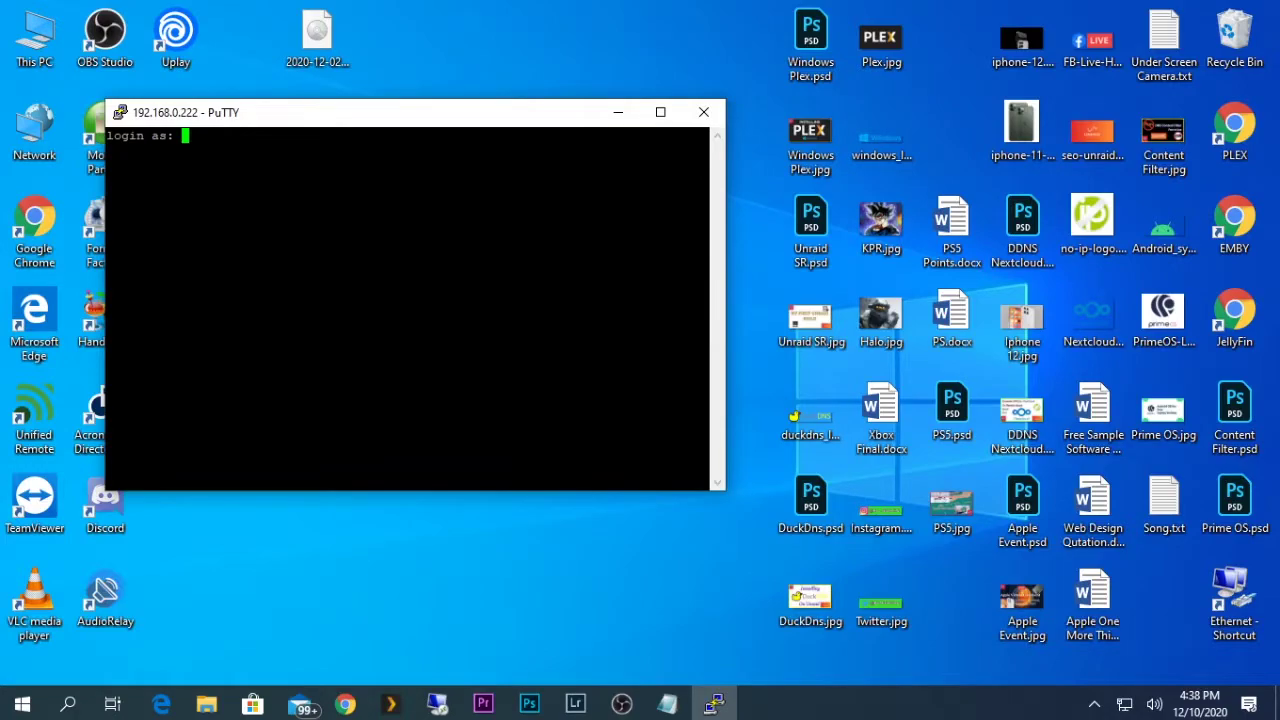
# Log in to the Raspberry Pi as pi and enter the account password.
pyautogui.write('pi')
pyautogui.press('Return')
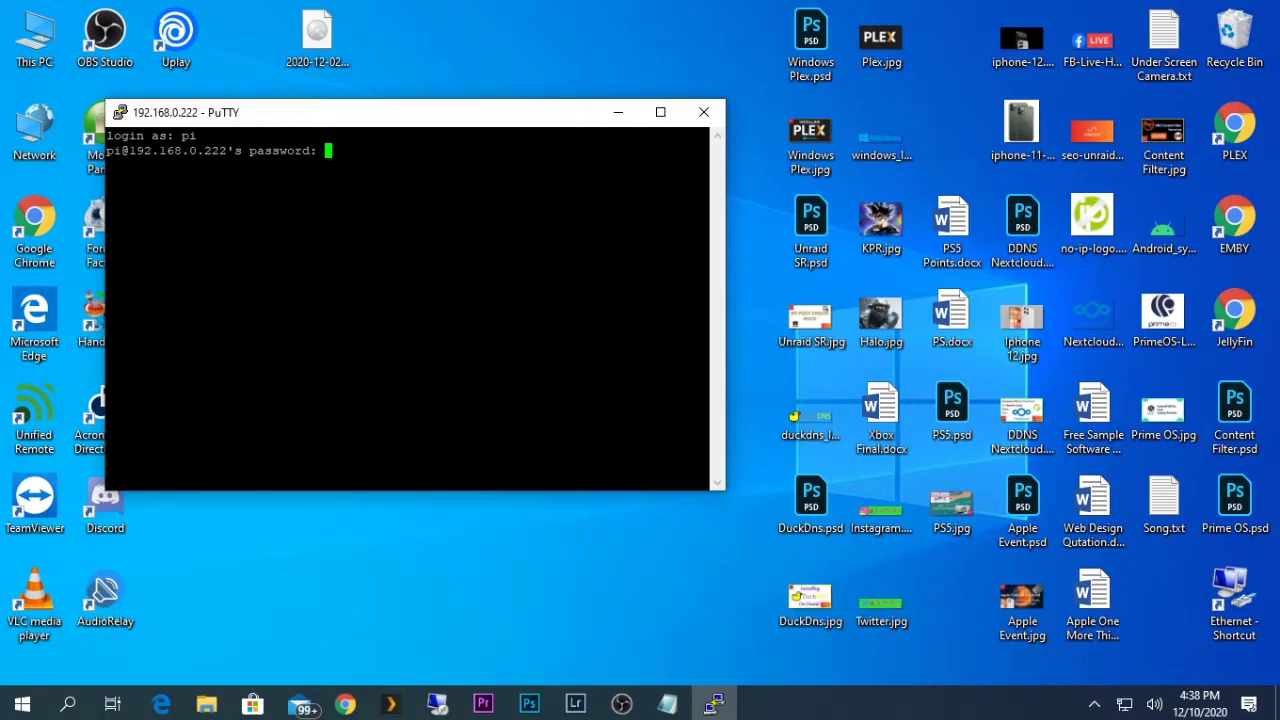
pyautogui.press('Return')
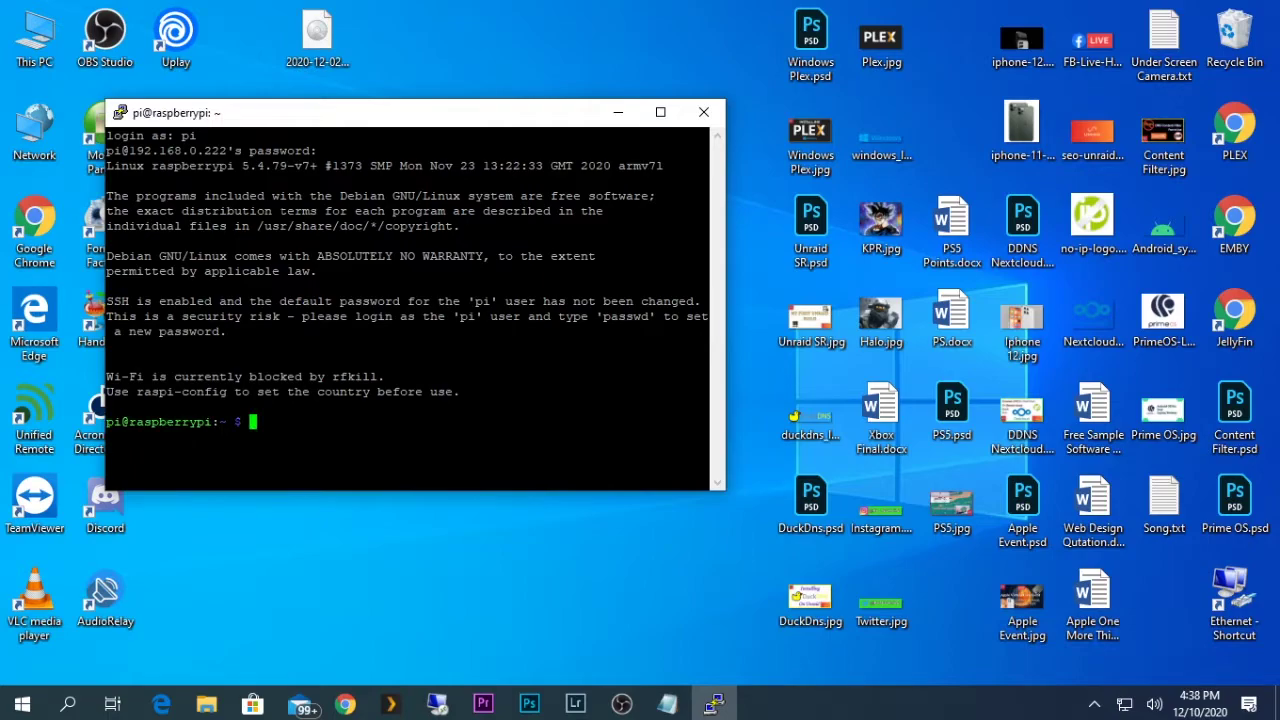
# Maximize the terminal window and change its font size to 14 in the session's appearance settings.
pyautogui.click(660, 112)
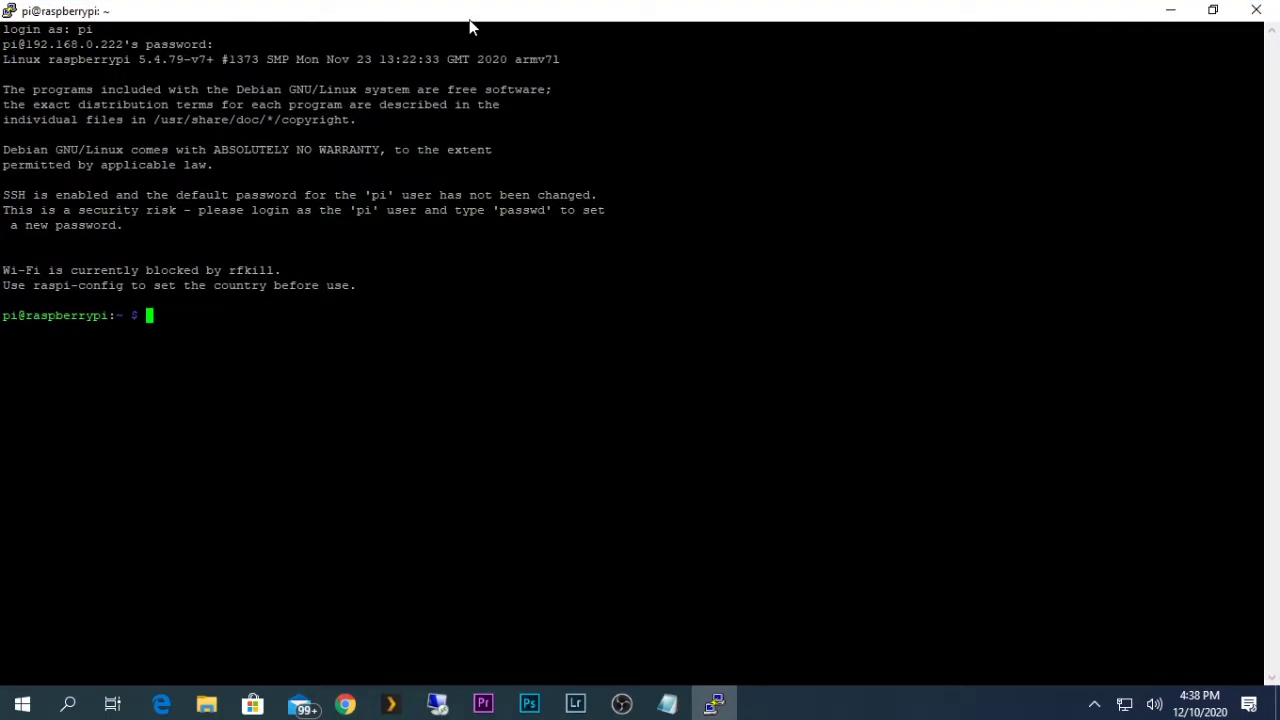
pyautogui.rightClick(469, 20)
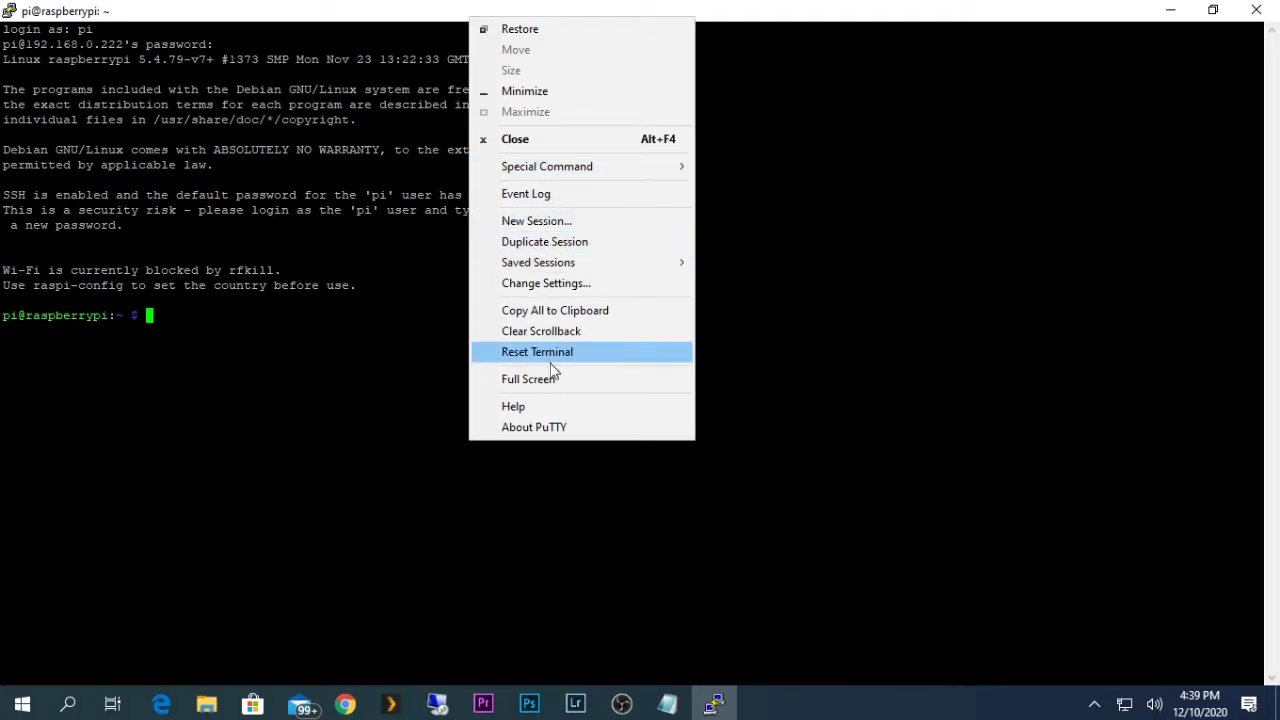
pyautogui.click(550, 285)
pyautogui.click(503, 316)
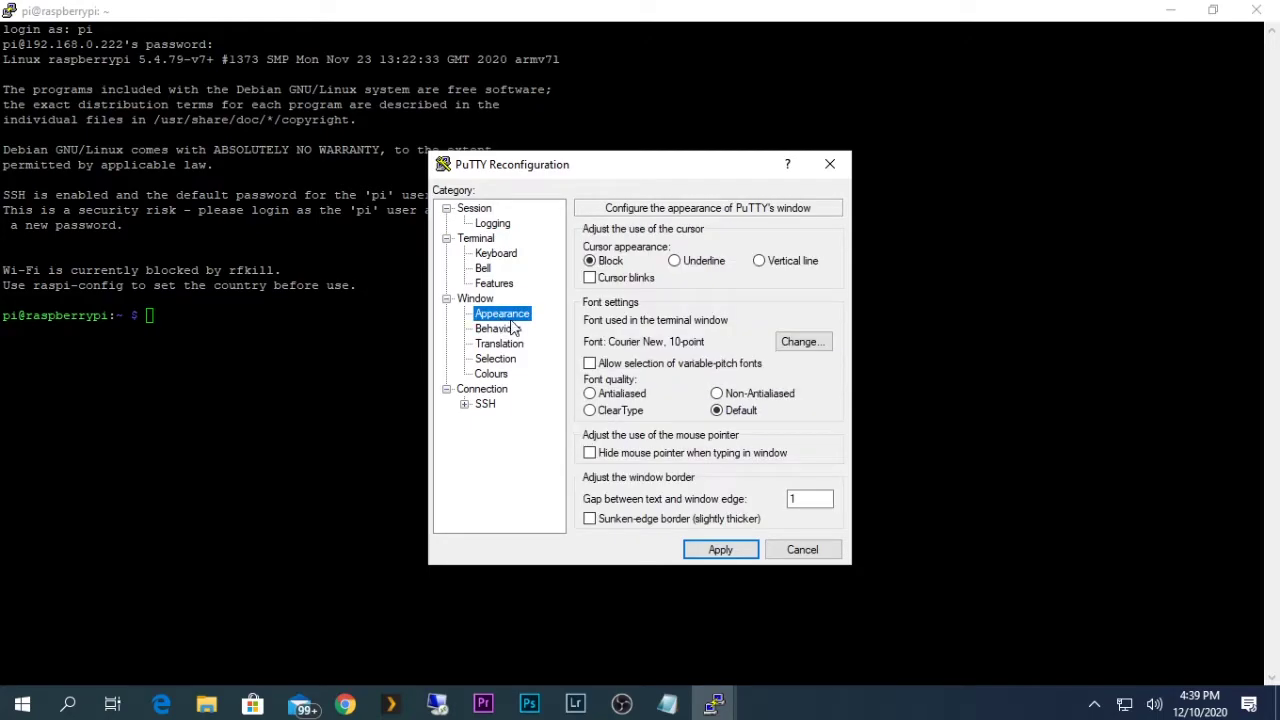
pyautogui.click(805, 343)
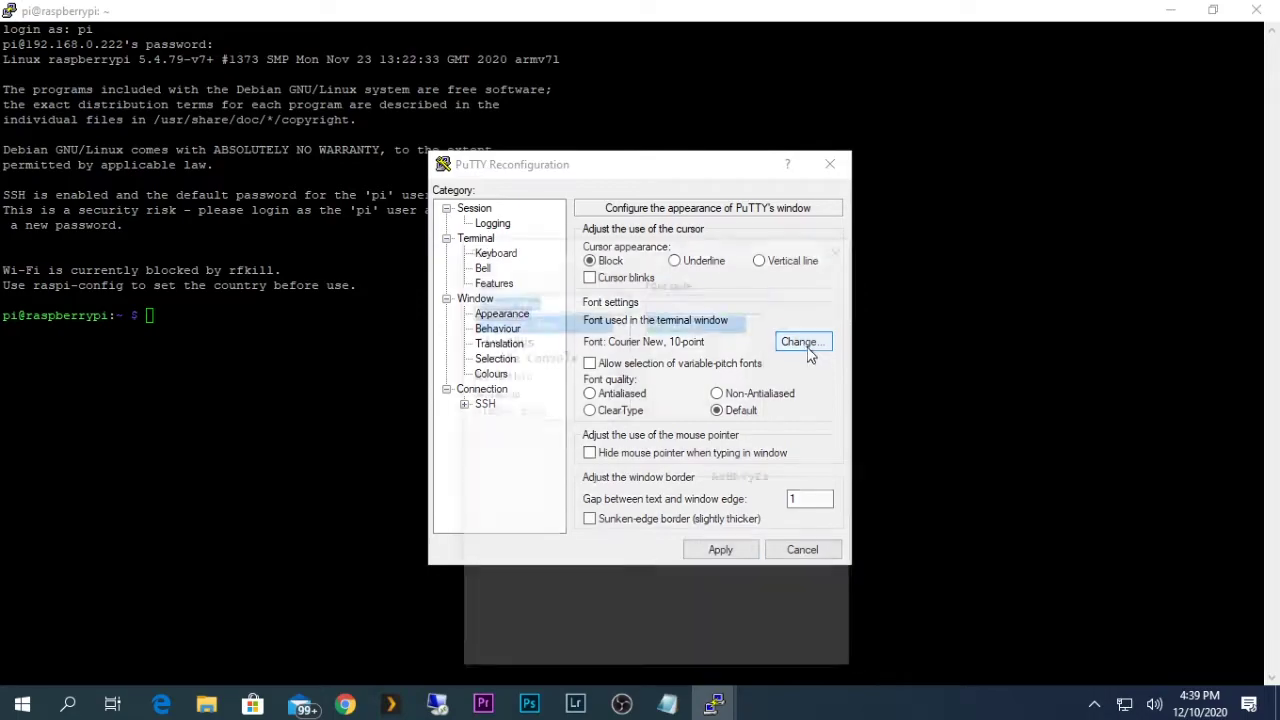
pyautogui.click(791, 362)
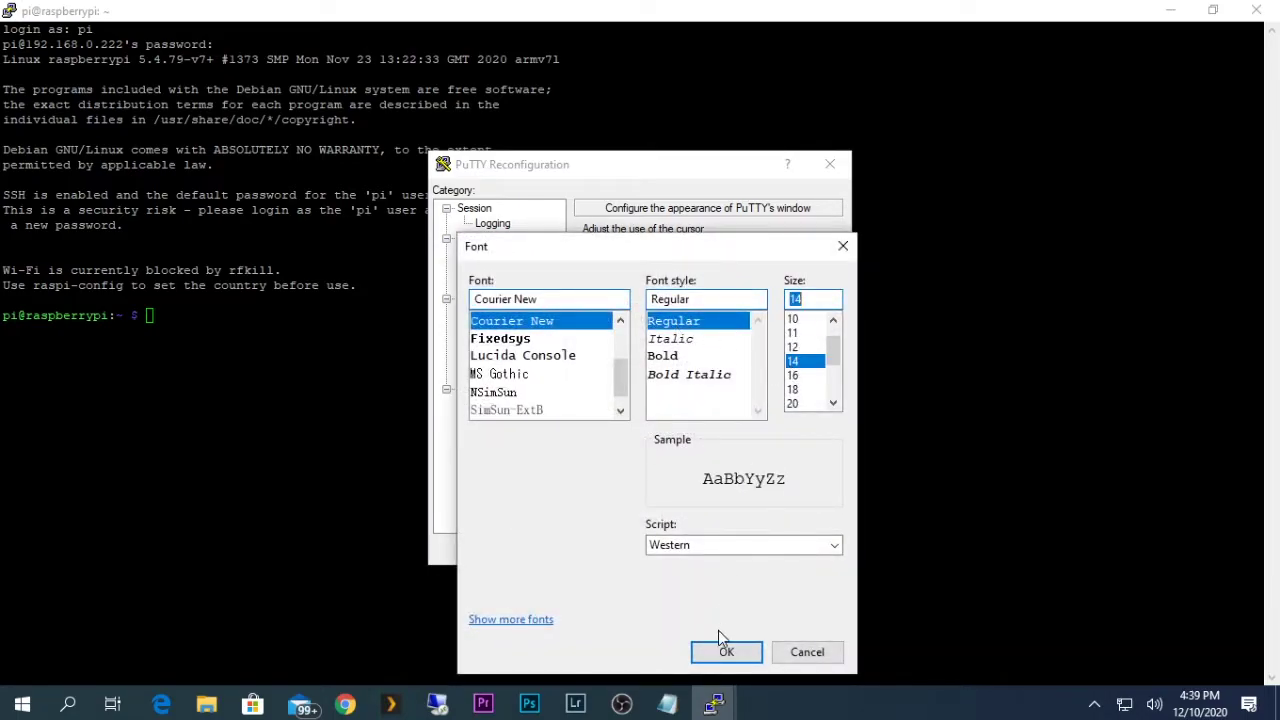
pyautogui.click(724, 651)
pyautogui.click(720, 550)
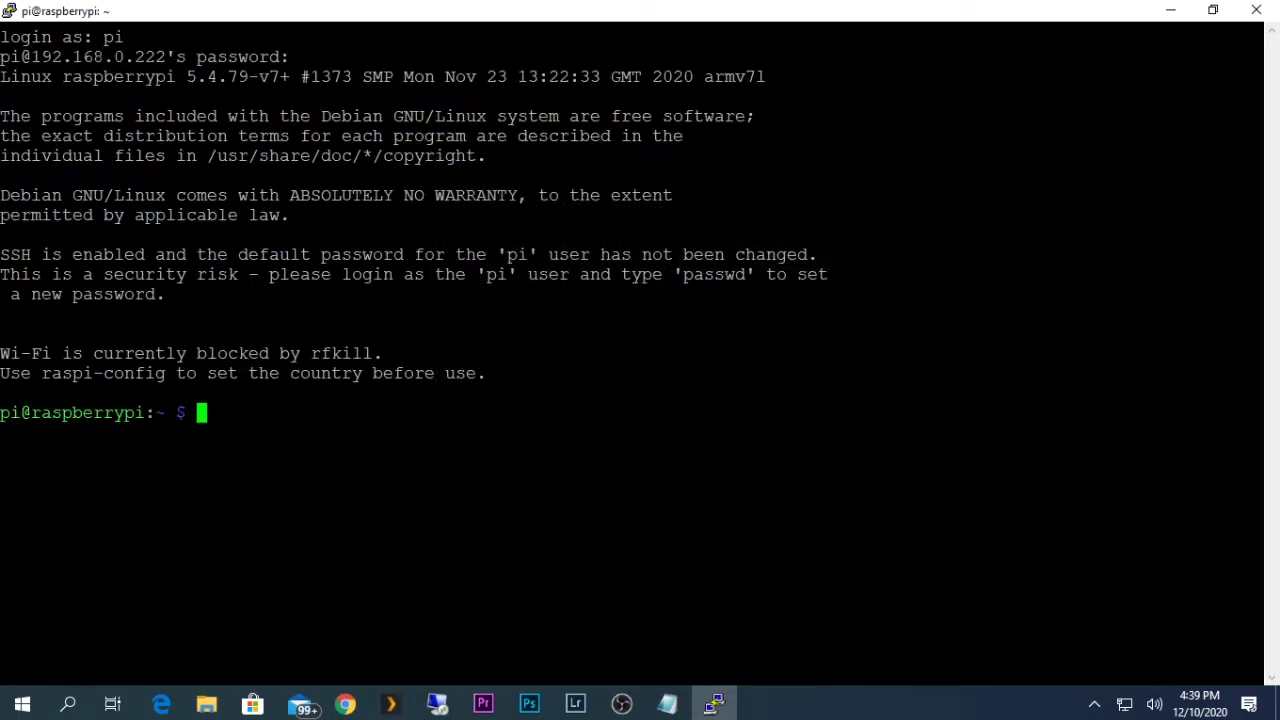
# Switch to Chrome and open pi-hole.net in a new tab.
pyautogui.click(345, 704)
pyautogui.click(482, 18)
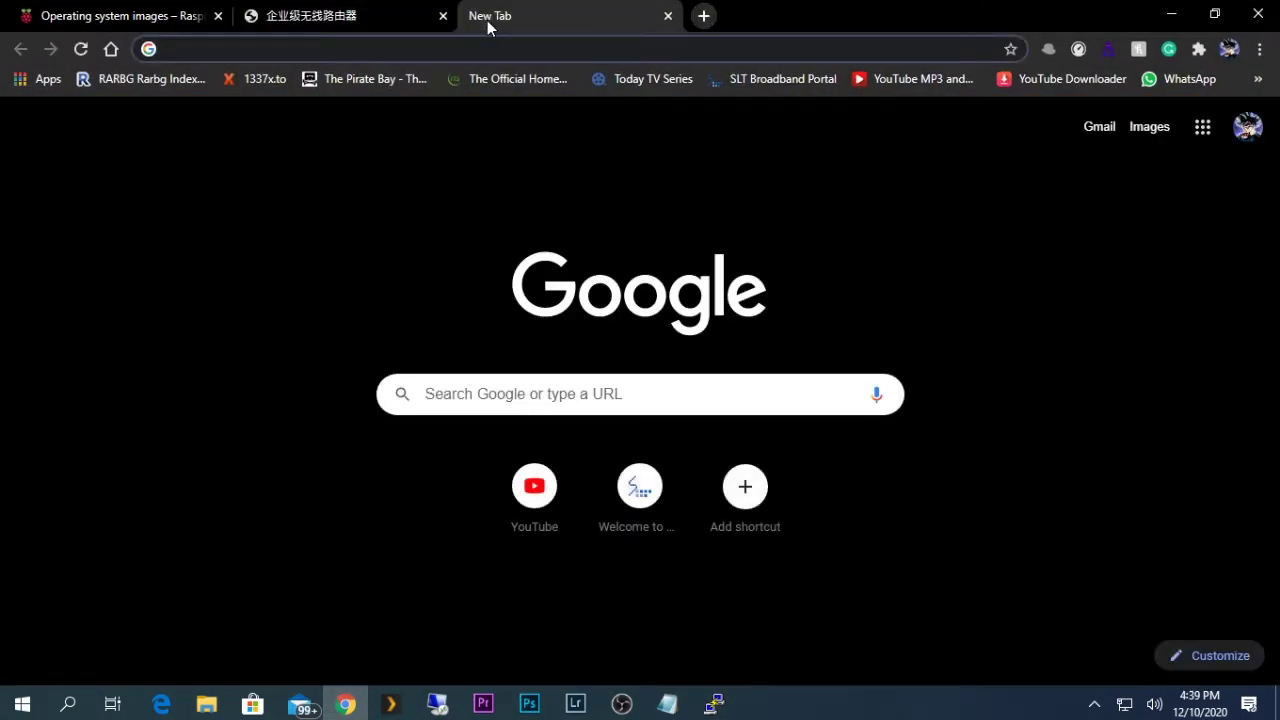
pyautogui.write('pi')
pyautogui.press('Return')
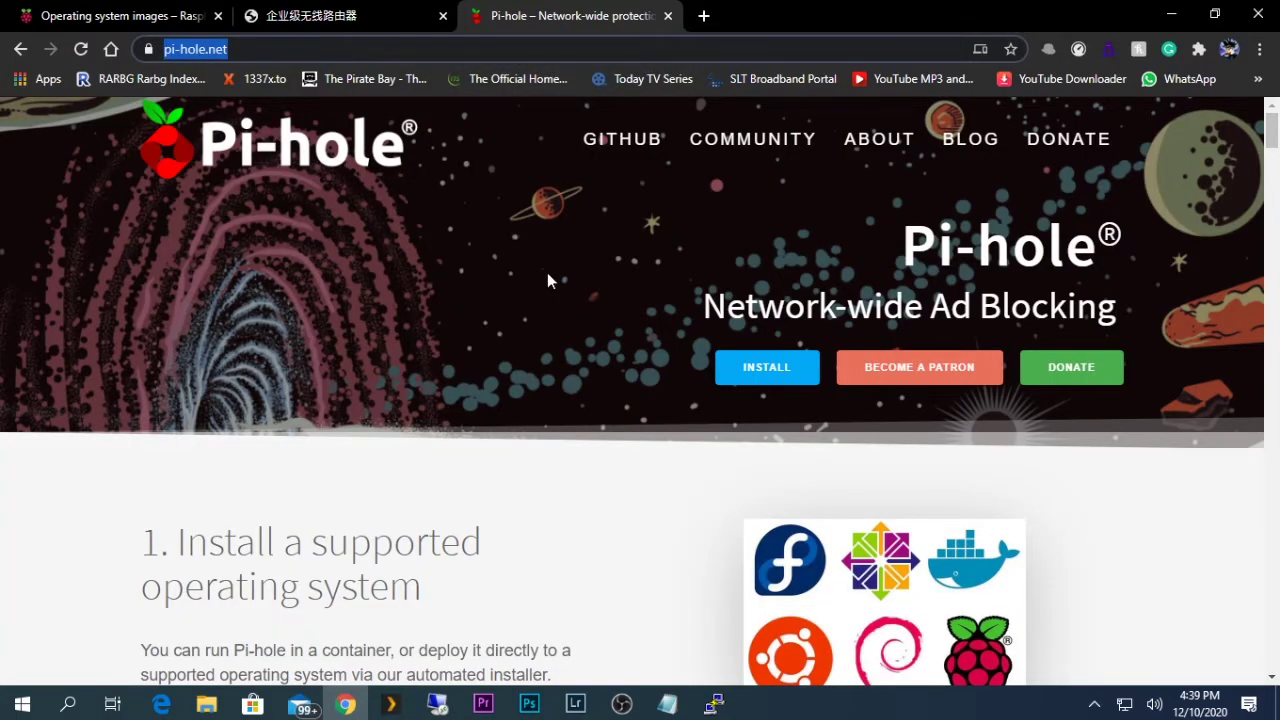
# Look through the Pi-hole setup steps and open the Install Pi-hole instructions from step 2.
pyautogui.scroll(-1, 714, 420)
pyautogui.scroll(1, 711, 420)
pyautogui.scroll(-5, 646, 460)
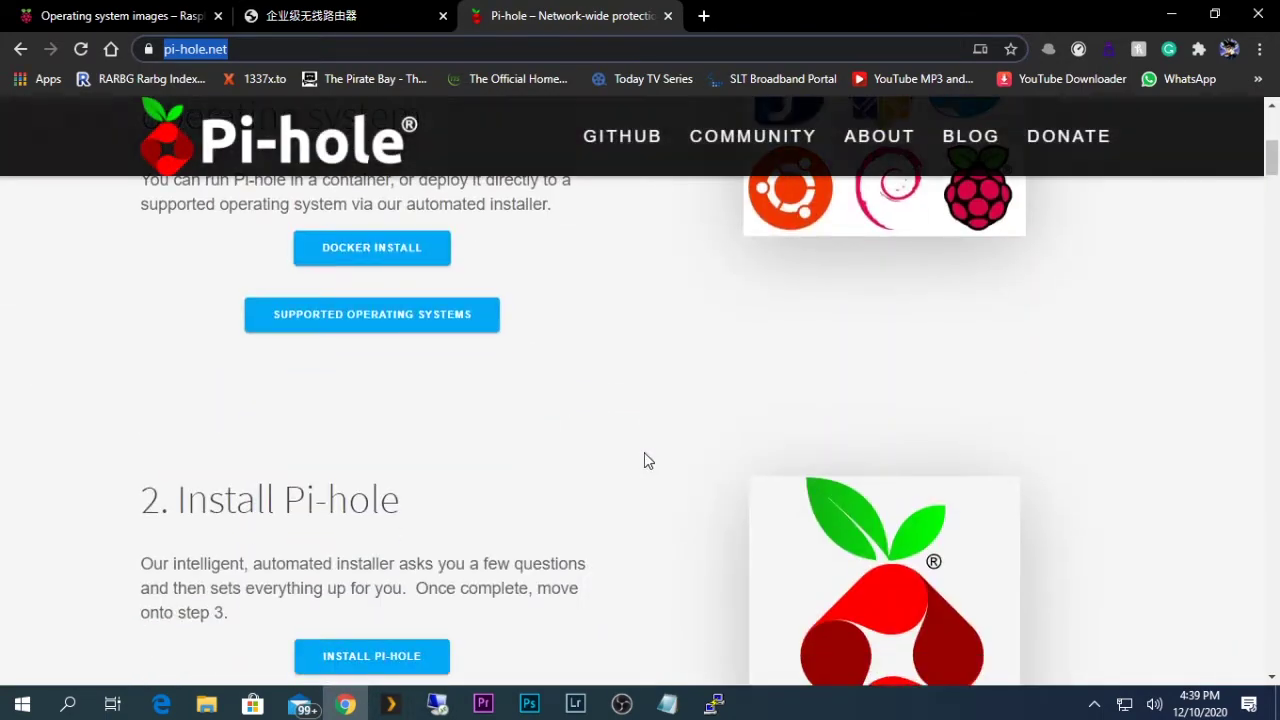
pyautogui.scroll(2, 620, 463)
pyautogui.scroll(-1, 580, 450)
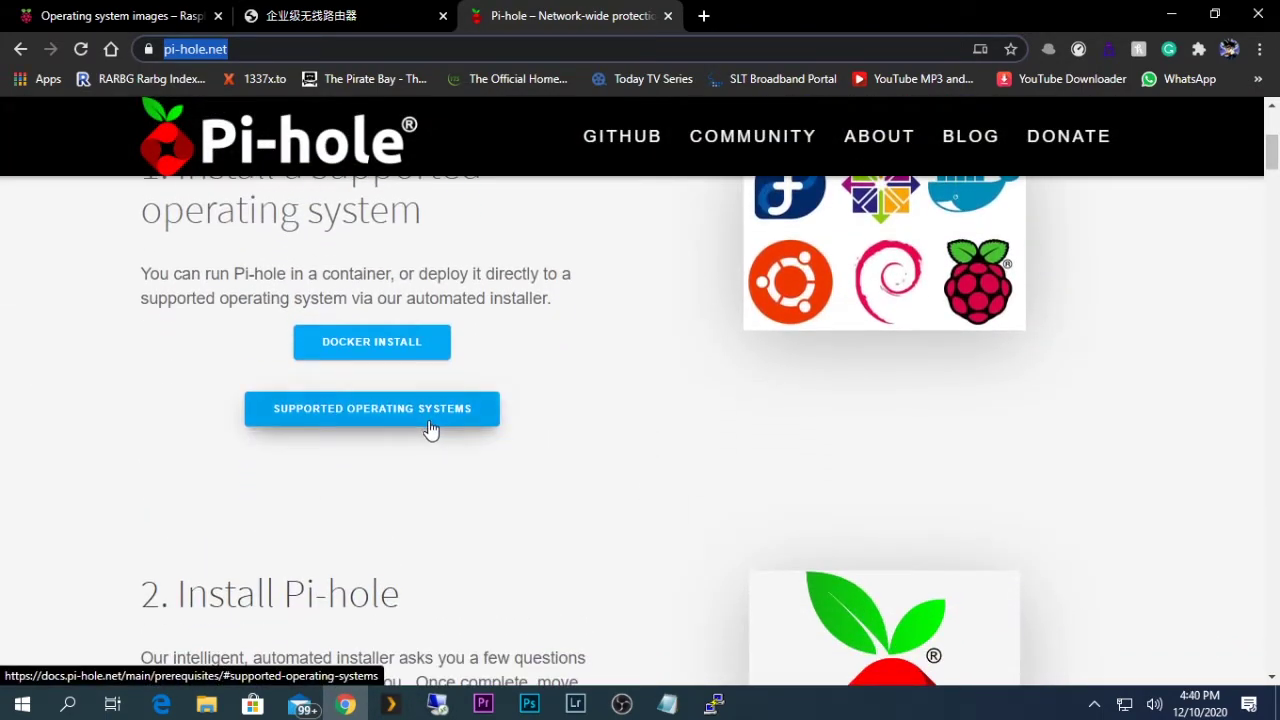
pyautogui.scroll(-3, 430, 430)
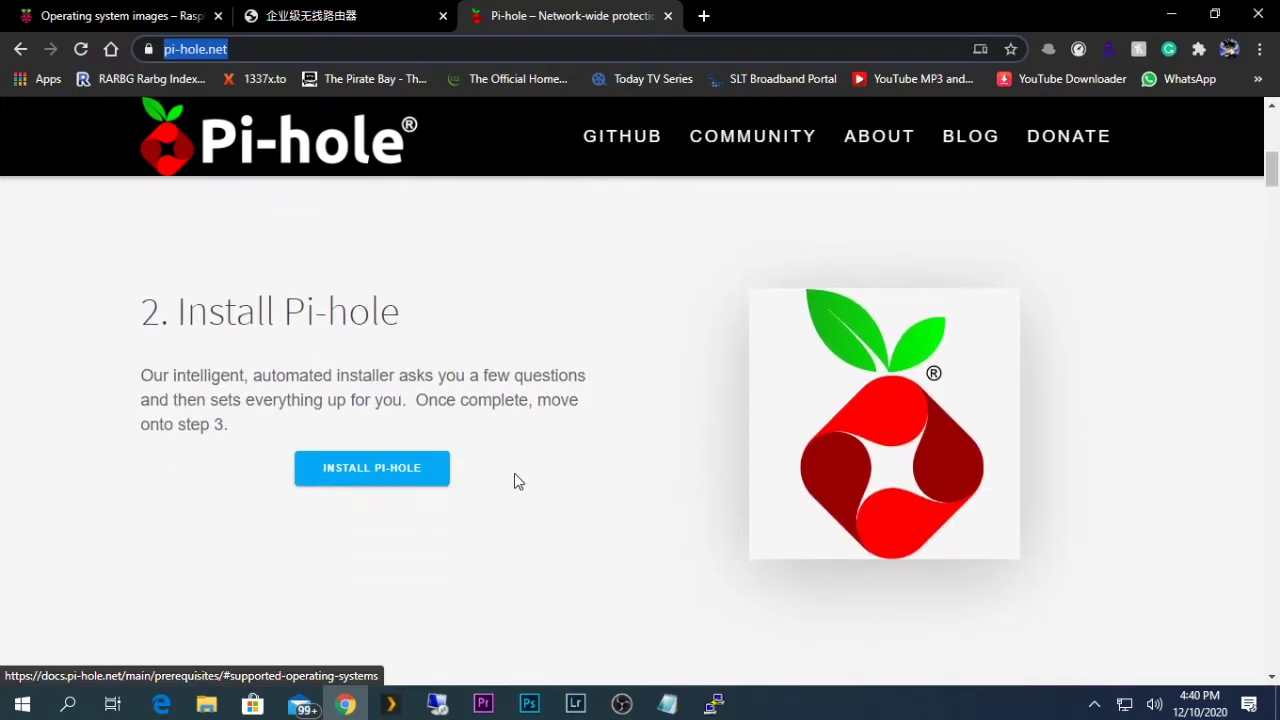
pyautogui.click(366, 483)
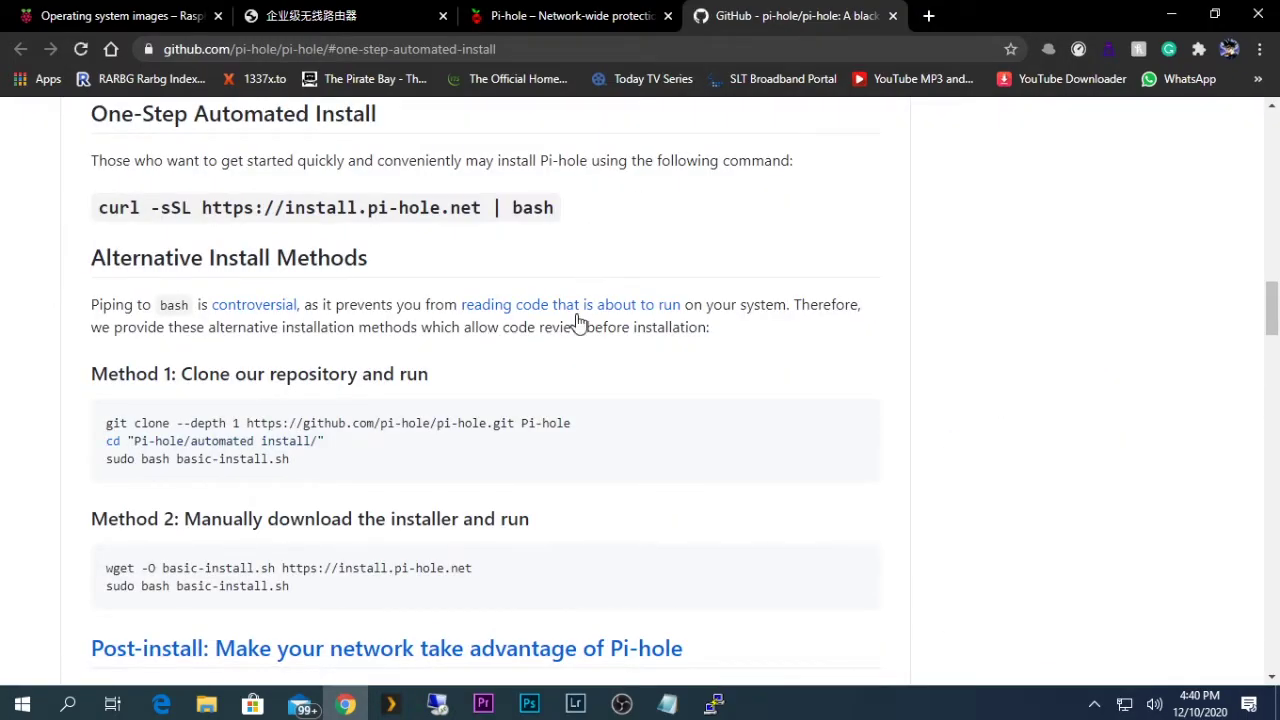
# Copy the One-Step Automated Install command from the Pi-hole GitHub page.
pyautogui.scroll(-1, 560, 440)
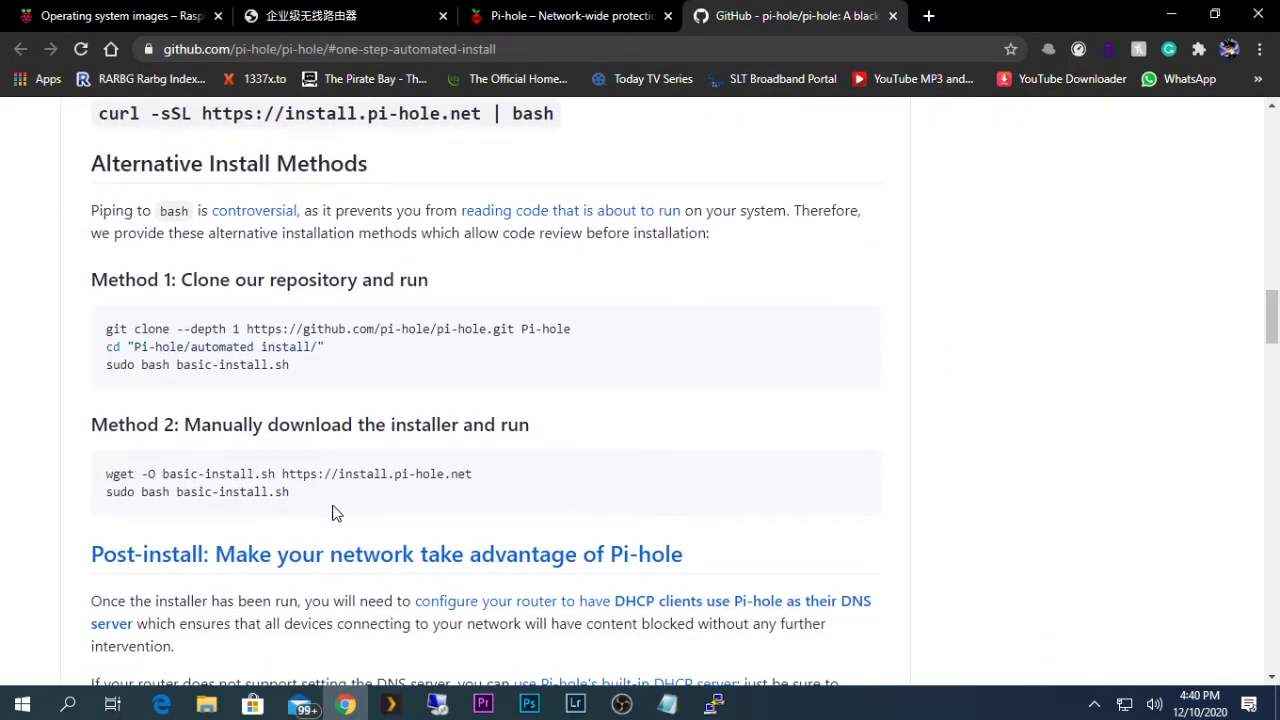
pyautogui.scroll(3, 340, 510)
pyautogui.moveTo(100, 397); pyautogui.dragTo(558, 402)
pyautogui.rightClick(510, 396)
pyautogui.click(551, 404)
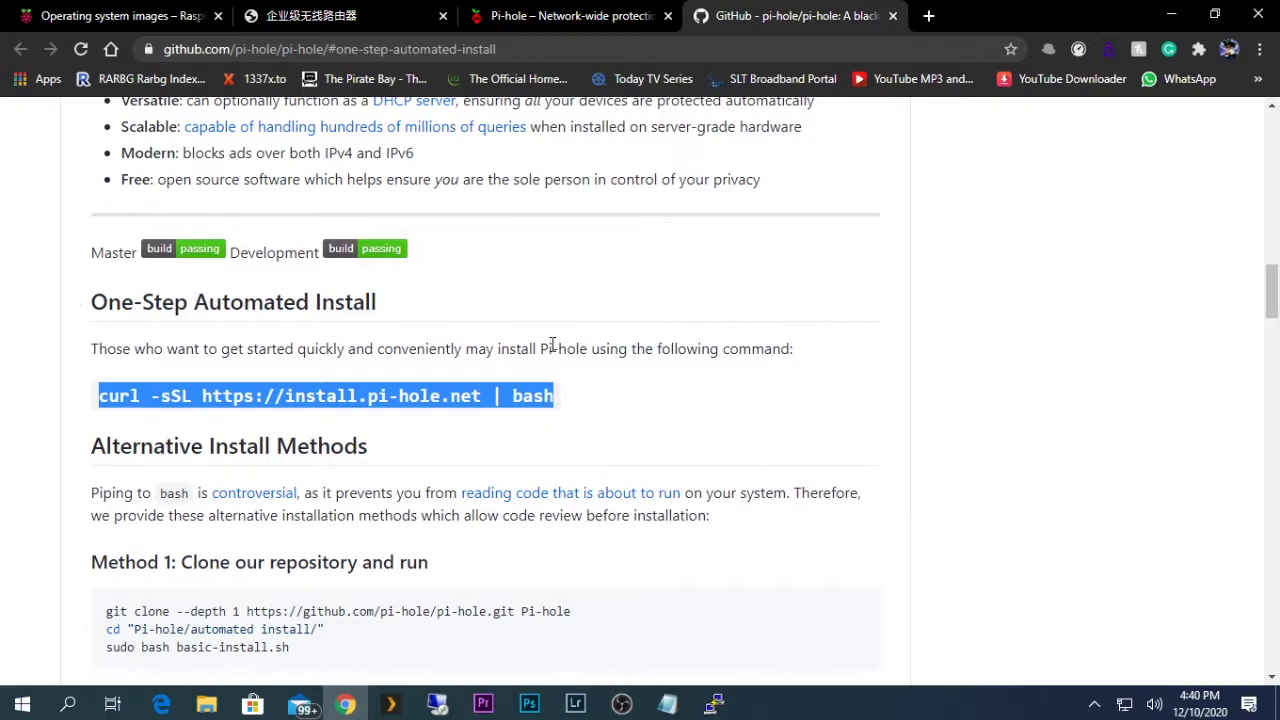
pyautogui.click(733, 710)
pyautogui.press('shift+Insert')
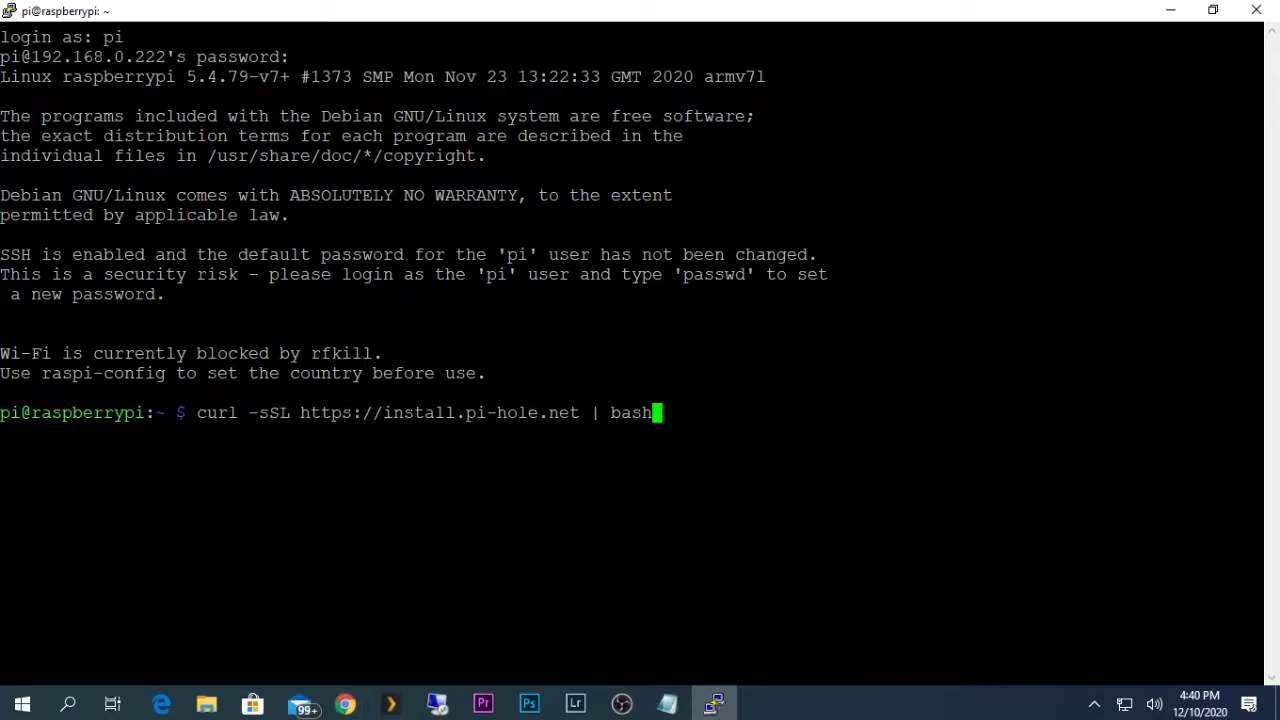
pyautogui.press('Return')
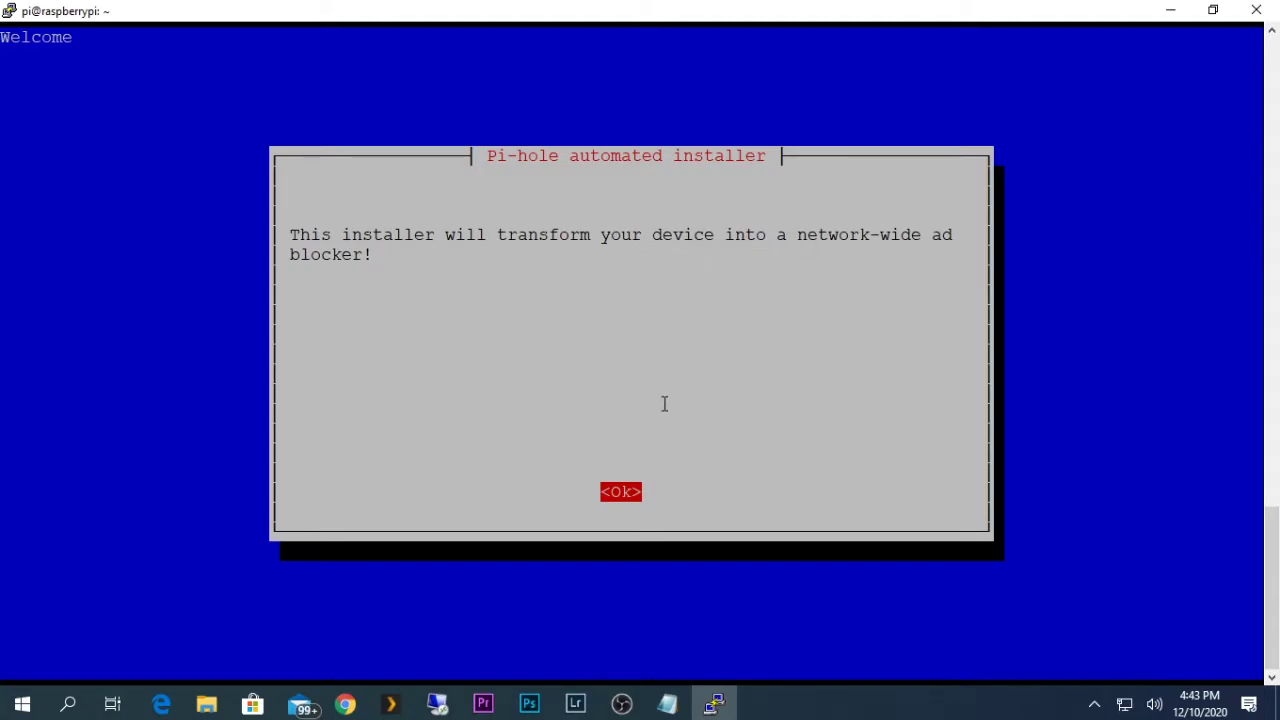
# Proceed through the installer's introductory notices and choose Google (ECS) as the upstream DNS provider.
pyautogui.press('Return')
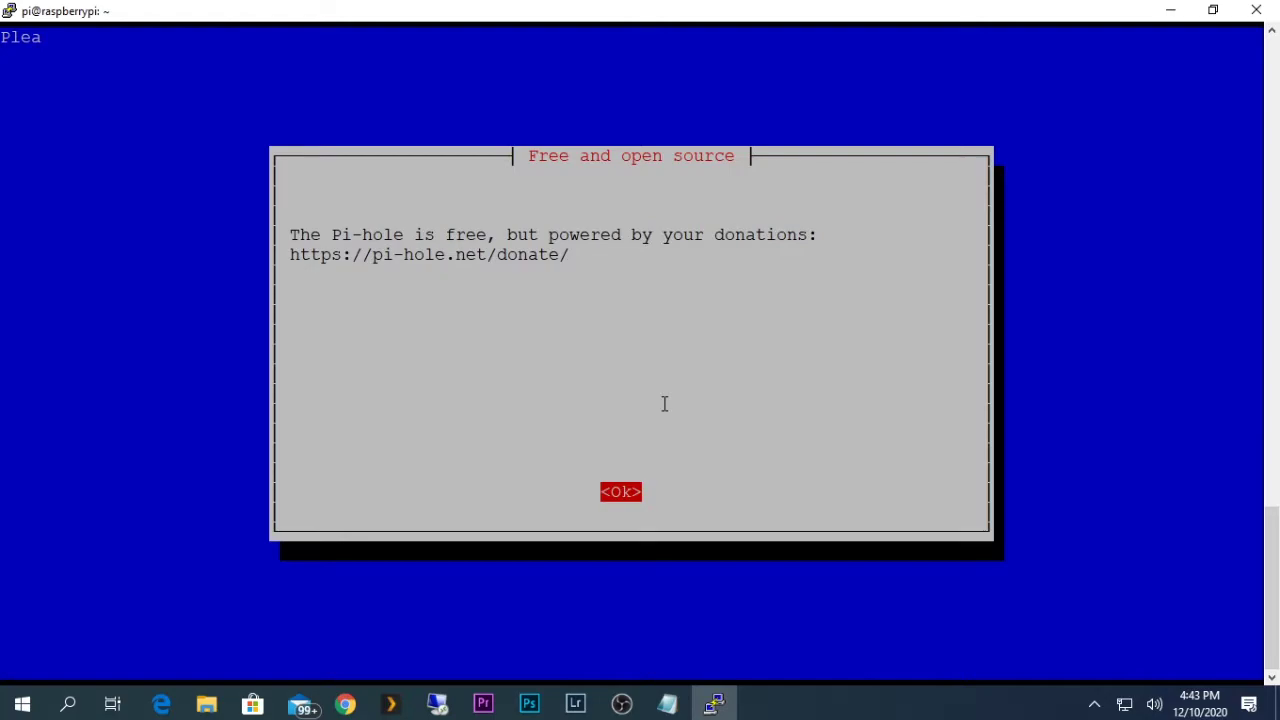
pyautogui.press('Return')
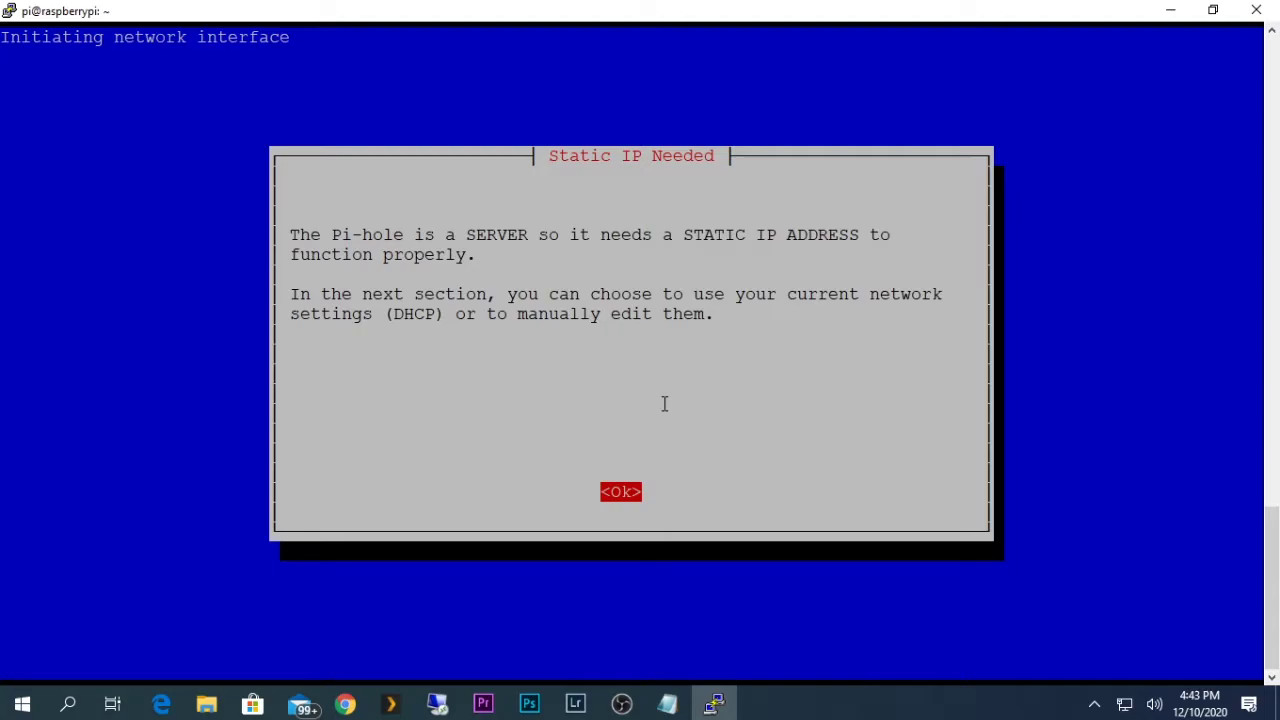
pyautogui.press('Return')
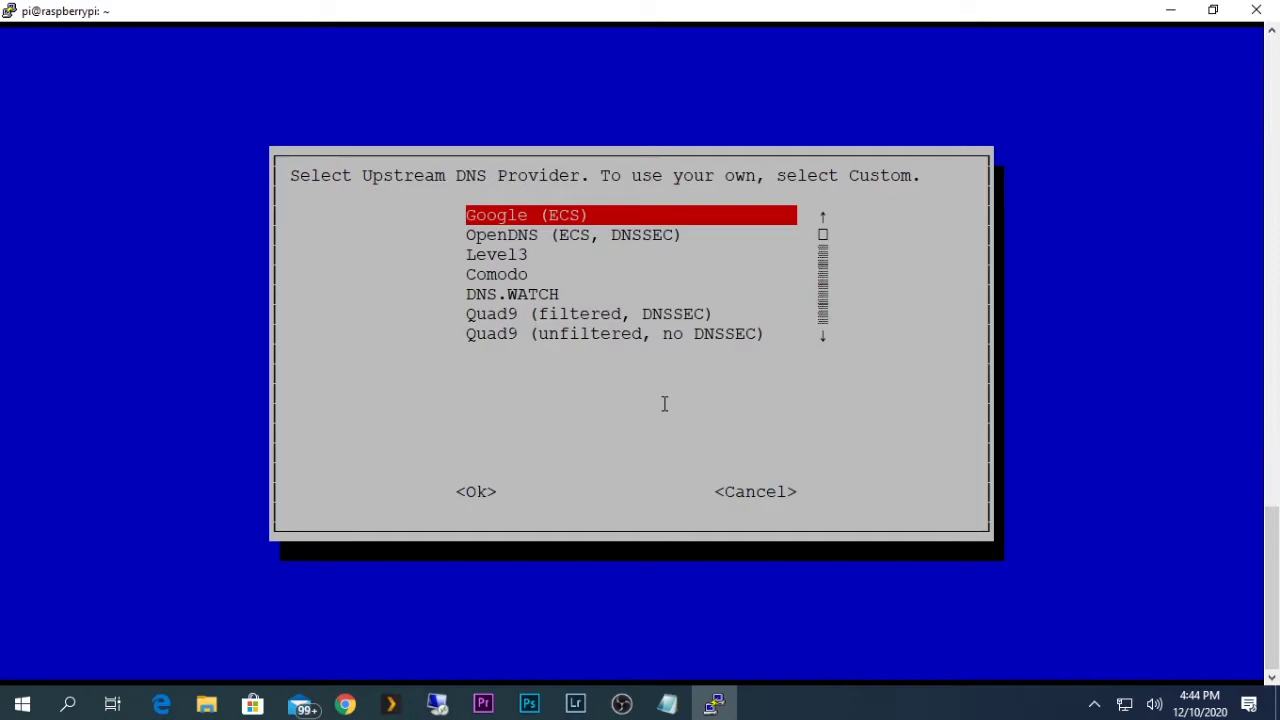
pyautogui.press('Return')
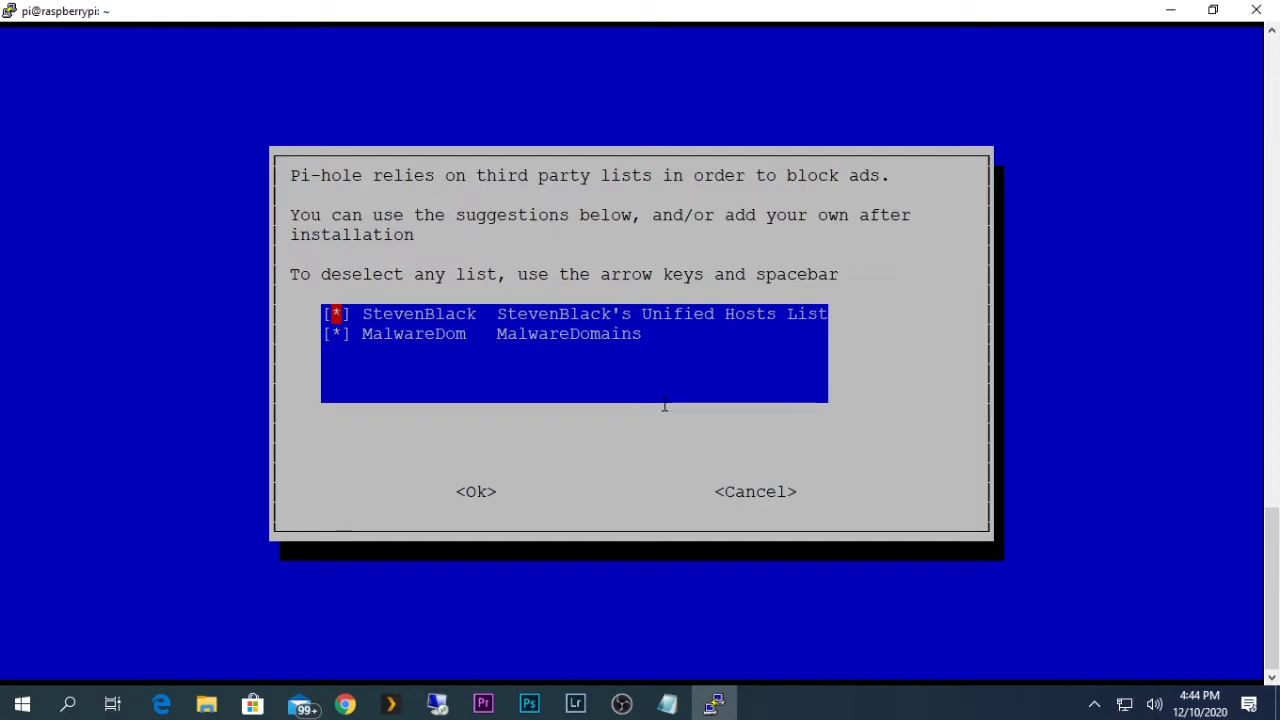
# Accept both the StevenBlack and MalwareDom blocklists and ad blocking over both IPv4 and IPv6.
pyautogui.press('Down')
pyautogui.press('Return')
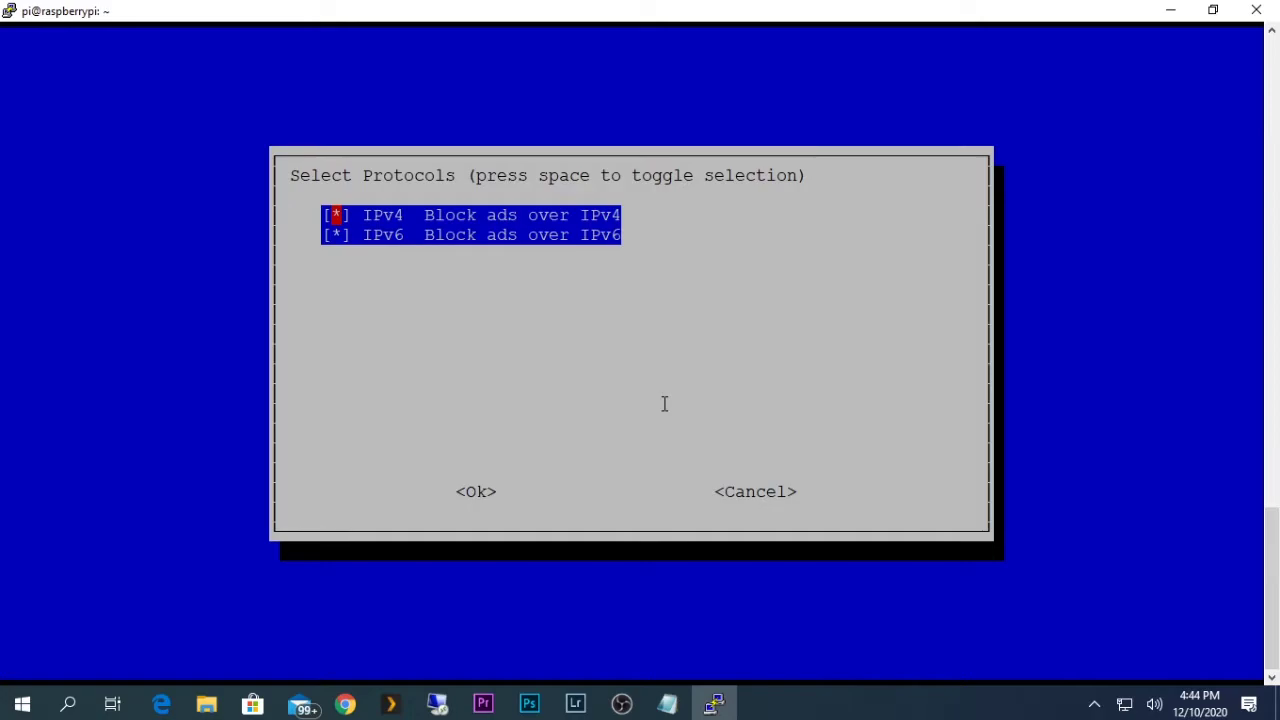
pyautogui.press('Return')
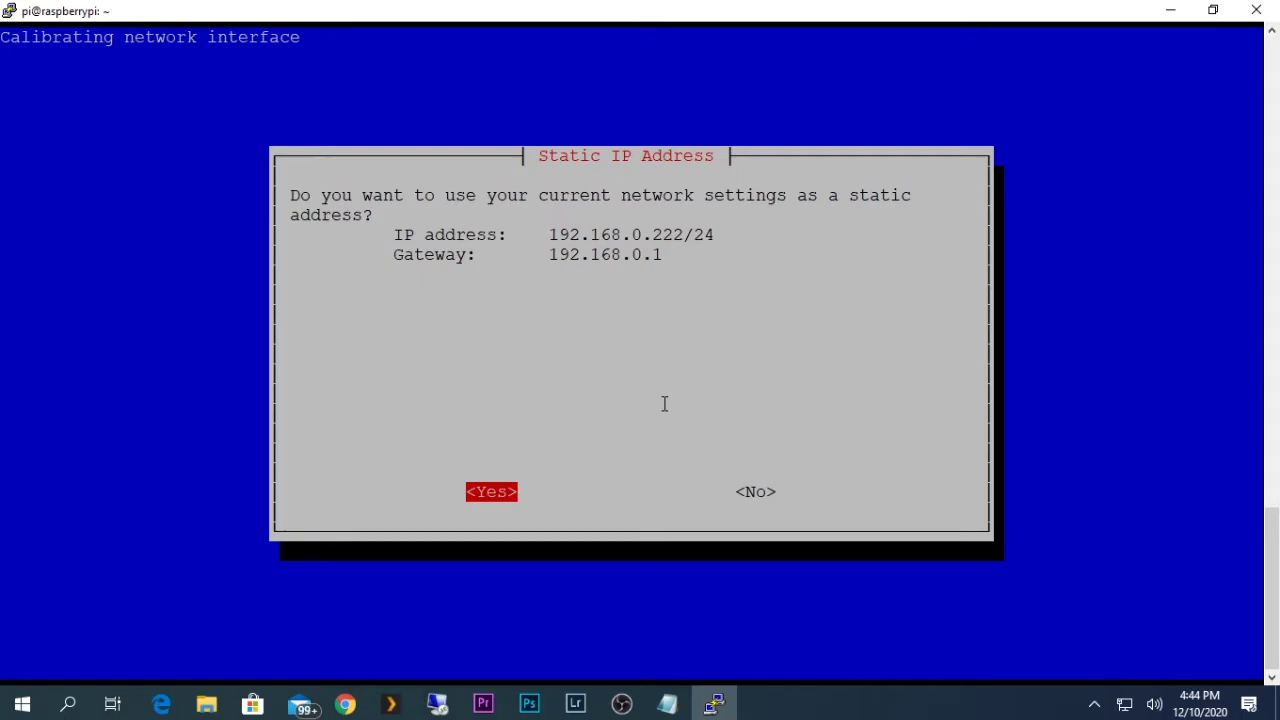
# Decline the current network settings and use the static IPv4 address 192.168.0.190/24 with gateway 192.168.0.1.
pyautogui.press('Right')
pyautogui.press('Return')
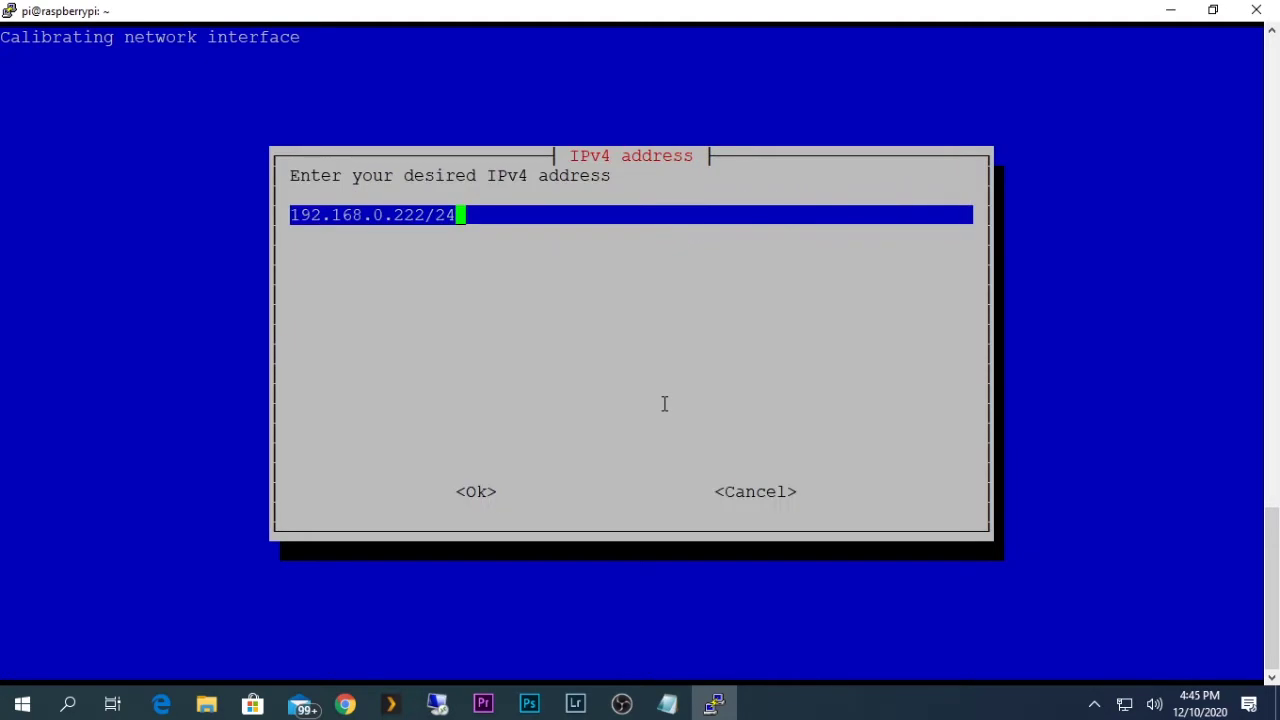
pyautogui.press('Left')
pyautogui.press('Left')
pyautogui.press('Left')
pyautogui.press('BackSpace')
pyautogui.press('BackSpace')
pyautogui.press('BackSpace')
pyautogui.write('192.')
pyautogui.press('BackSpace')
pyautogui.press('BackSpace')
pyautogui.press('BackSpace')
pyautogui.press('BackSpace')
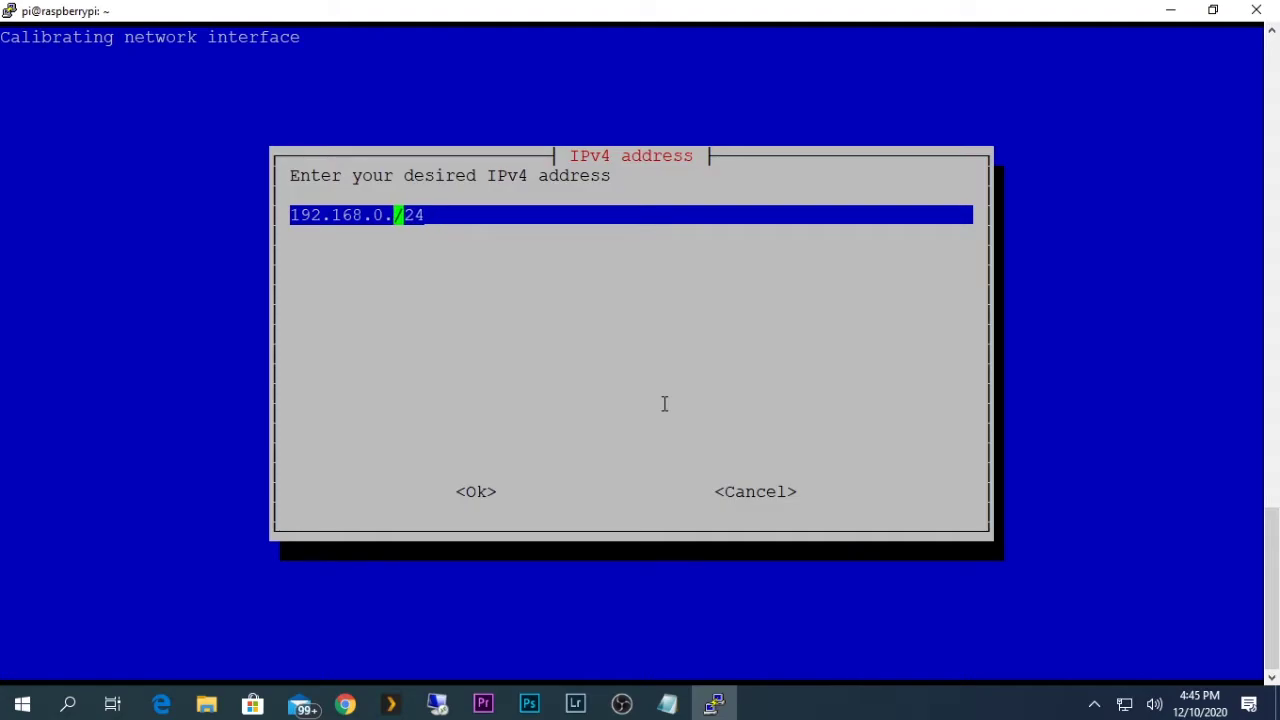
pyautogui.write('196')
pyautogui.press('BackSpace')
pyautogui.write('0')
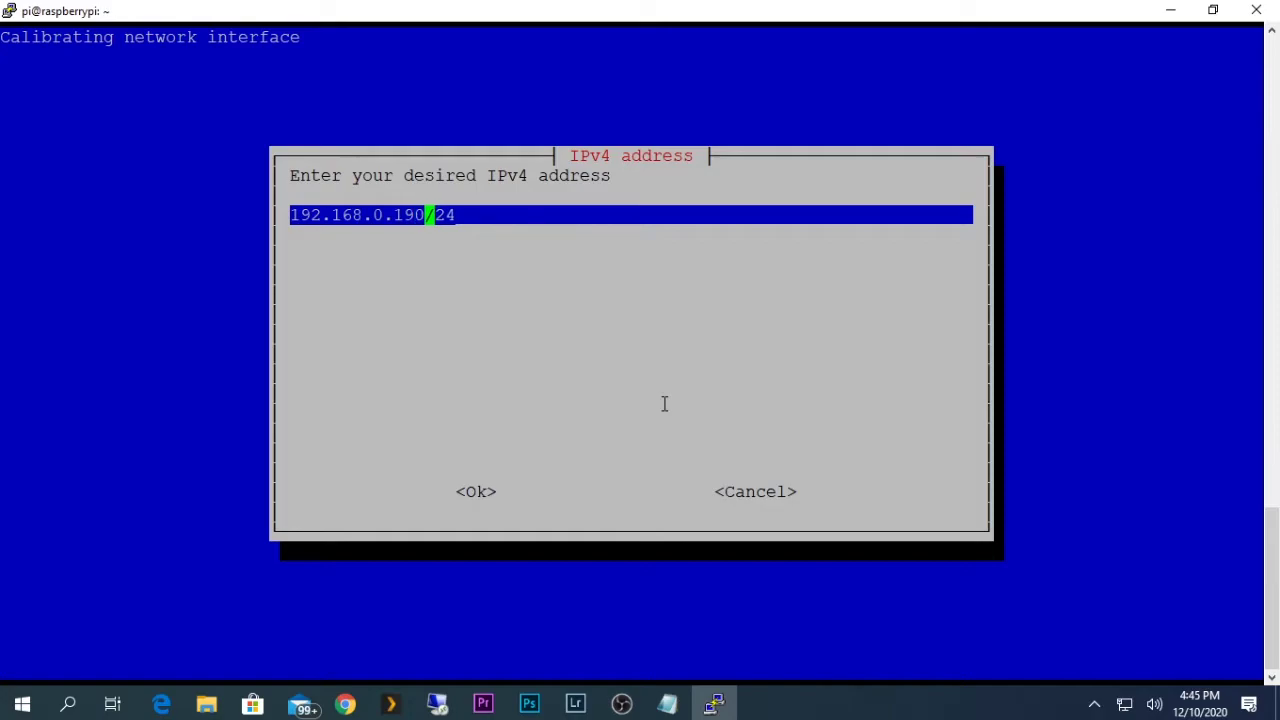
pyautogui.press('Right')
pyautogui.press('Tab')
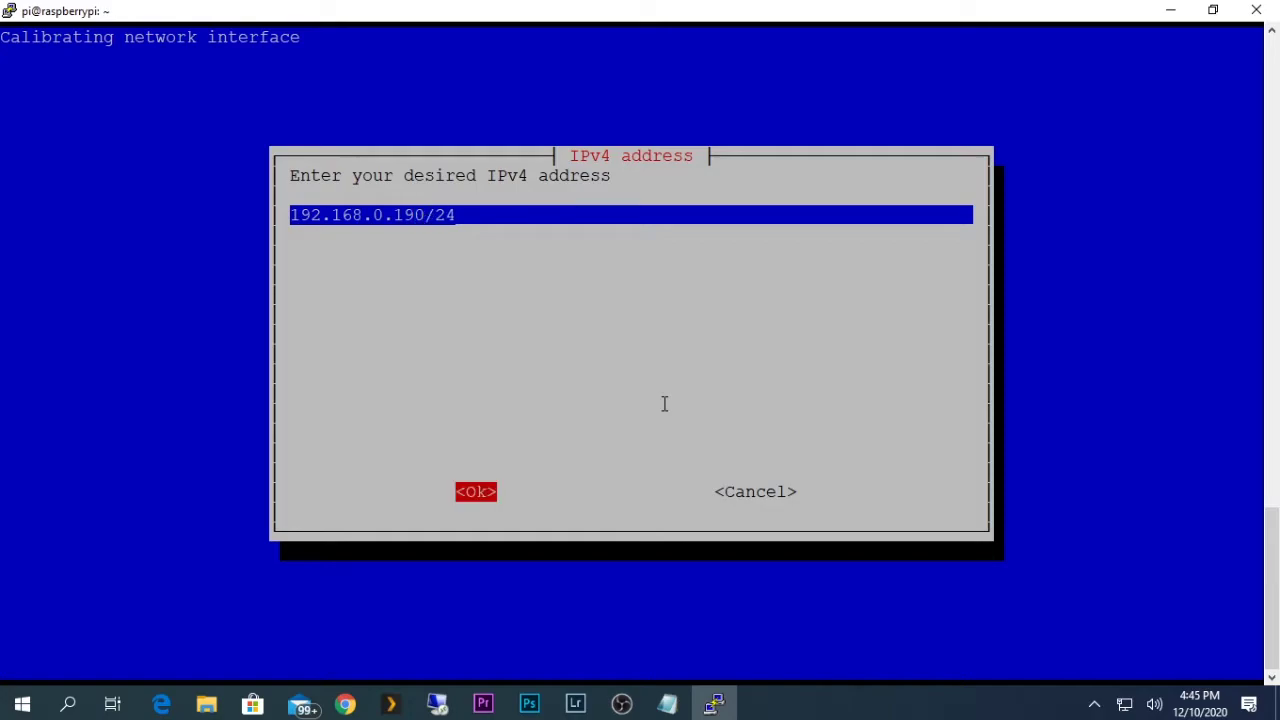
pyautogui.press('Return')
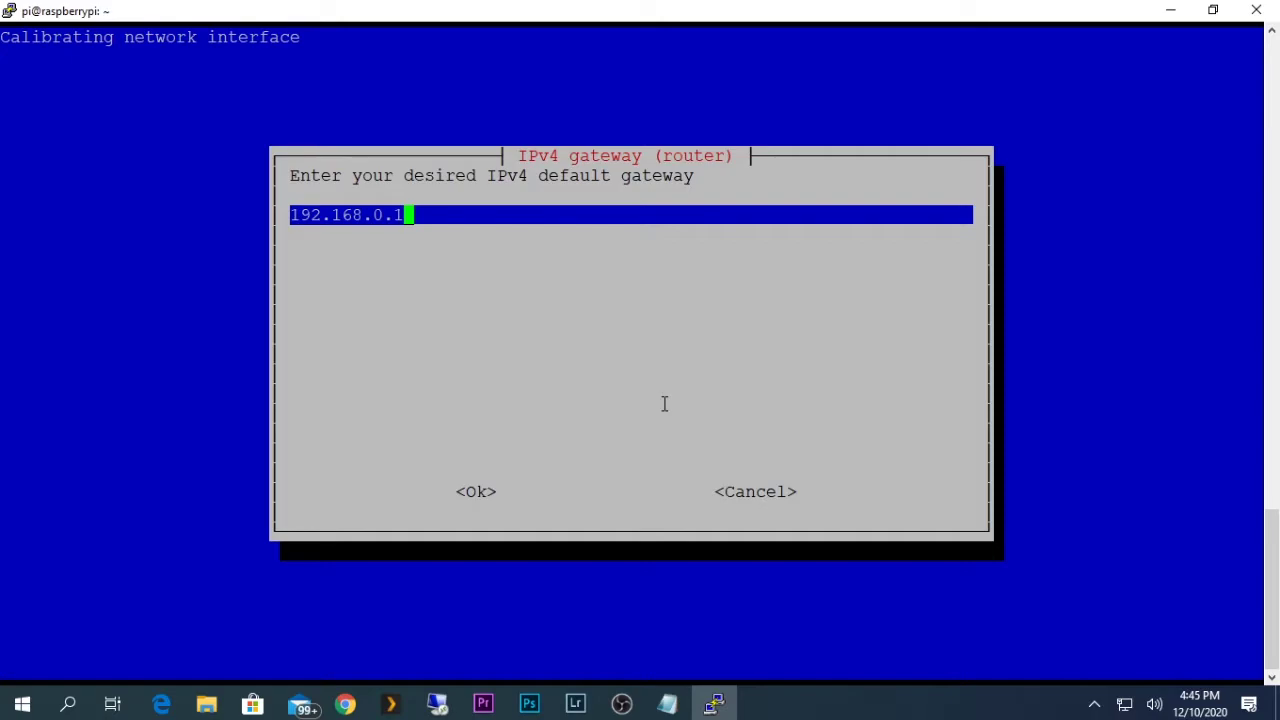
pyautogui.press('Return')
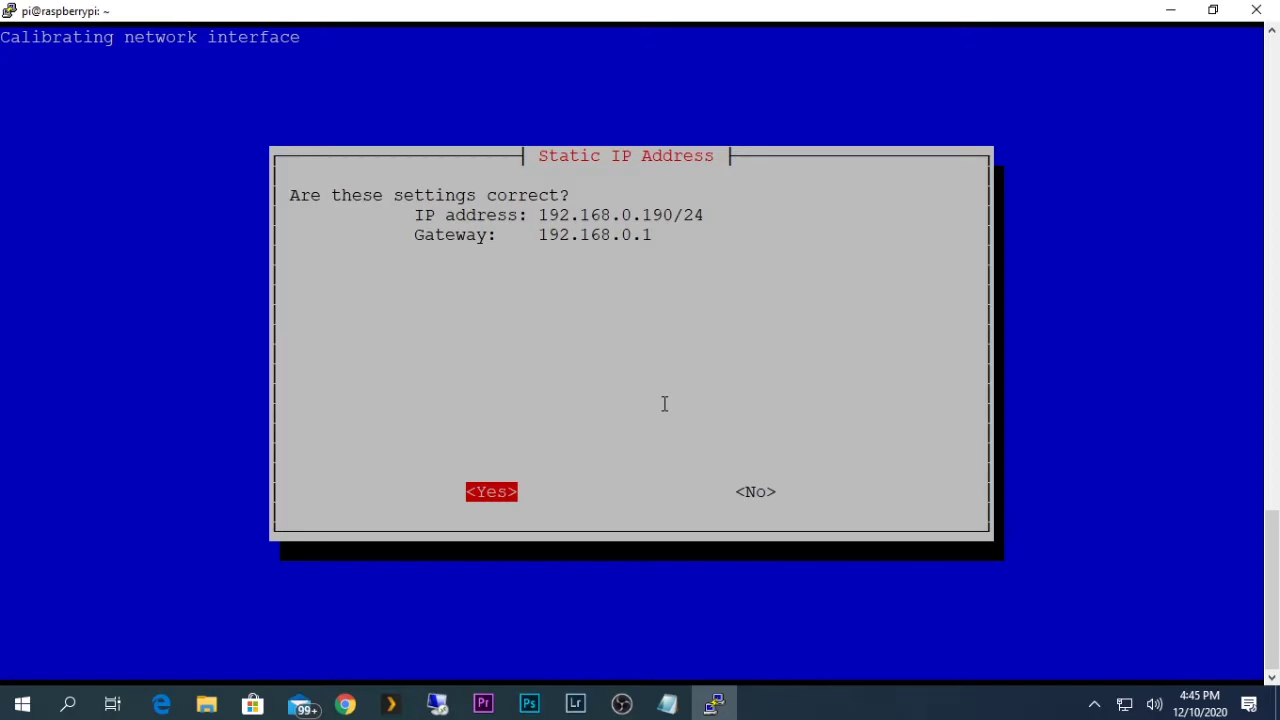
pyautogui.press('Return')
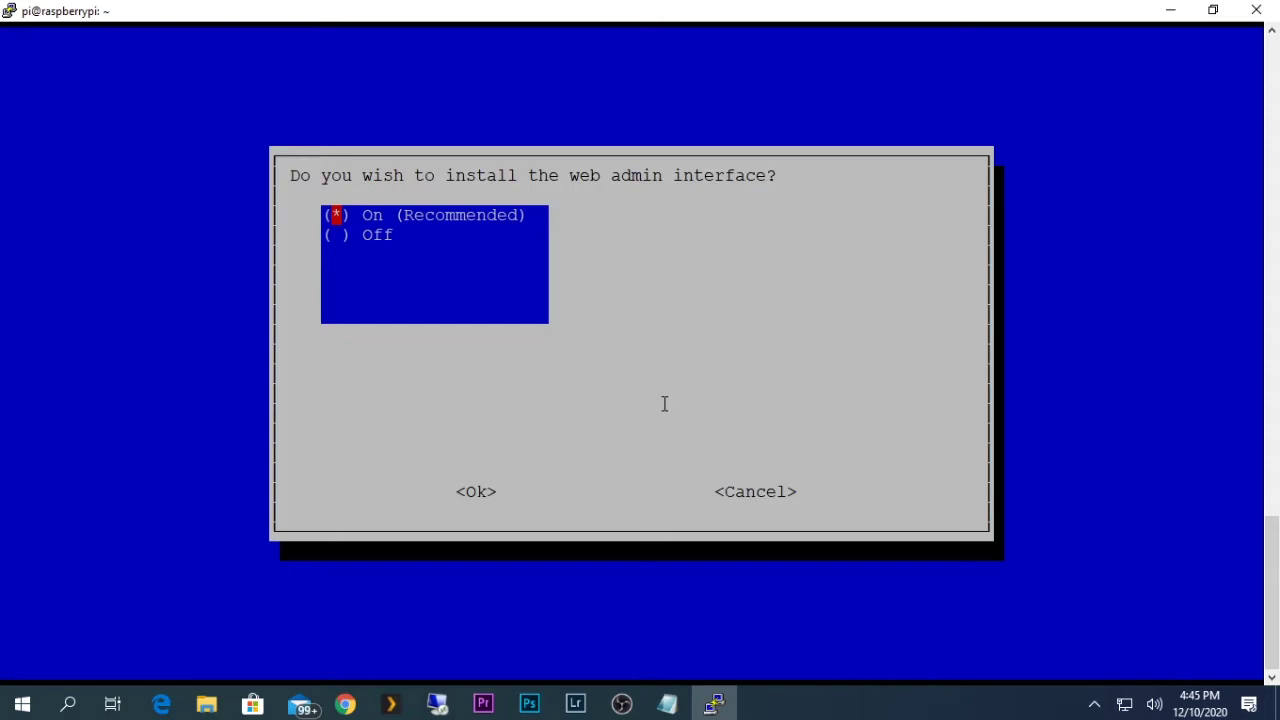
# Accept the web admin interface, lighttpd web server and query logging as On, with FTL privacy mode 0 Show everything.
pyautogui.press('Return')
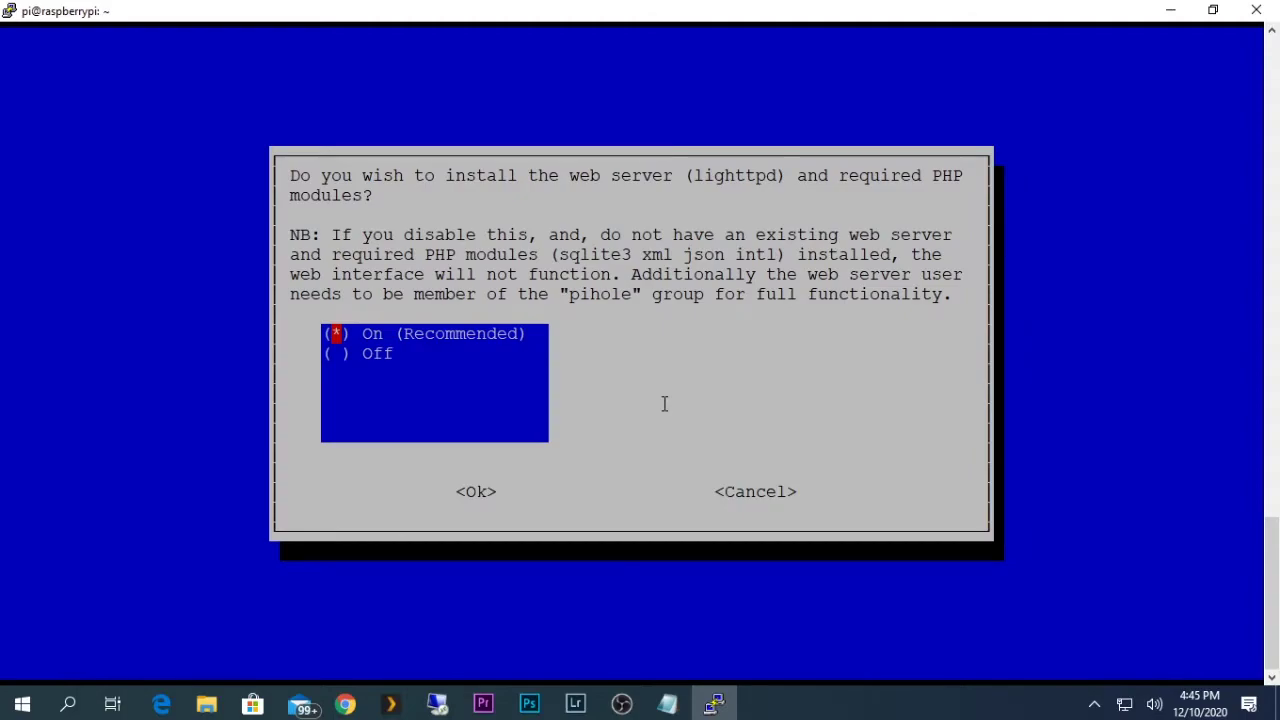
pyautogui.press('Return')
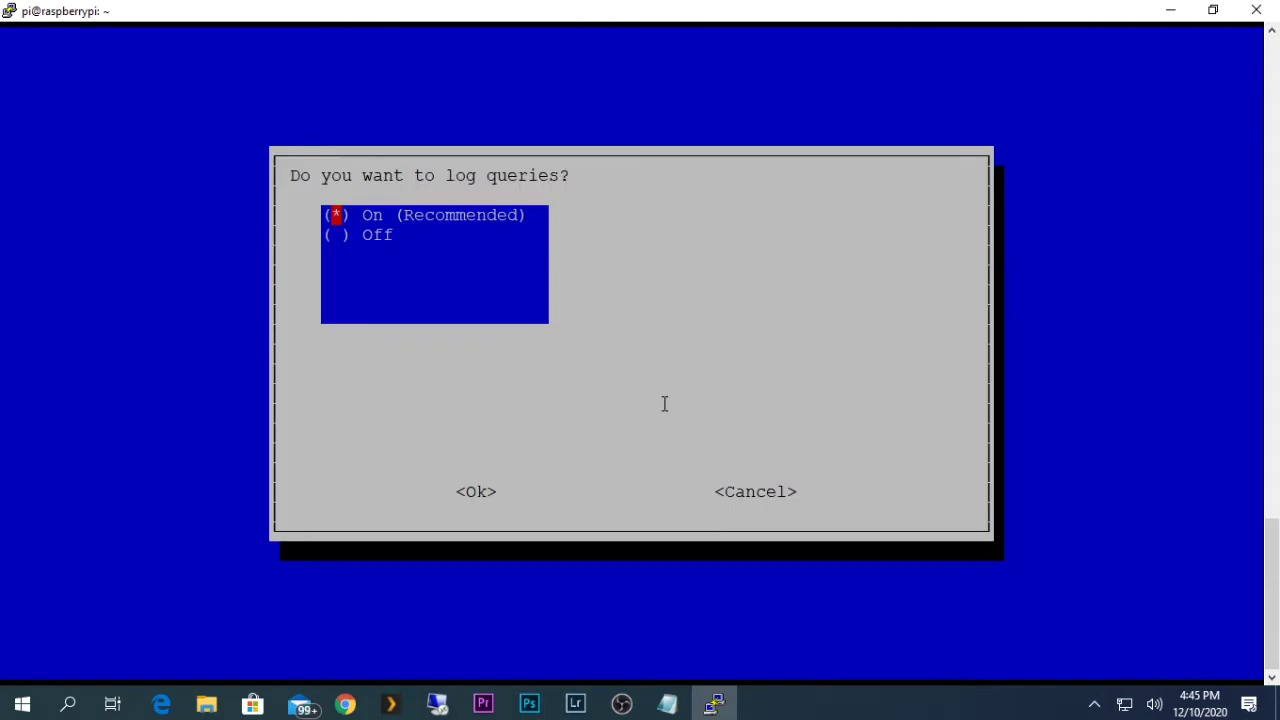
pyautogui.press('Return')
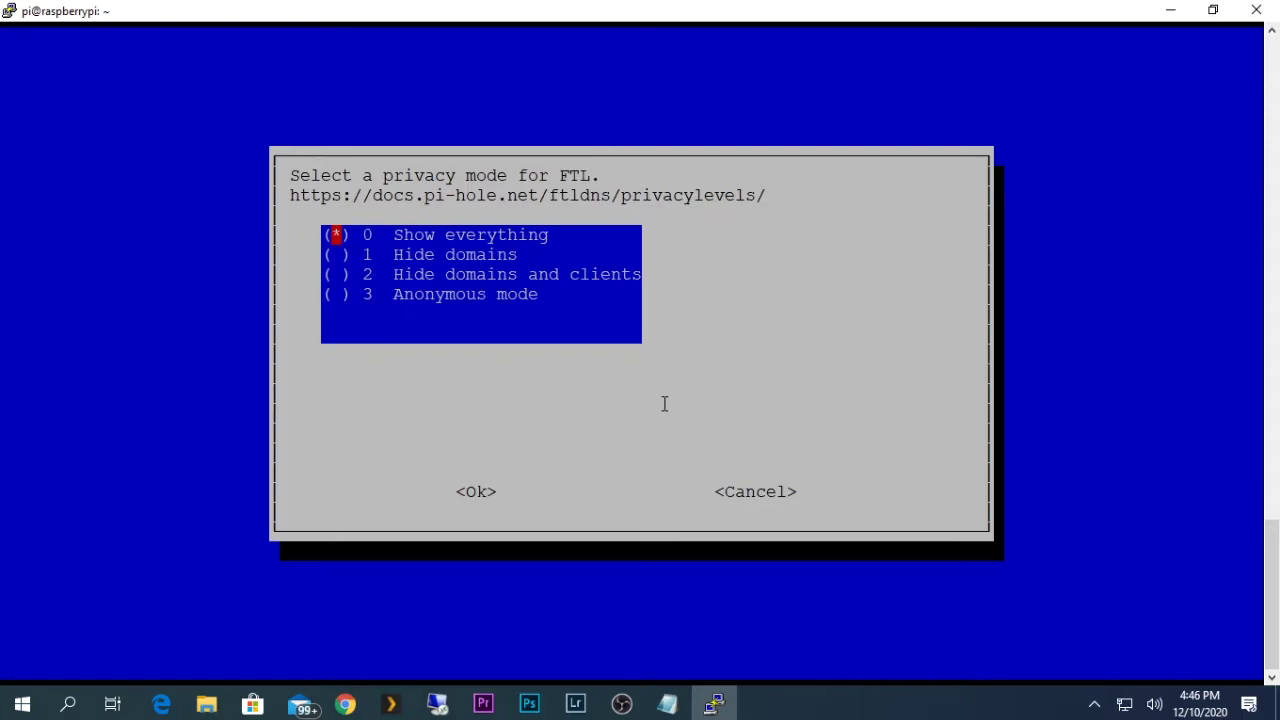
pyautogui.press('Return')
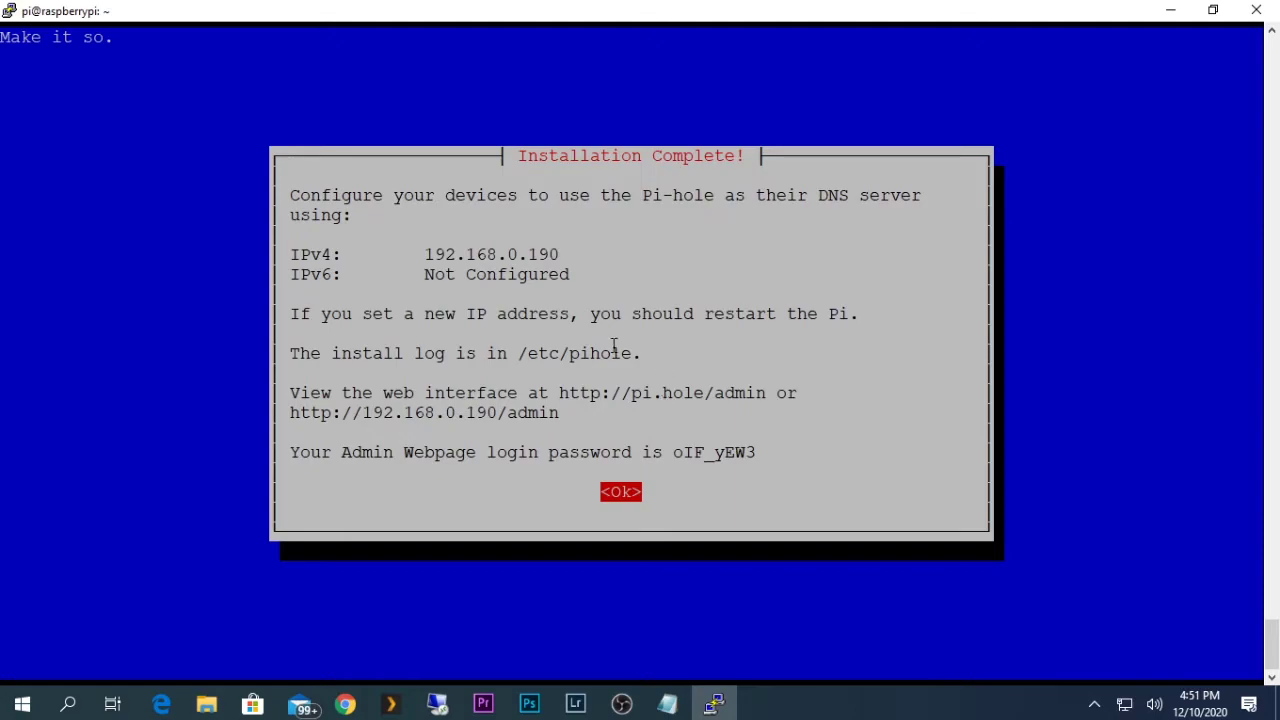
# Copy the admin webpage login password from the Installation Complete summary.
pyautogui.moveTo(431, 256); pyautogui.dragTo(522, 240)
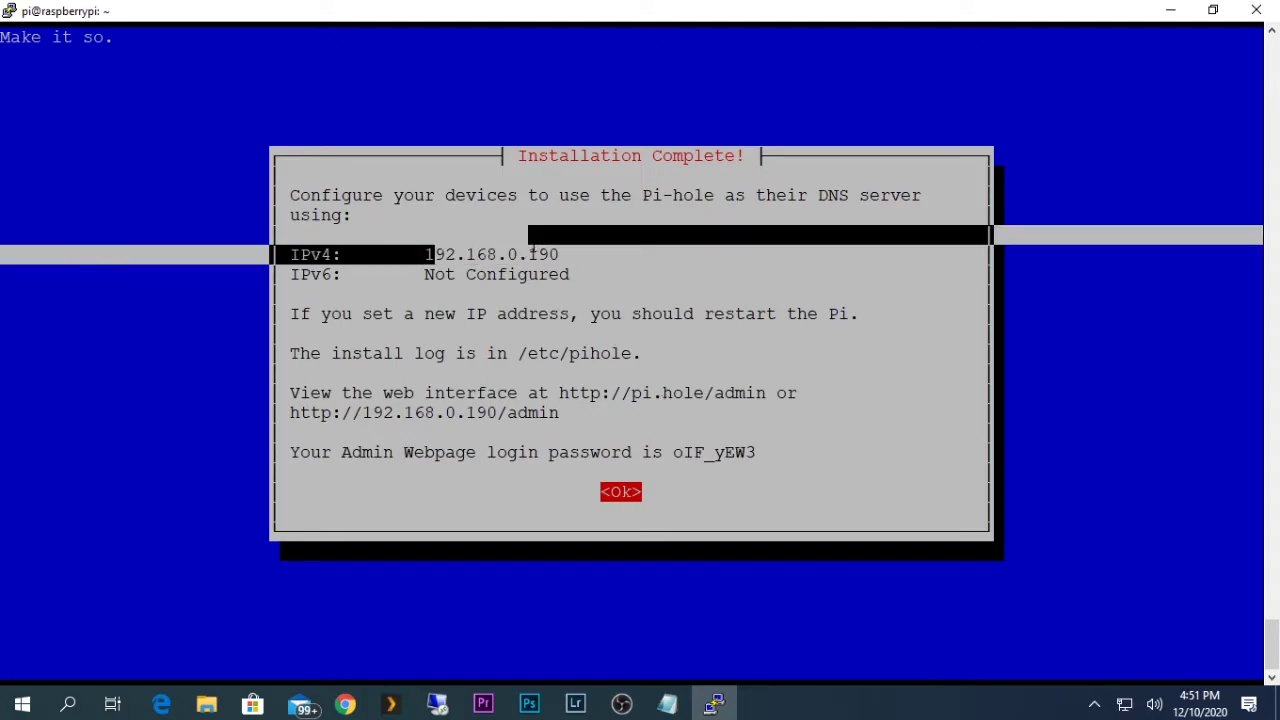
pyautogui.click(545, 256)
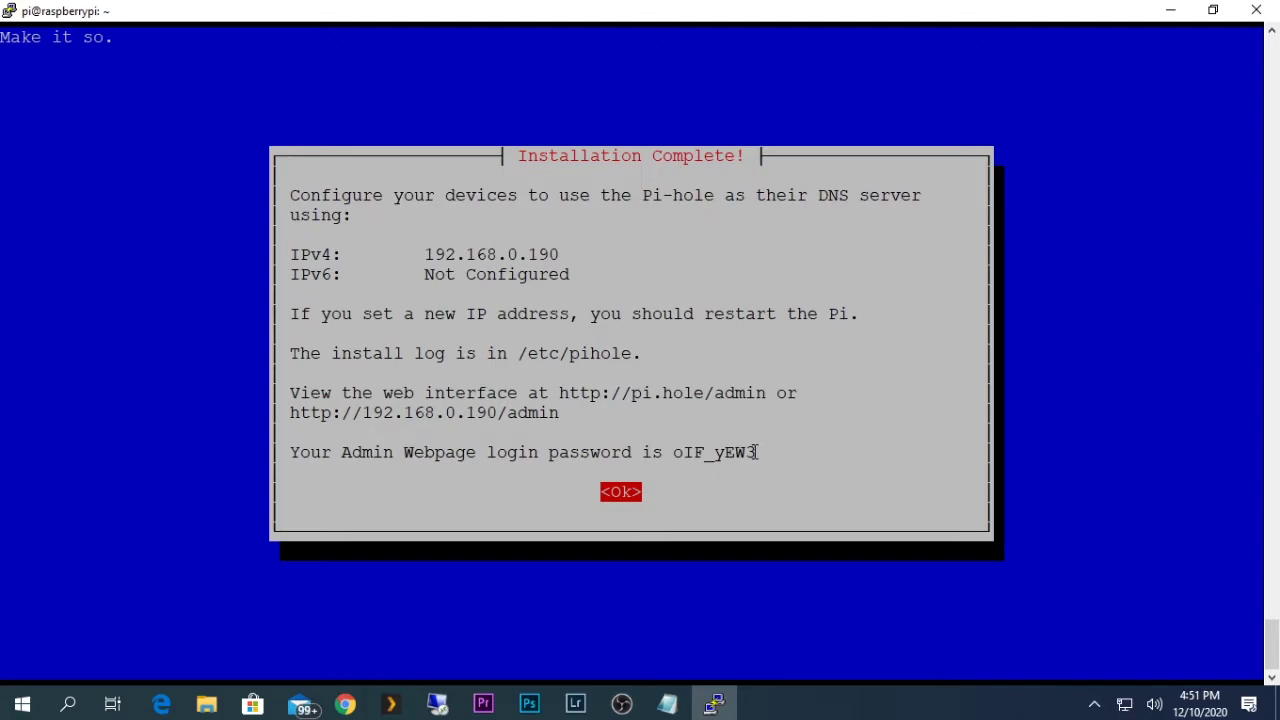
pyautogui.moveTo(757, 452); pyautogui.dragTo(673, 452)
pyautogui.hotkey('ctrl', 'c')
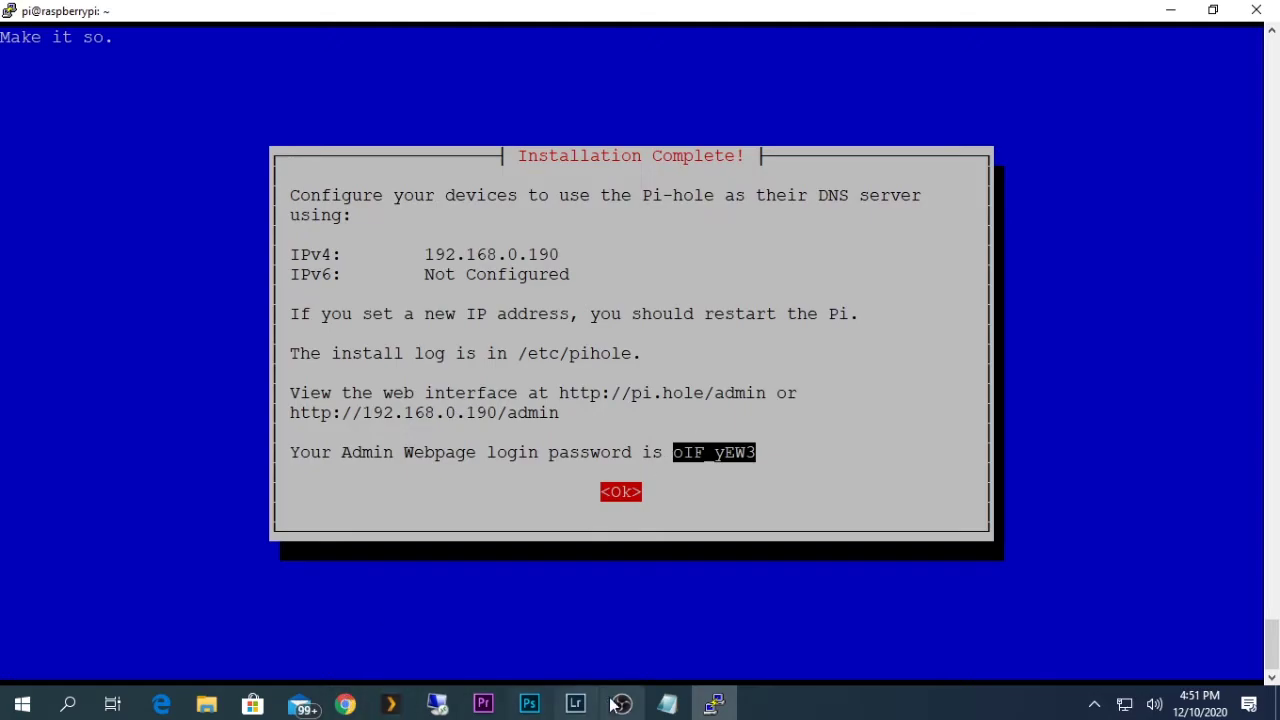
# Switch to Notepad, paste the admin webpage password on its own line below the Monitor entry, and minimize the note.
pyautogui.click(667, 704)
pyautogui.rightClick(442, 410)
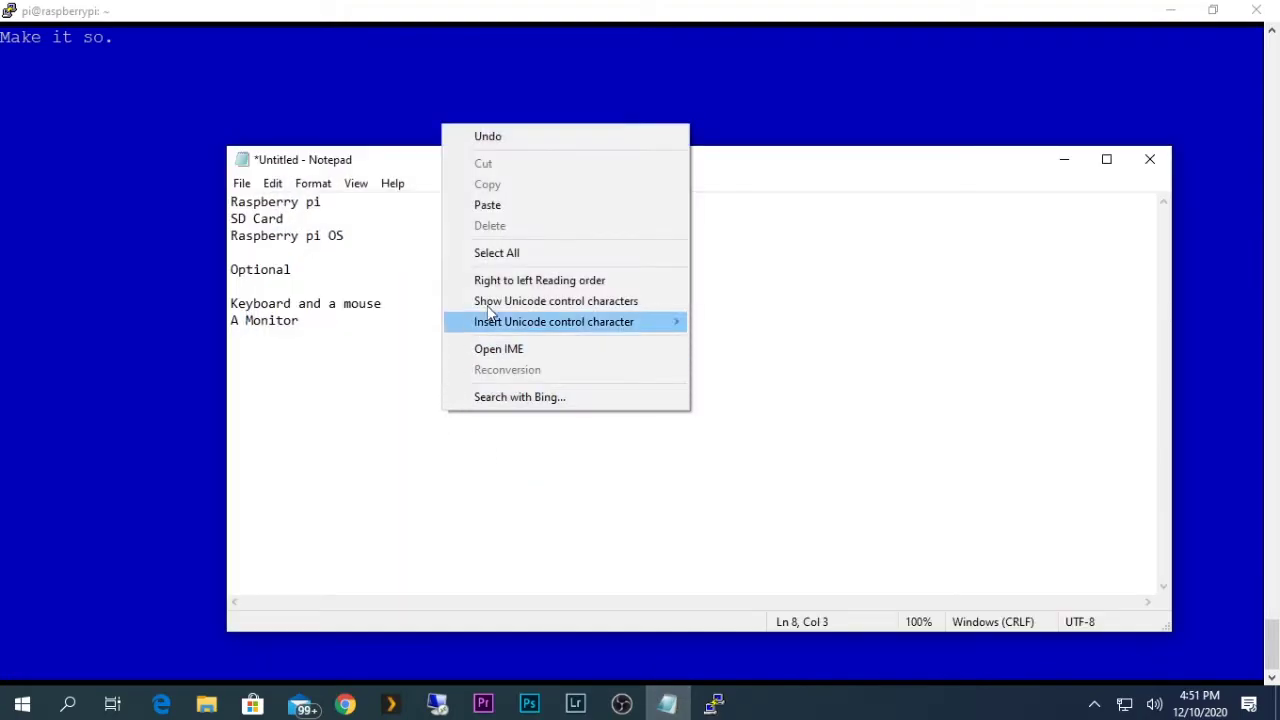
pyautogui.click(517, 205)
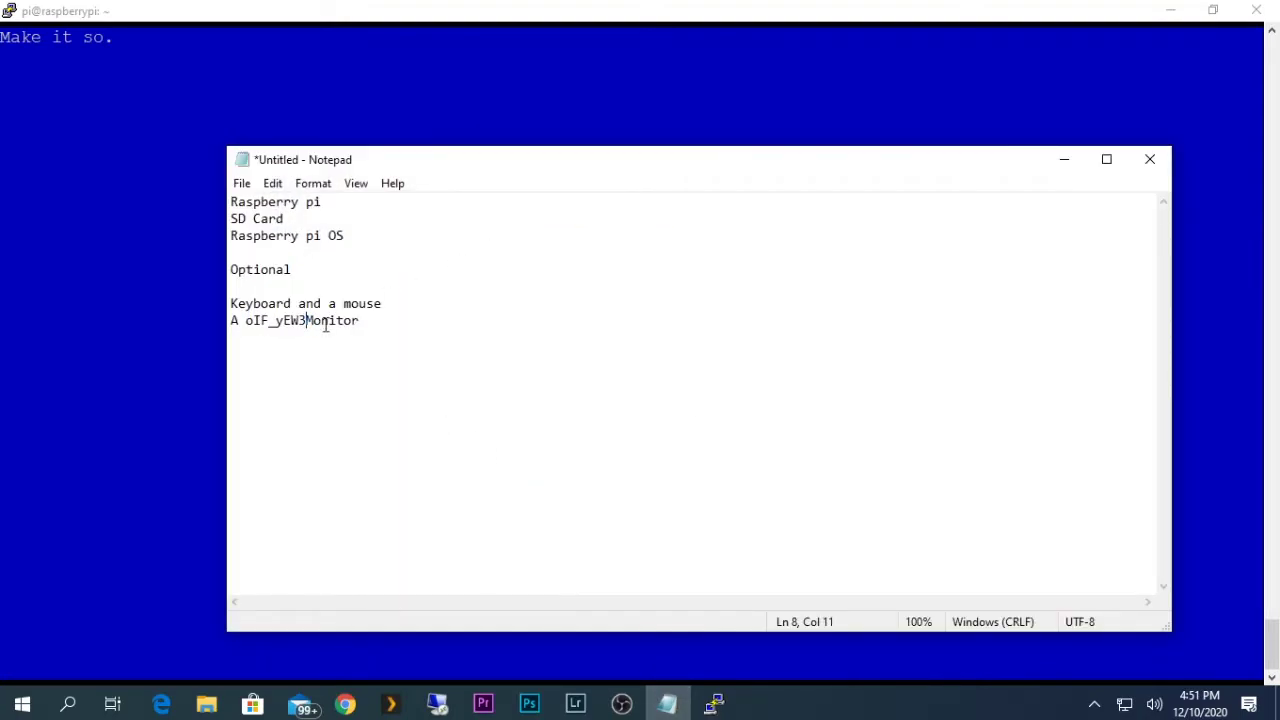
pyautogui.hotkey('shift', 'Home')
pyautogui.press('BackSpace')
pyautogui.press('End')
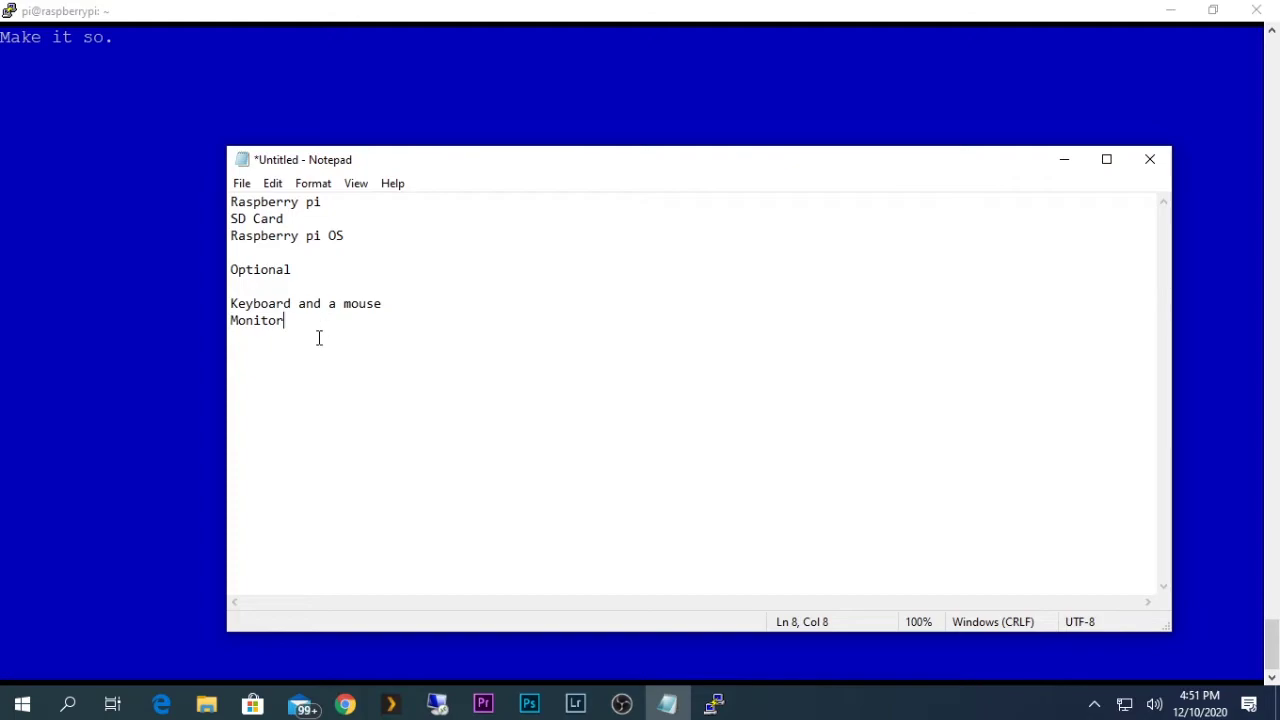
pyautogui.press('Return')
pyautogui.press('Return')
pyautogui.rightClick(317, 338)
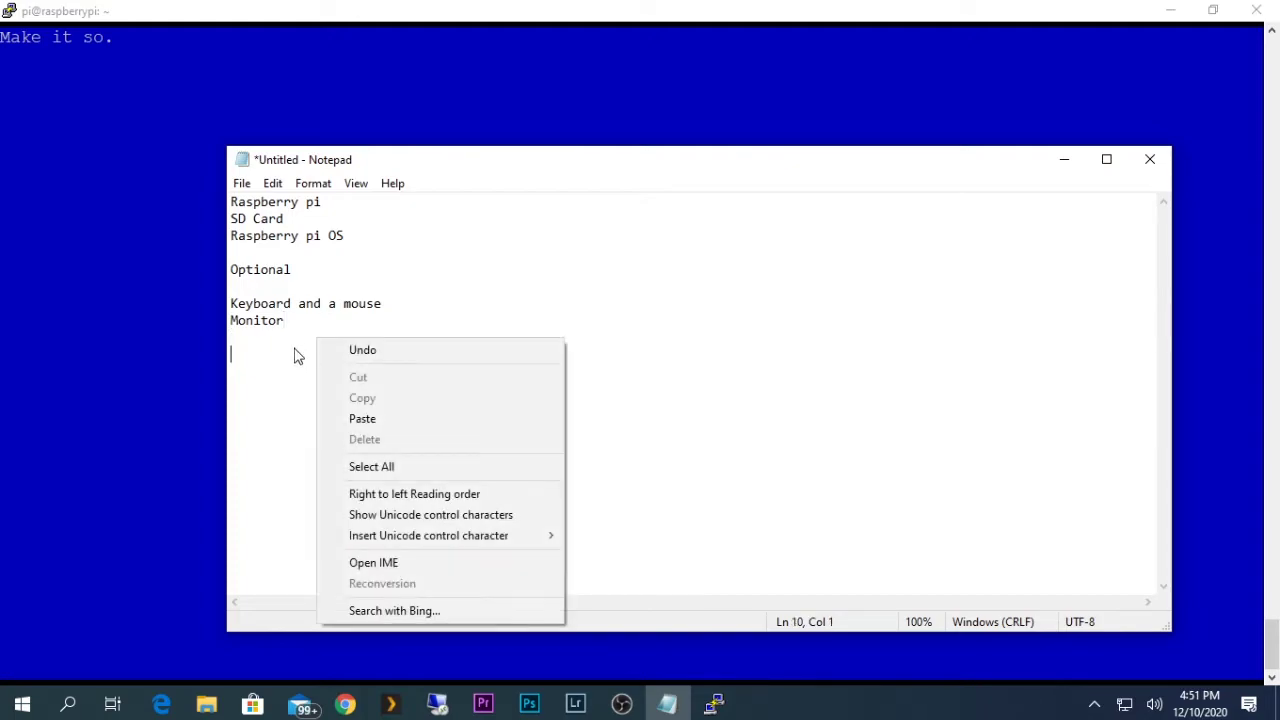
pyautogui.click(362, 419)
pyautogui.click(1078, 156)
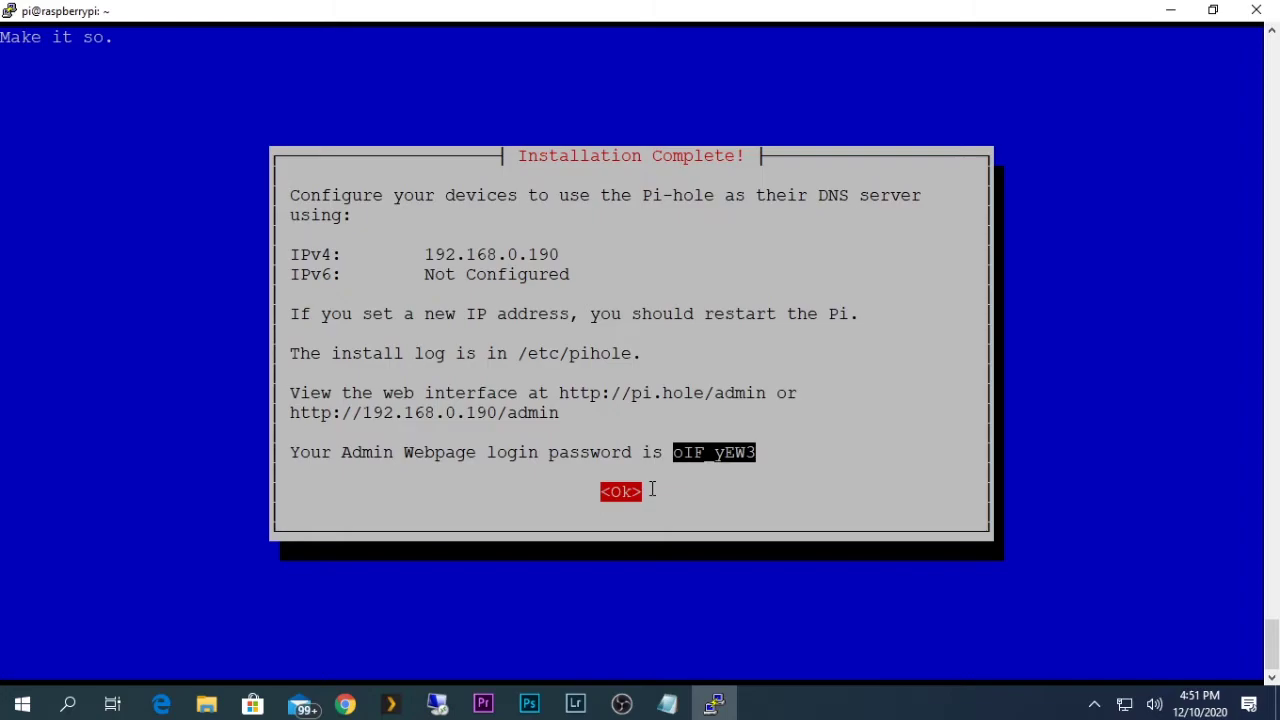
# Close the installer's completion summary and restart the Raspberry Pi with sudo reboot, dismissing the PuTTY connection error.
pyautogui.press('Return')
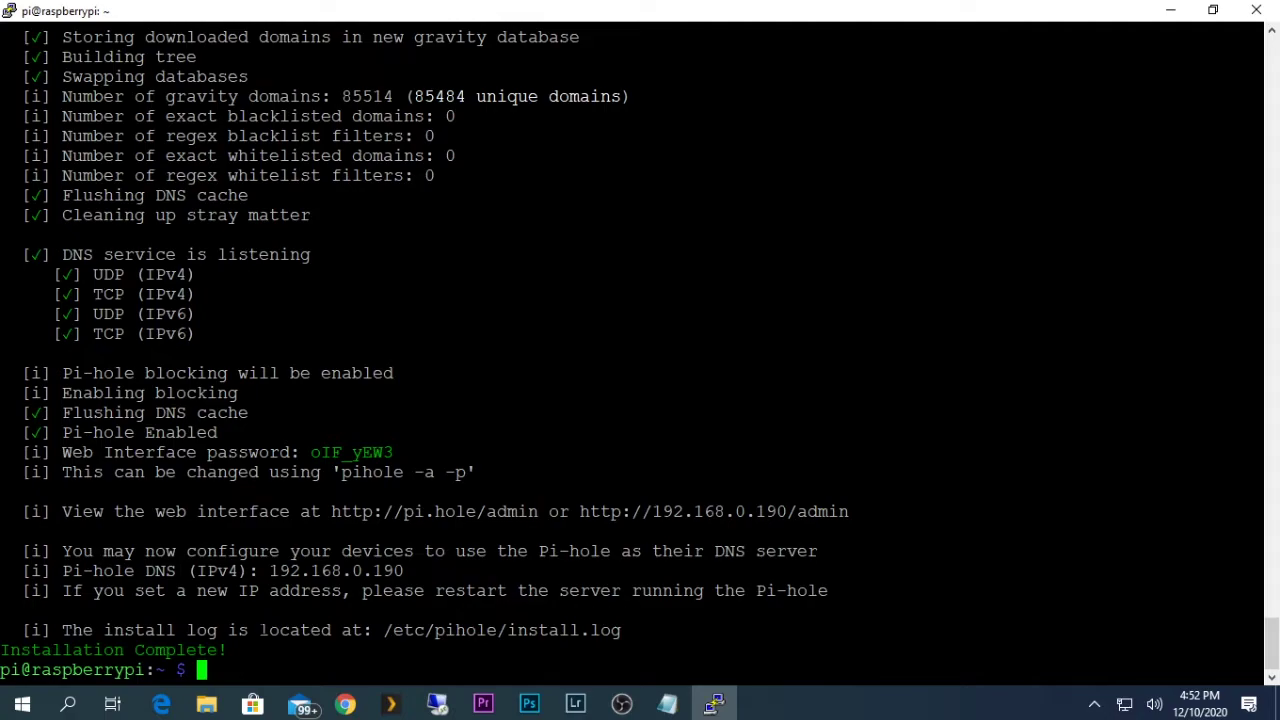
pyautogui.write('re')
pyautogui.press('BackSpace')
pyautogui.press('BackSpace')
pyautogui.write('sudo rebbot')
pyautogui.press('Return')
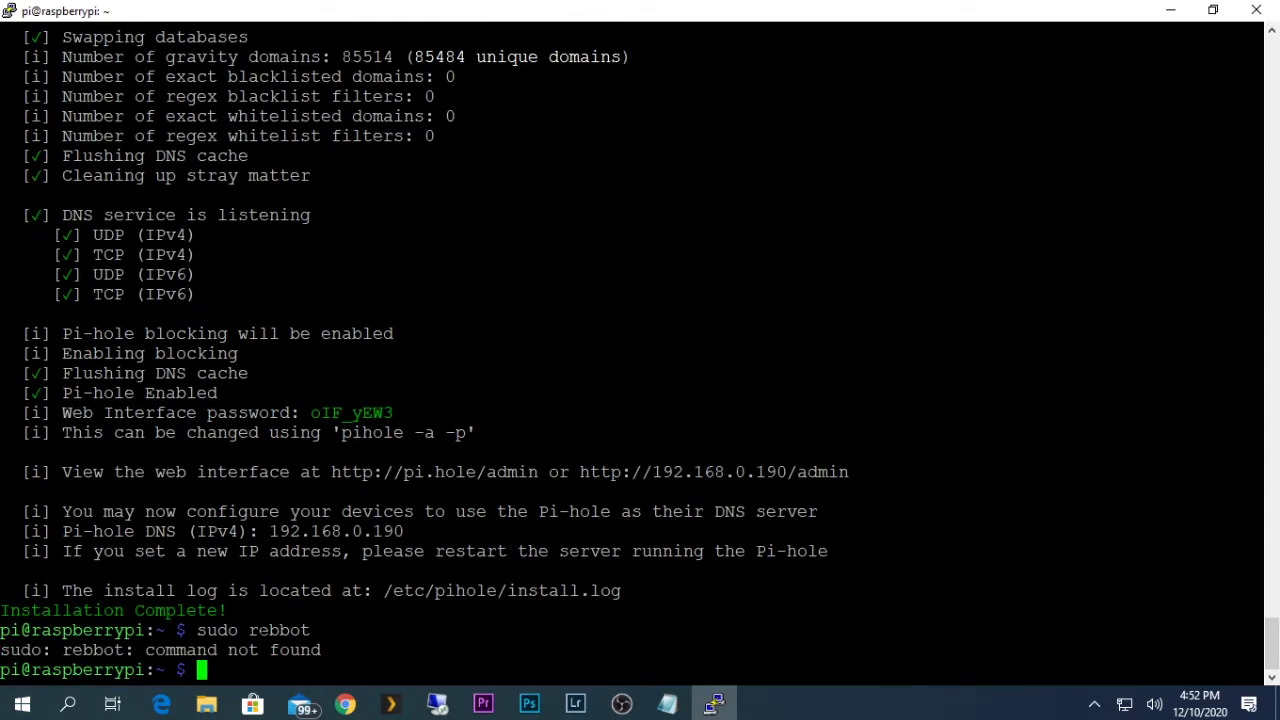
pyautogui.press('Up')
pyautogui.press('Left')
pyautogui.press('Left')
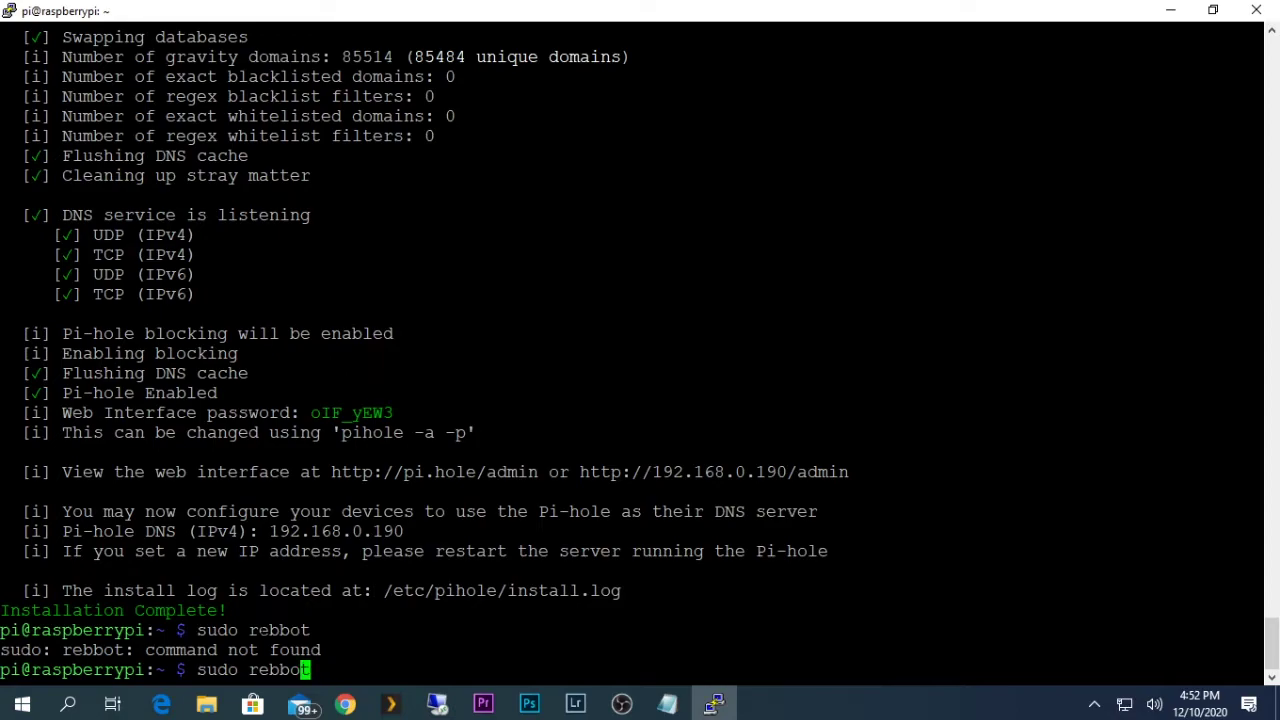
pyautogui.press('BackSpace')
pyautogui.write('o')
pyautogui.press('Return')
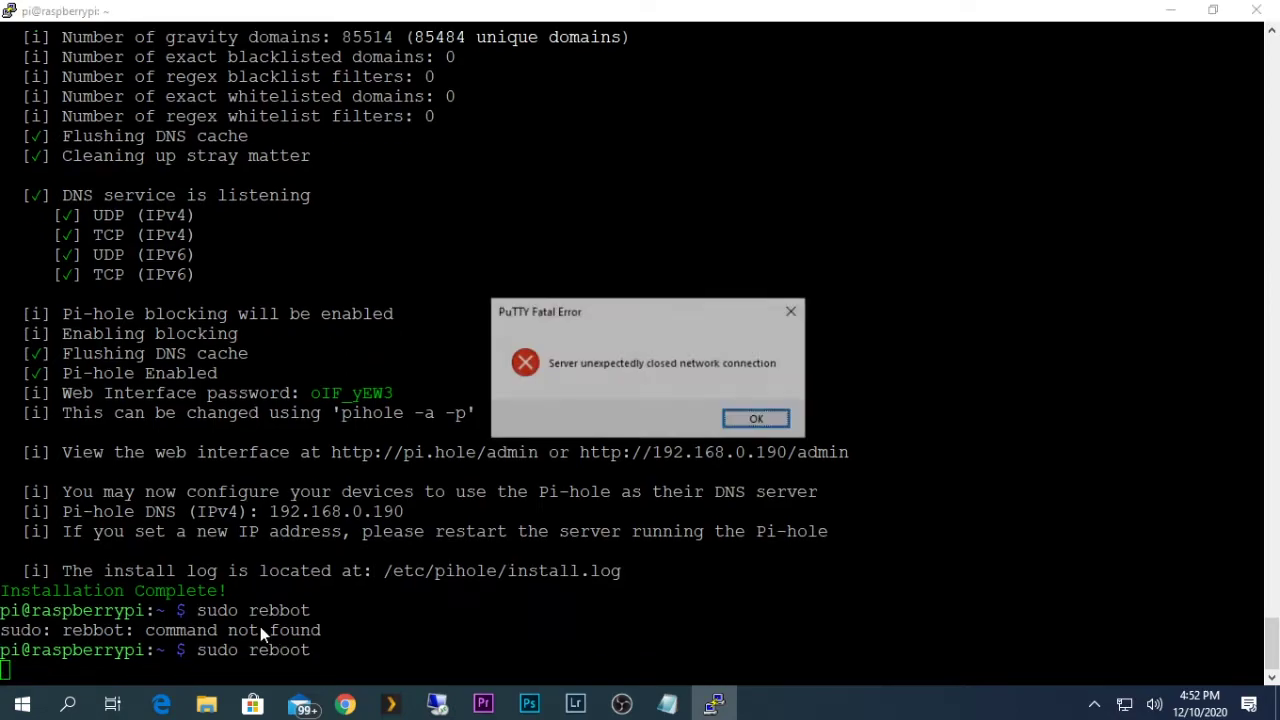
pyautogui.click(766, 423)
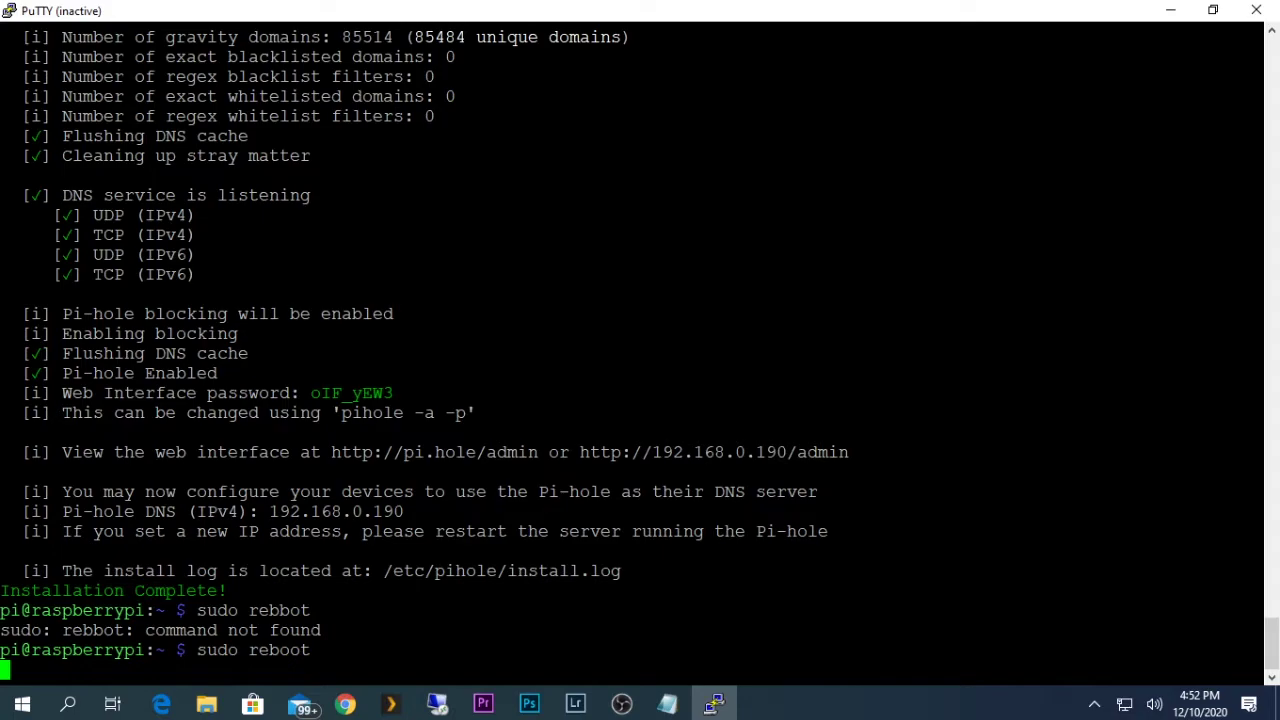
# Switch to Chrome and open the Pi-hole address 192.168.0.190 in a new browser tab.
pyautogui.click(345, 705)
pyautogui.click(565, 15)
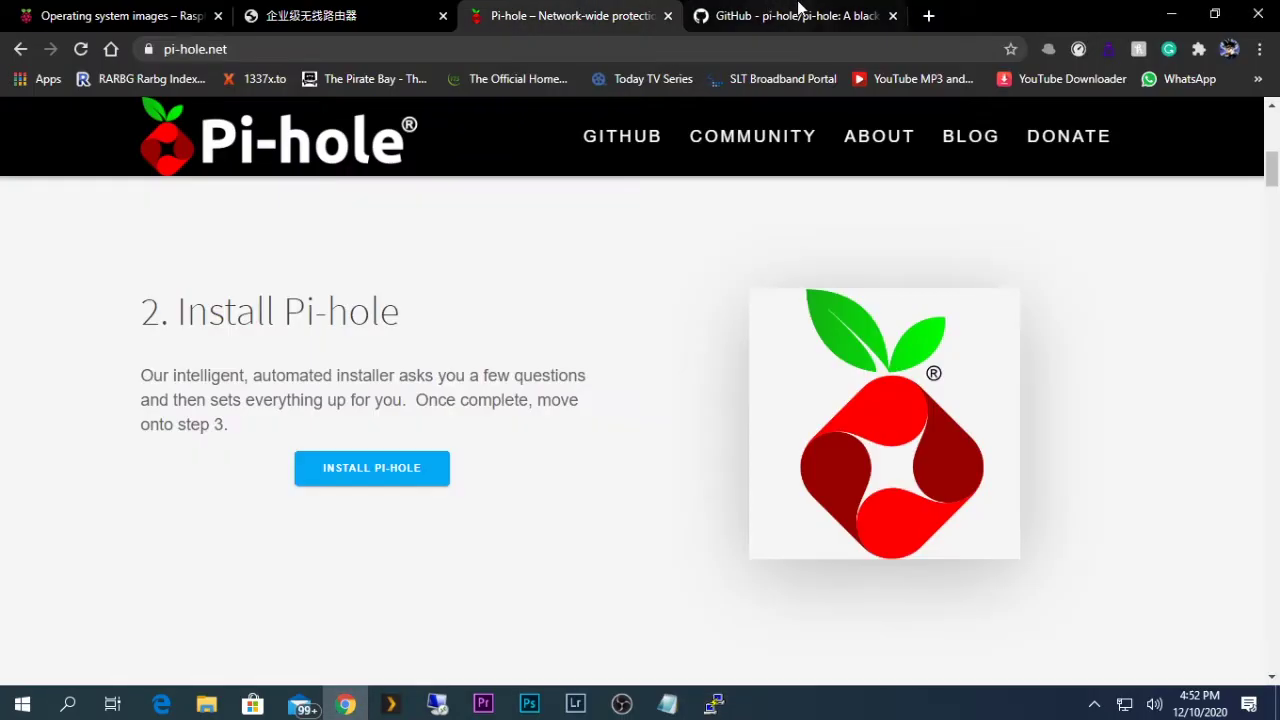
pyautogui.click(928, 15)
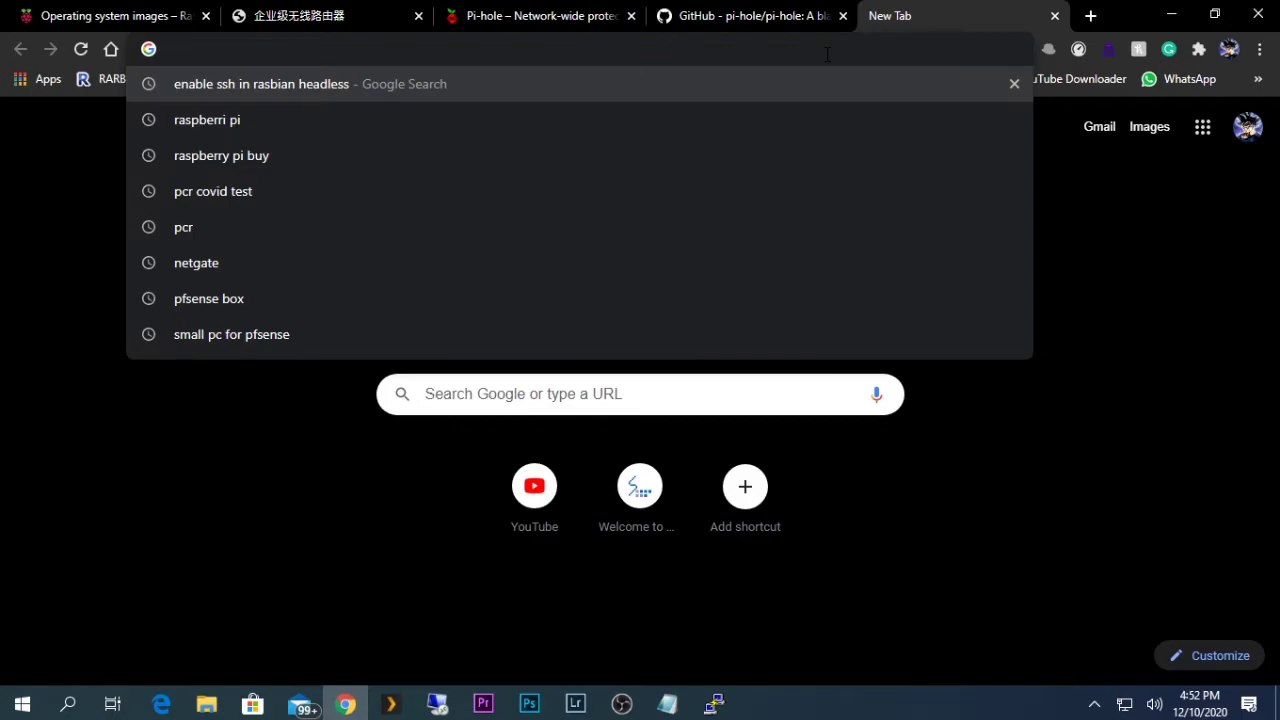
pyautogui.write('192.168.0.')
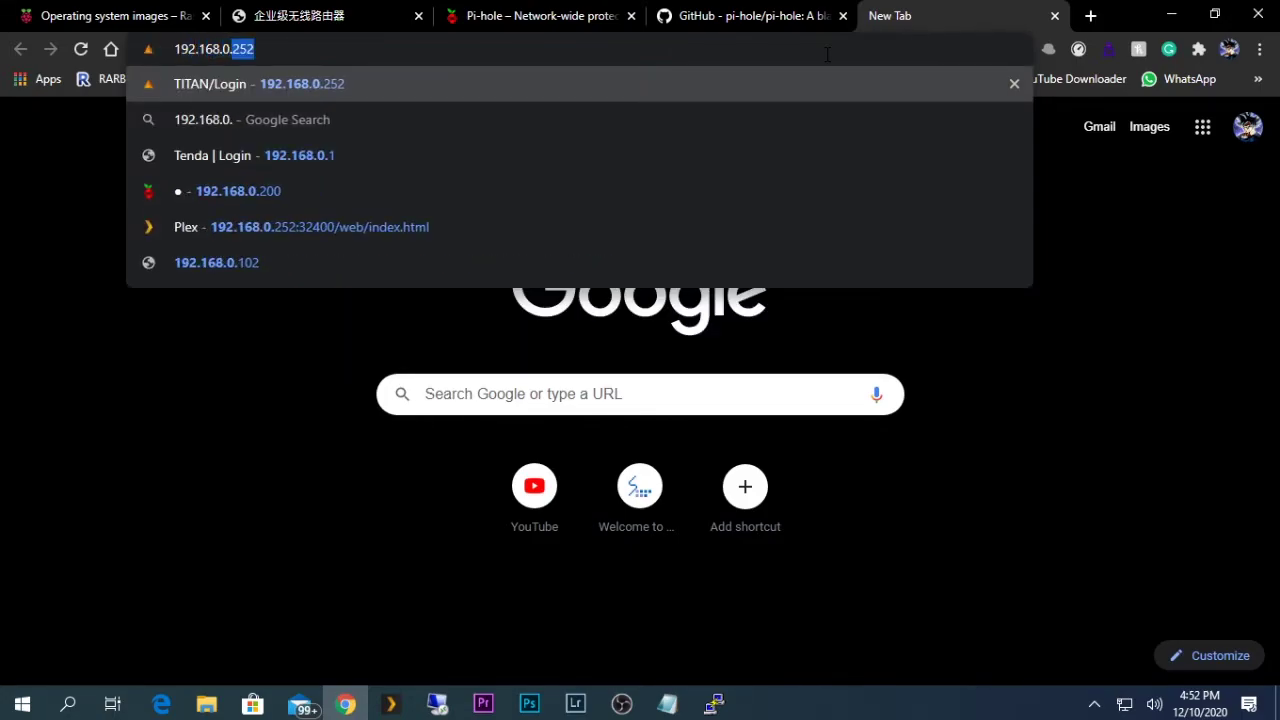
pyautogui.write('190')
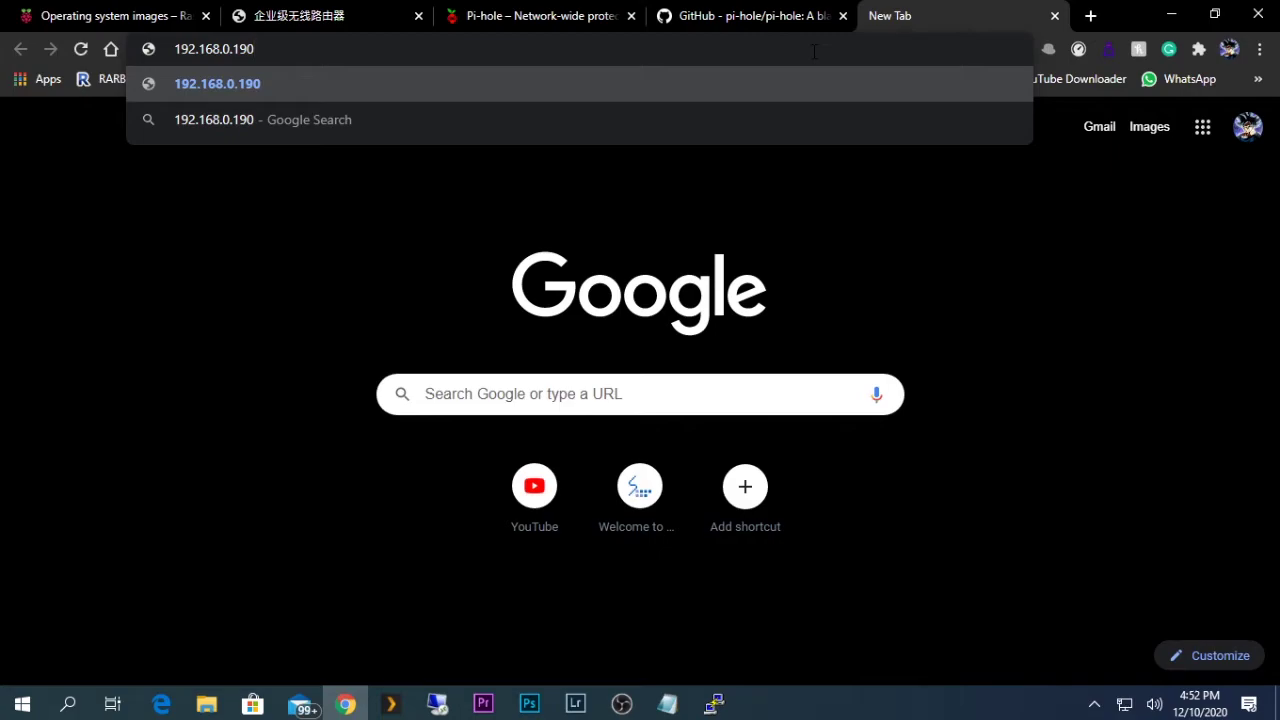
pyautogui.press('Return')
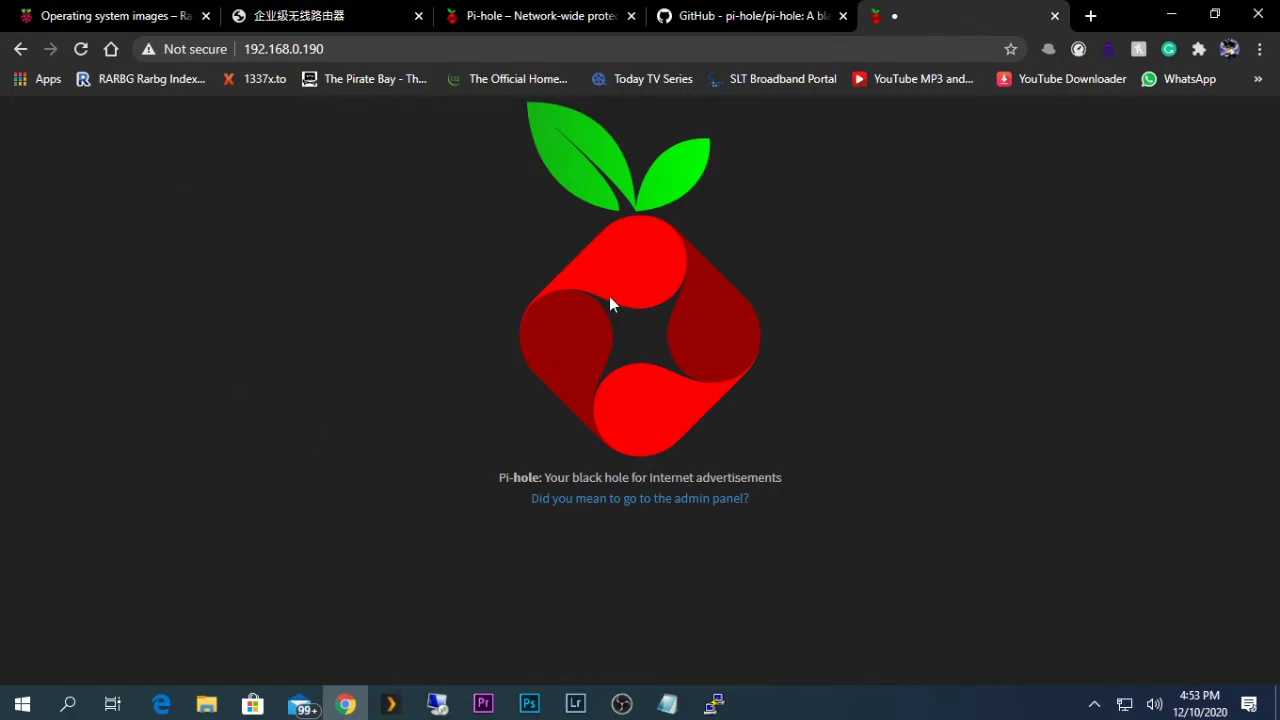
# Go to the Pi-hole admin panel and open its login page.
pyautogui.click(591, 503)
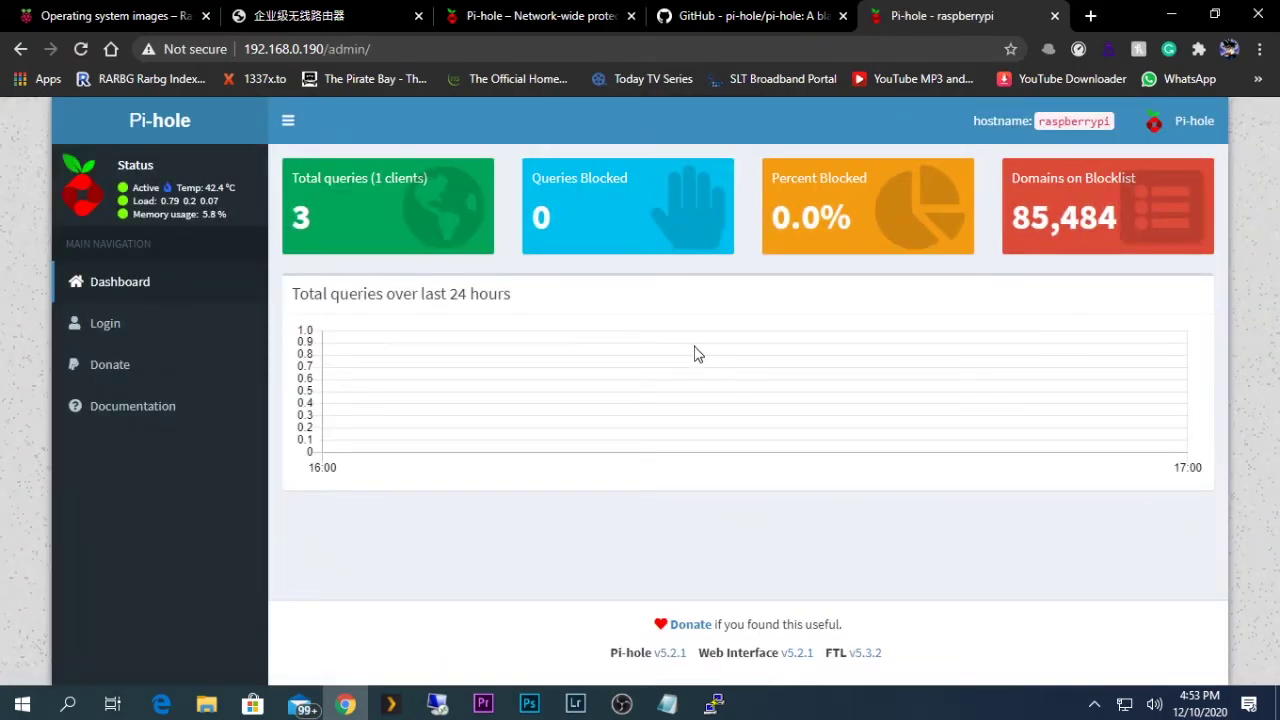
pyautogui.click(155, 336)
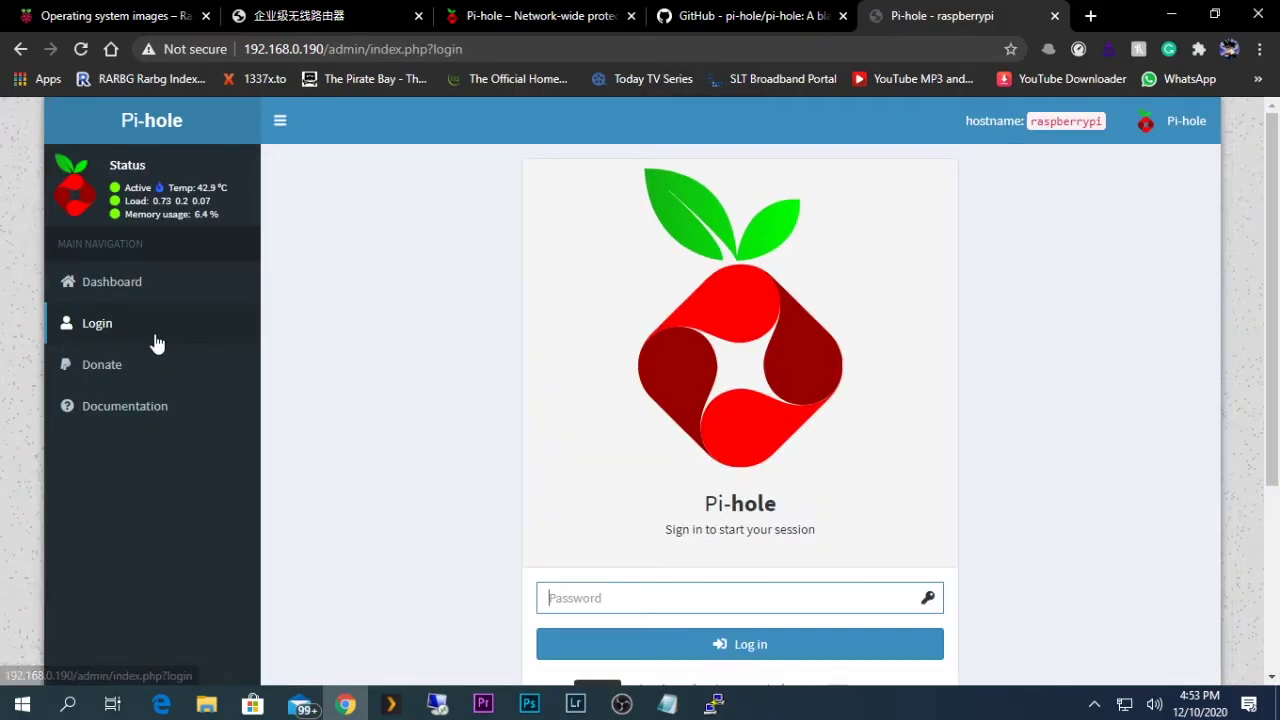
pyautogui.scroll(-1, 511, 549)
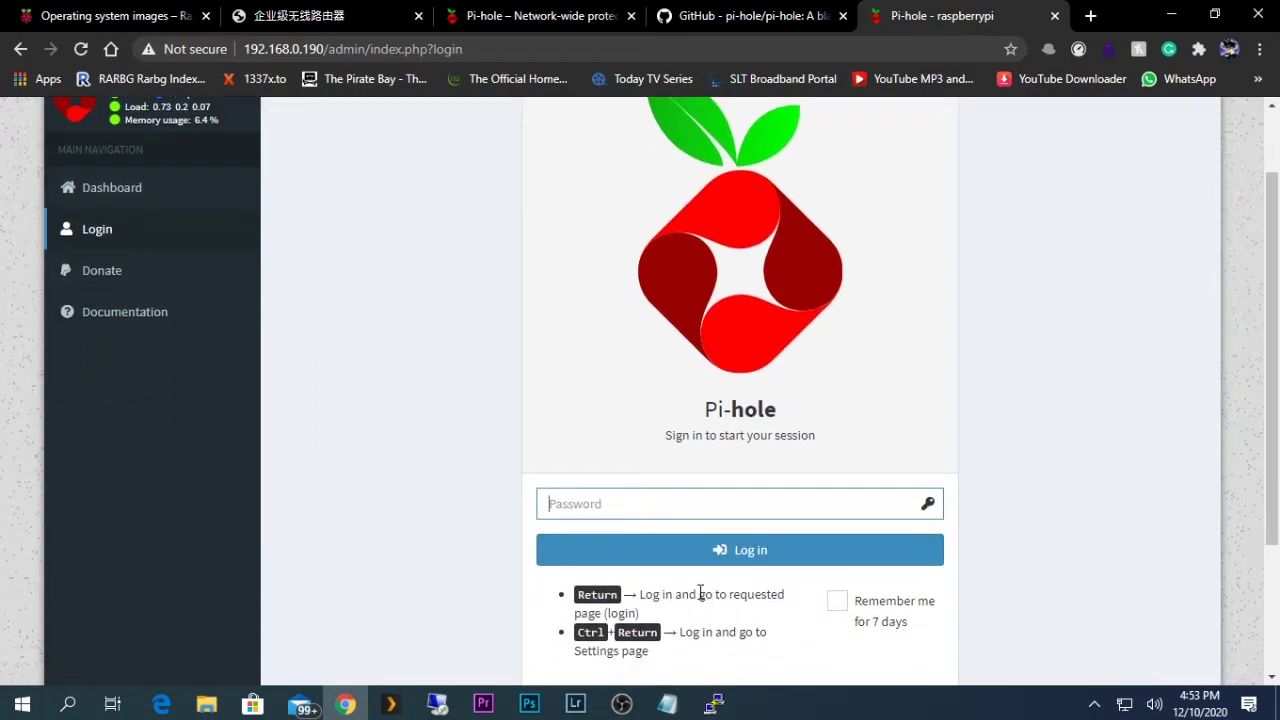
pyautogui.moveTo(668, 706)
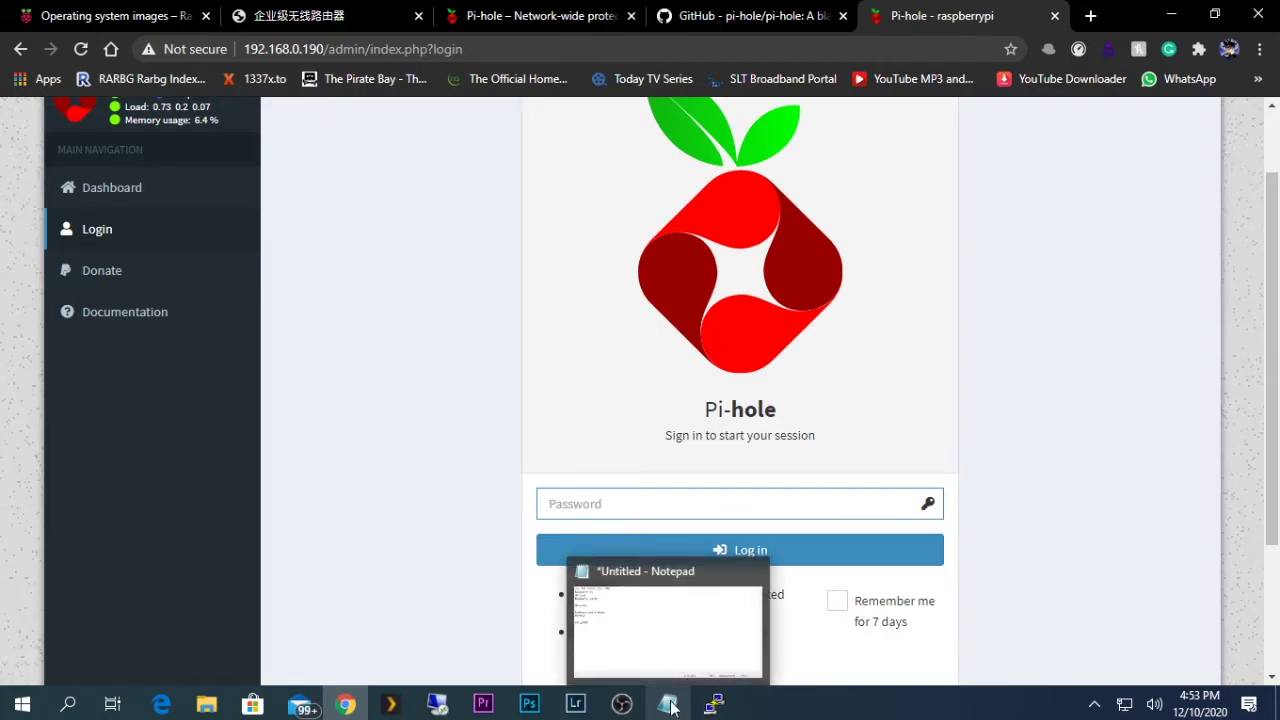
# Expand the Forgot password section and copy the sudo pihole -a -p command.
pyautogui.scroll(-1, 972, 464)
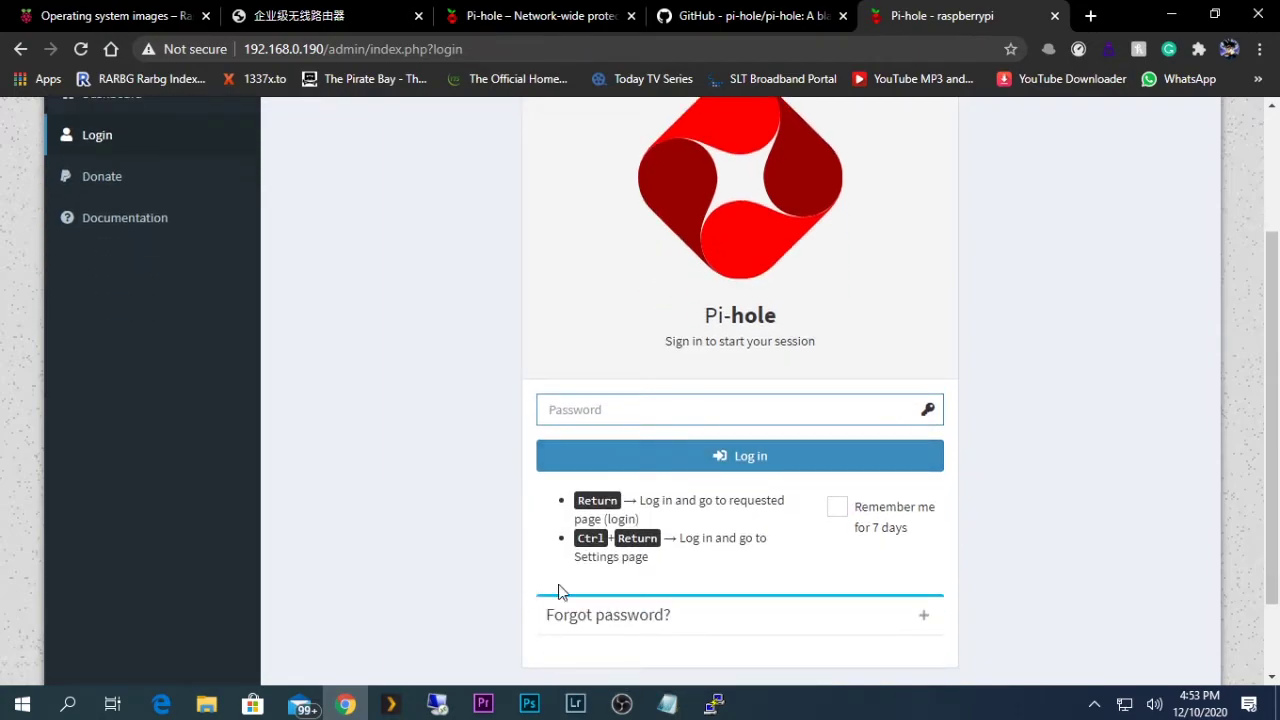
pyautogui.click(924, 615)
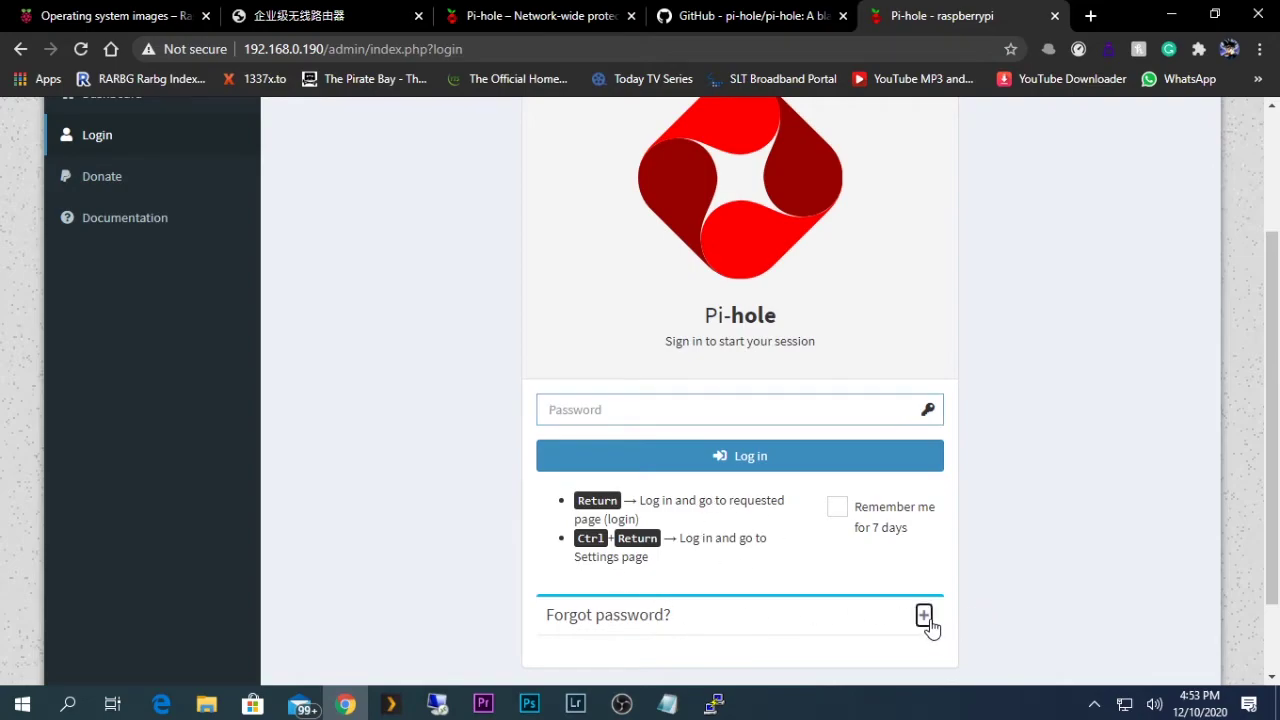
pyautogui.scroll(-2, 700, 560)
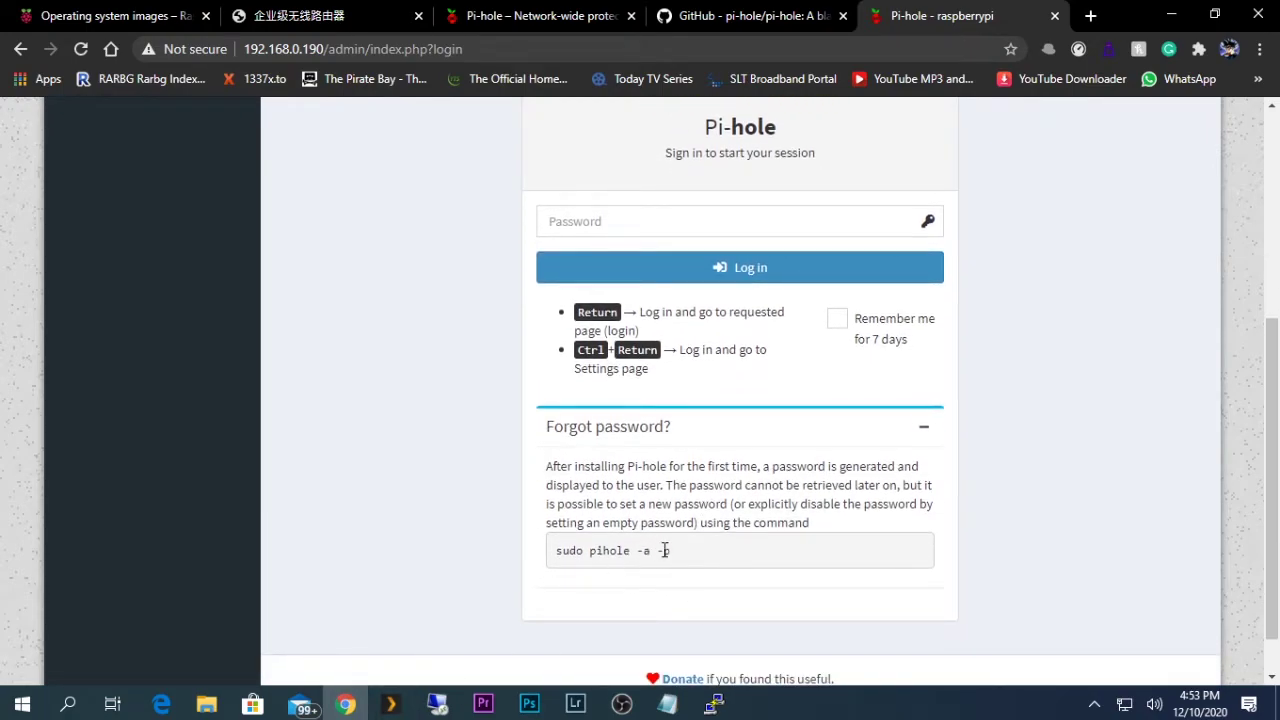
pyautogui.moveTo(670, 558); pyautogui.dragTo(556, 553)
pyautogui.rightClick(558, 555)
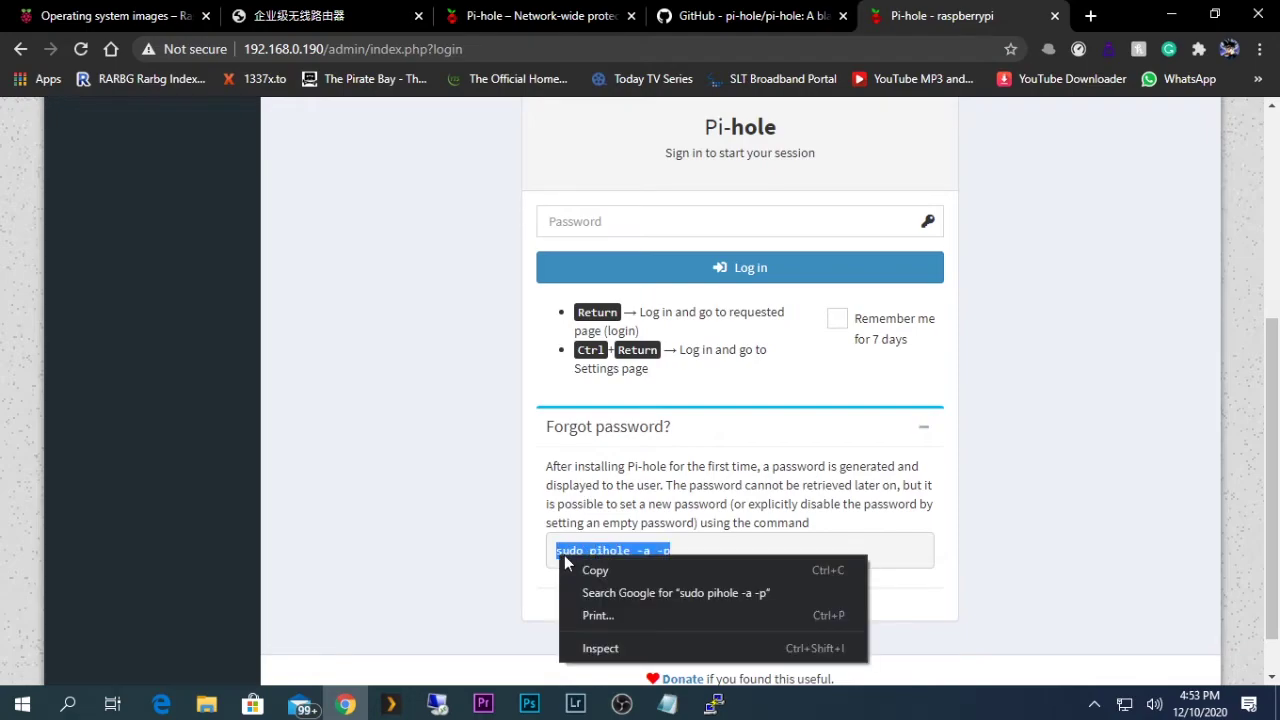
pyautogui.click(590, 570)
# Switch to Notepad, paste the sudo pihole -a -p command below the saved password with a blank line between, and minimize the note.
pyautogui.click(667, 704)
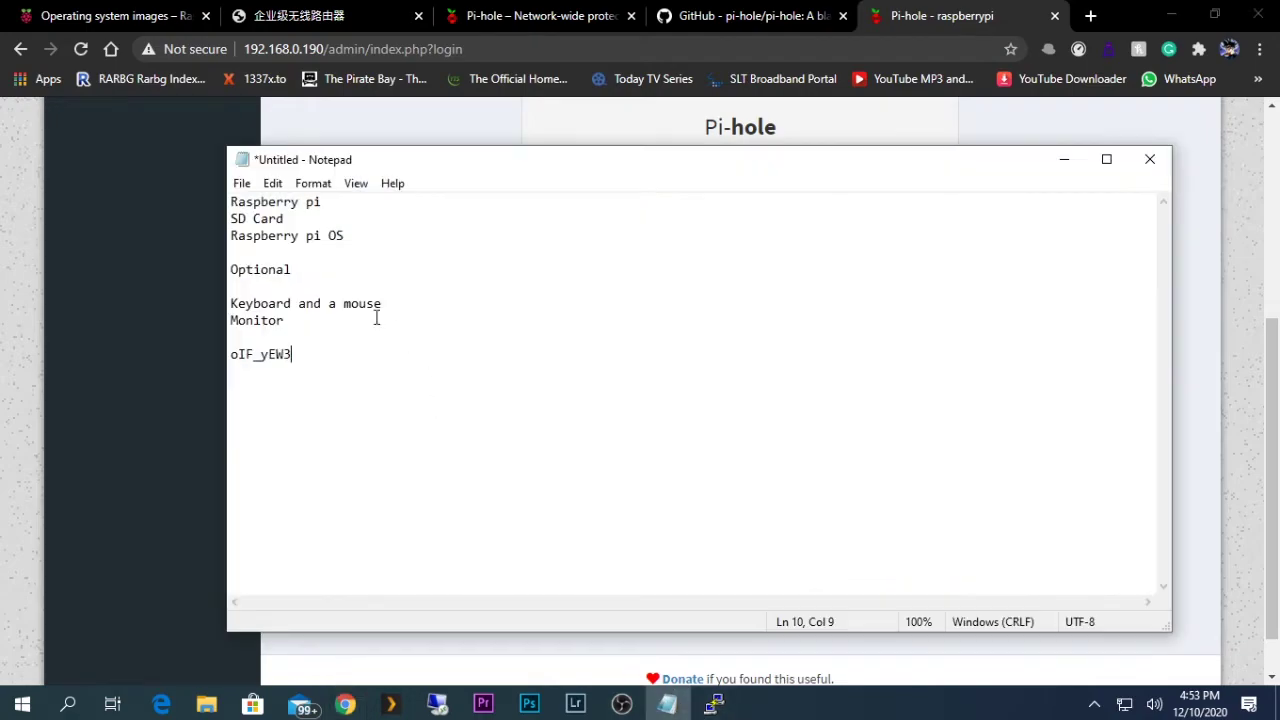
pyautogui.press('Return')
pyautogui.press('Return')
pyautogui.hotkey('ctrl', 'v')
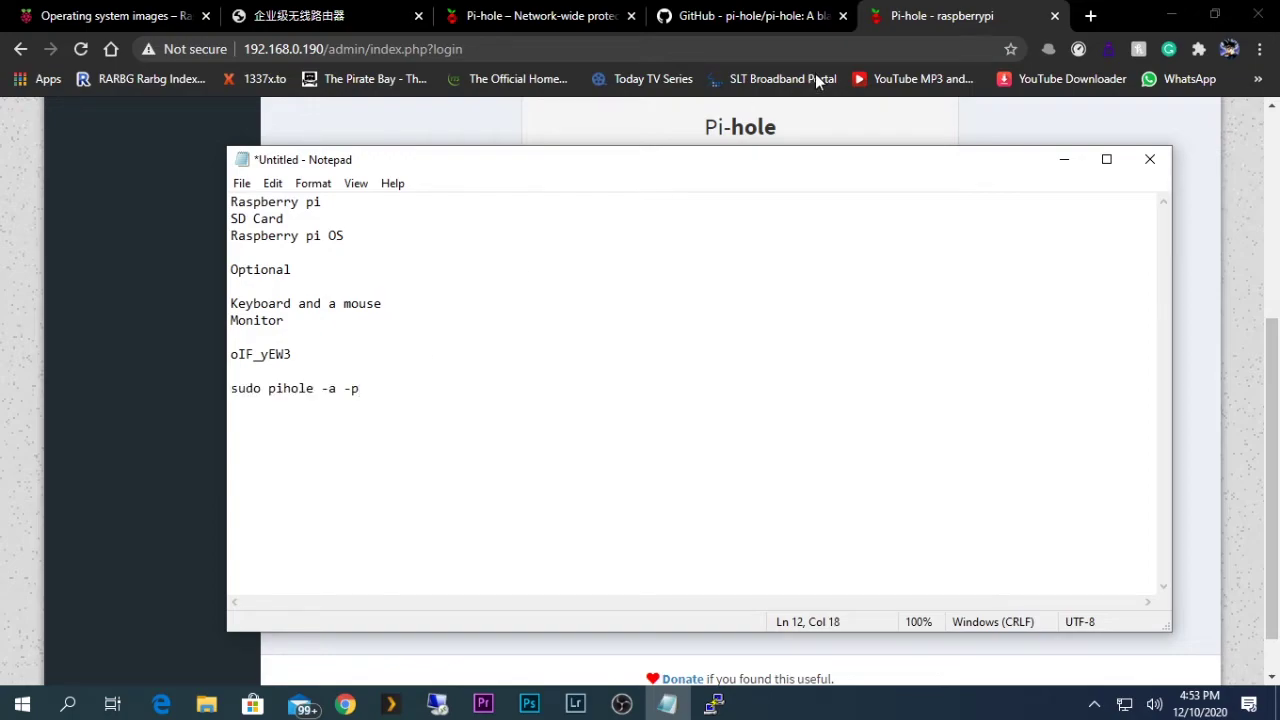
pyautogui.click(1064, 159)
# Copy the saved Pi-hole admin password from the Notepad note and minimize the note again.
pyautogui.click(666, 705)
pyautogui.moveTo(302, 355); pyautogui.dragTo(211, 353)
pyautogui.rightClick(270, 362)
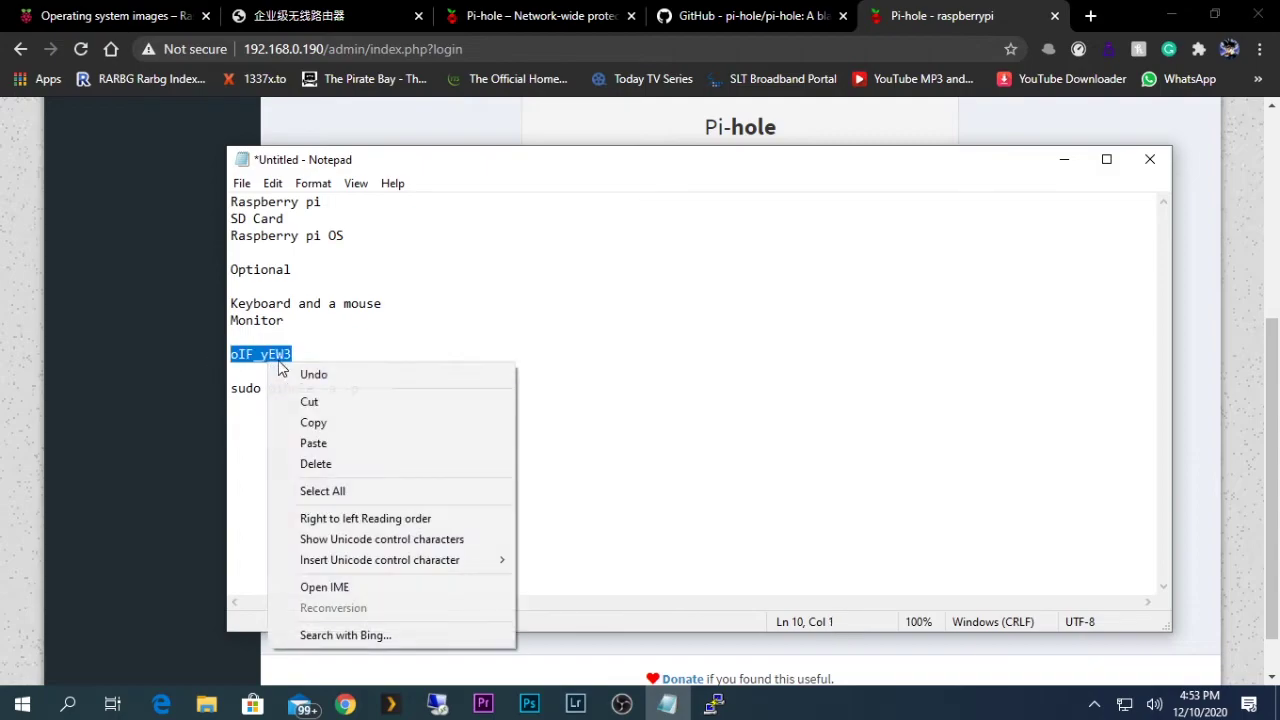
pyautogui.click(313, 422)
pyautogui.click(1064, 159)
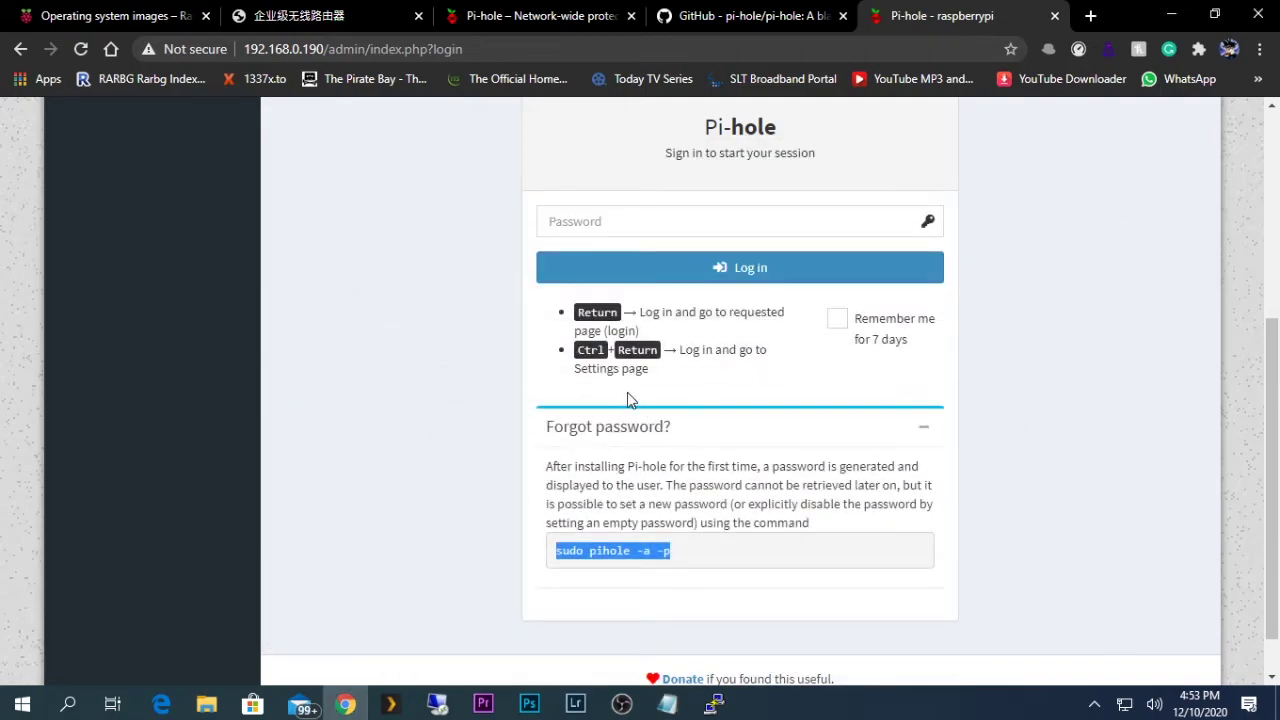
# Paste the admin password into the Pi-hole Password field, log in, and dismiss the browser's offer to save it.
pyautogui.rightClick(657, 221)
pyautogui.click(723, 424)
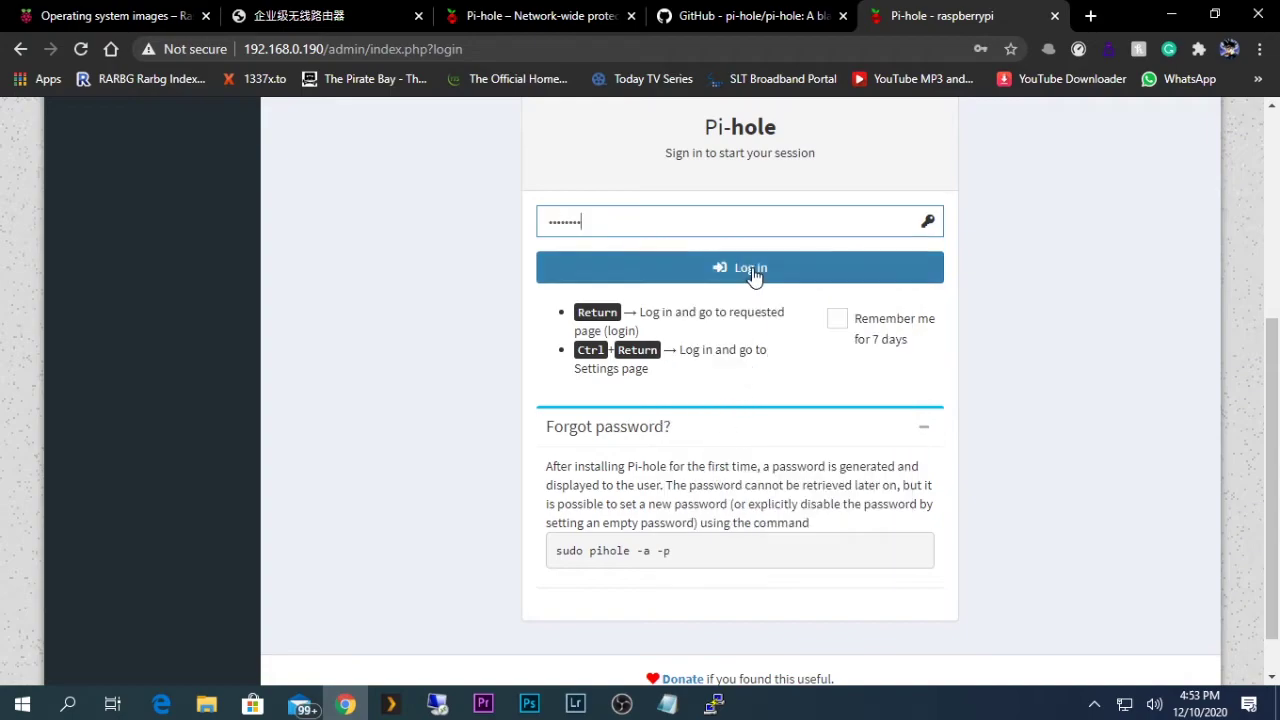
pyautogui.click(760, 267)
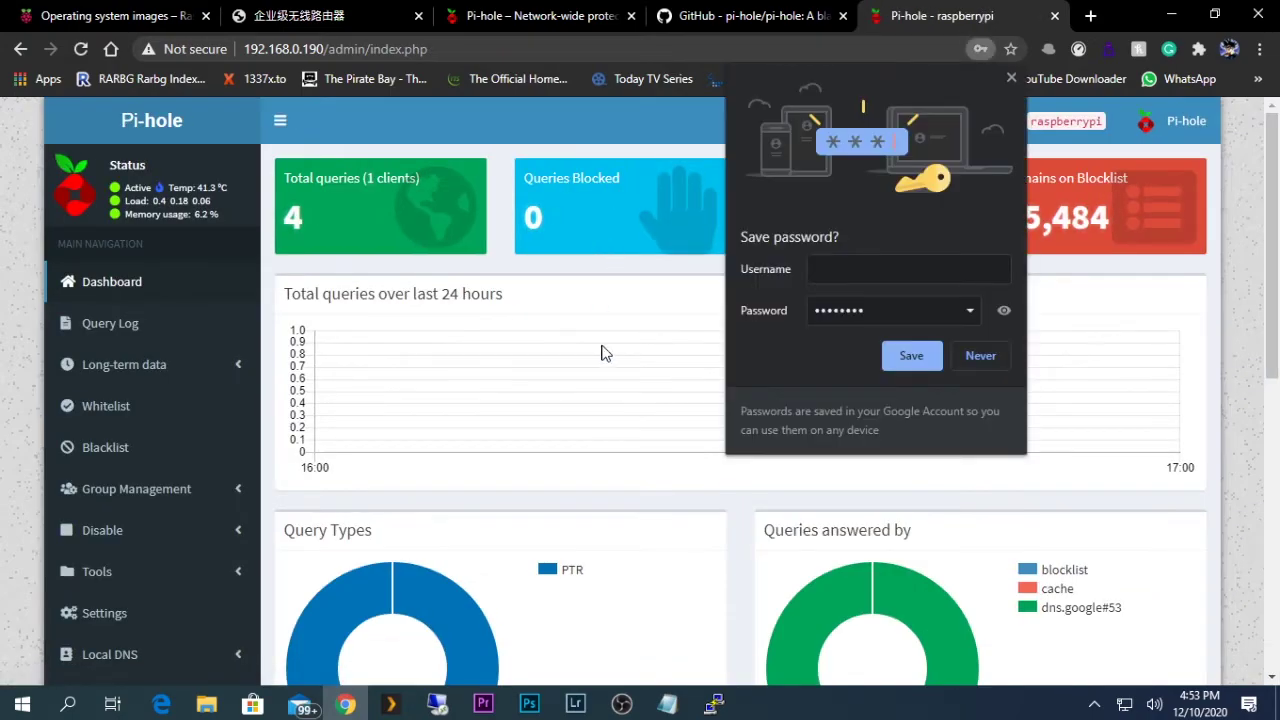
pyautogui.click(1010, 77)
# Look over the Pi-hole dashboard and copy the IP address 192.168.0.190 from the page's web address.
pyautogui.scroll(-4, 477, 500)
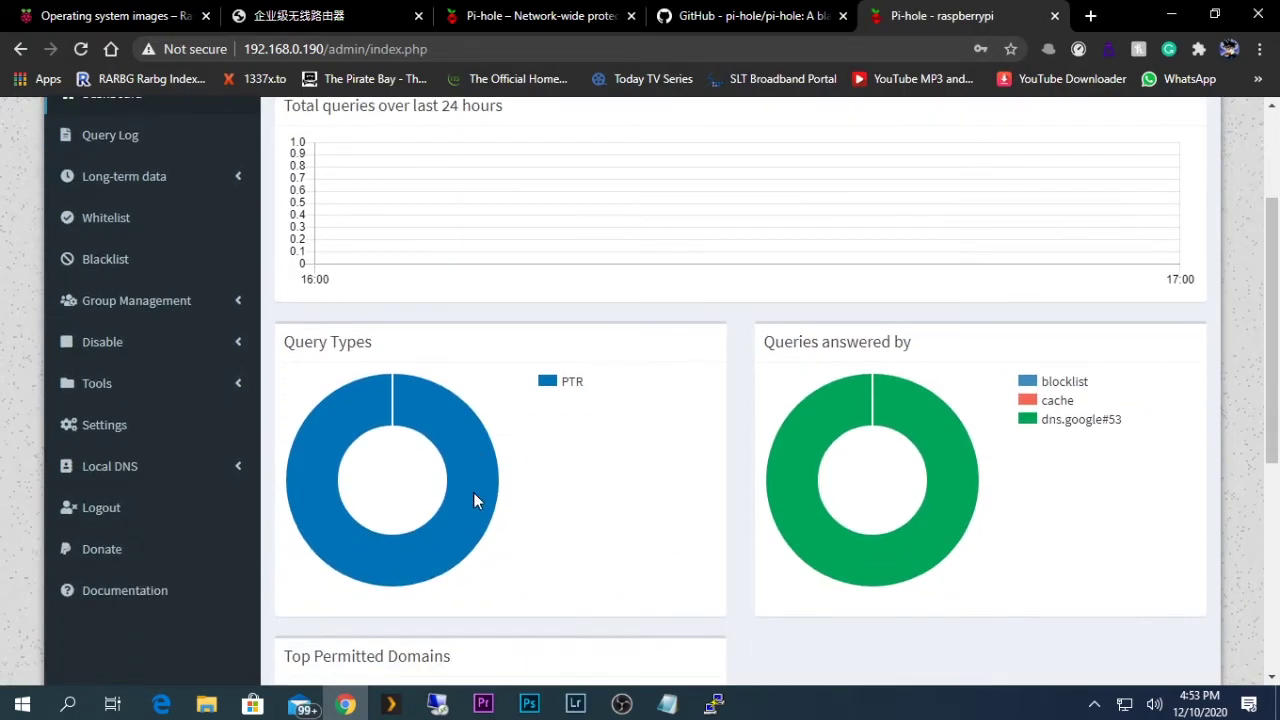
pyautogui.scroll(5, 551, 503)
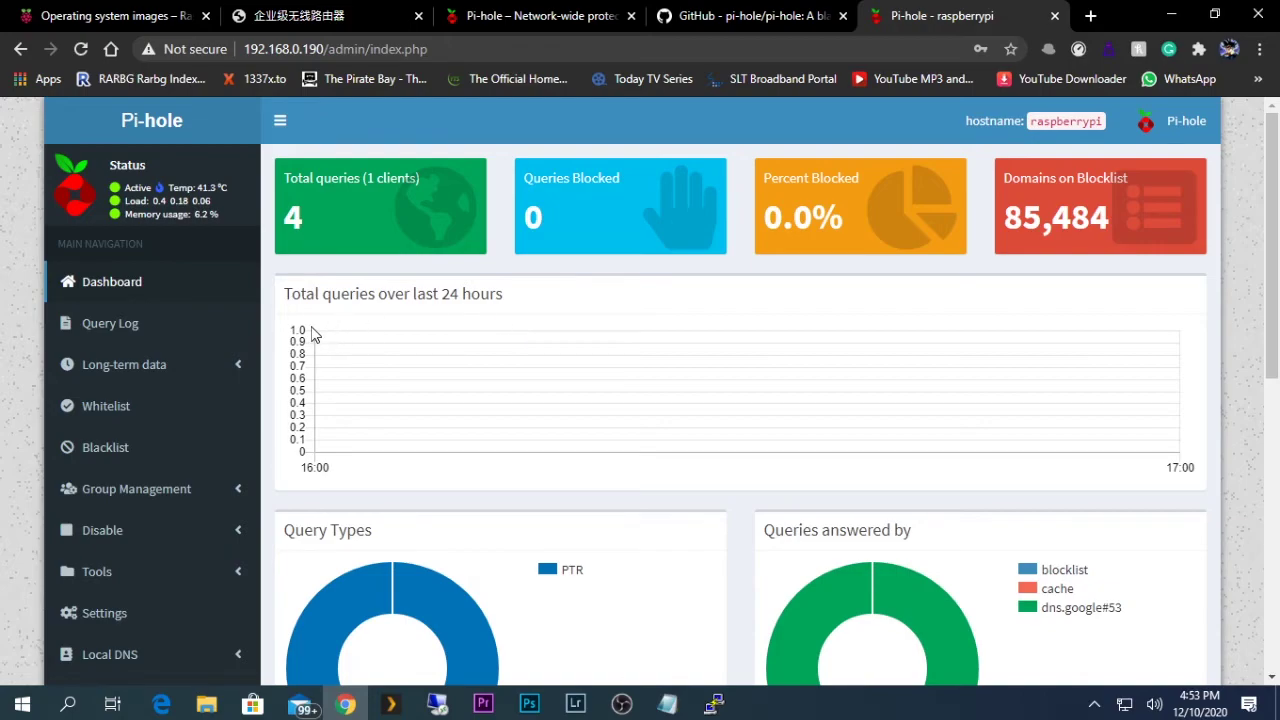
pyautogui.moveTo(323, 50); pyautogui.dragTo(242, 52)
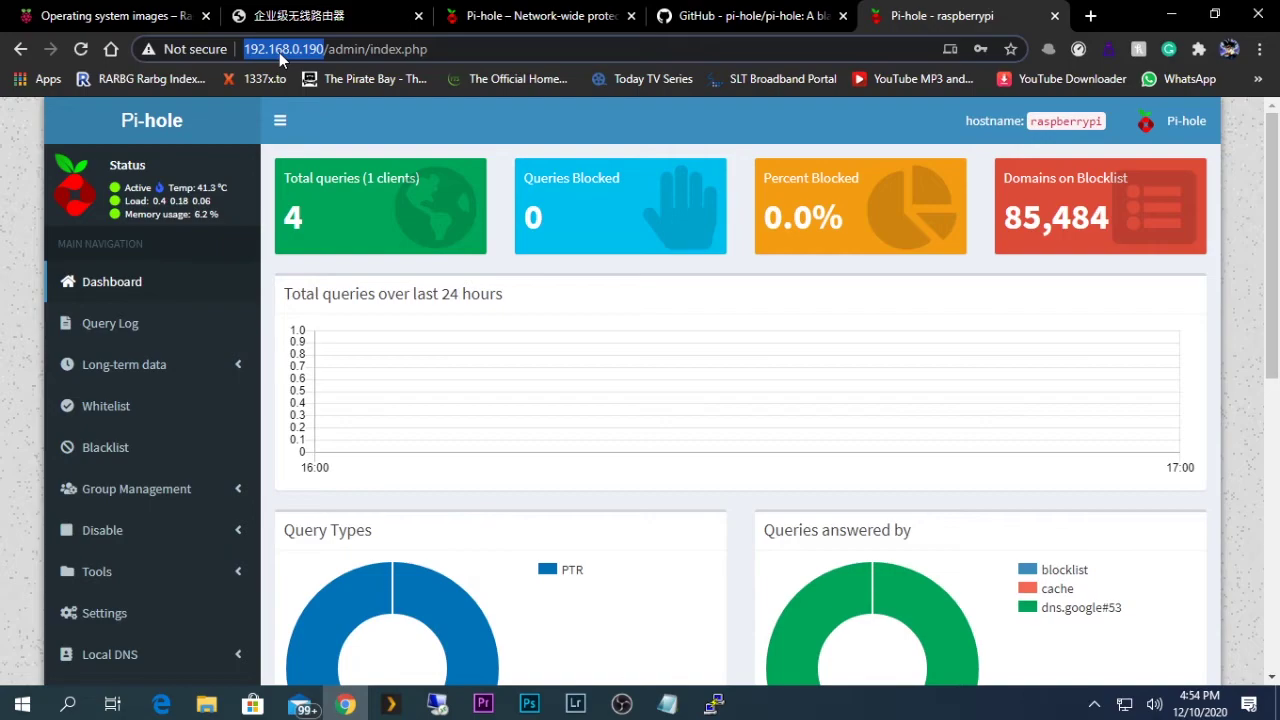
pyautogui.rightClick(279, 52)
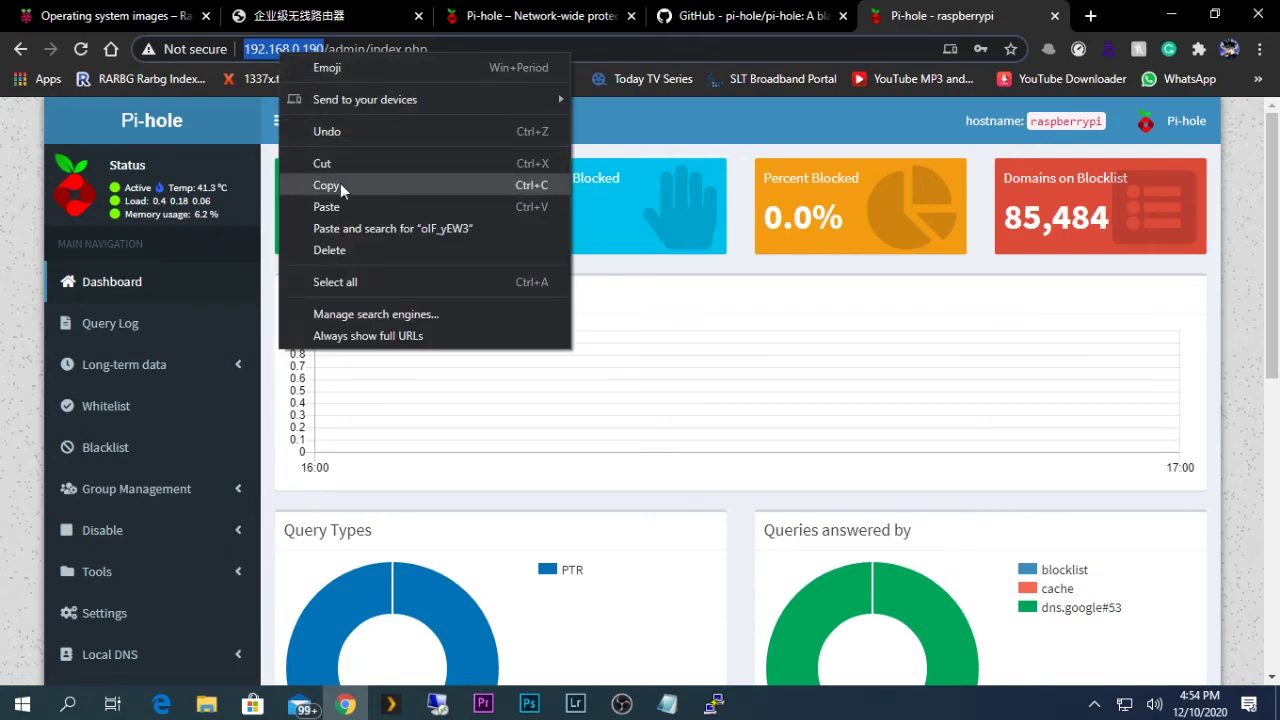
pyautogui.click(340, 185)
# Switch to the Tenda router's page, log out, and log back in with the saved router password.
pyautogui.click(313, 18)
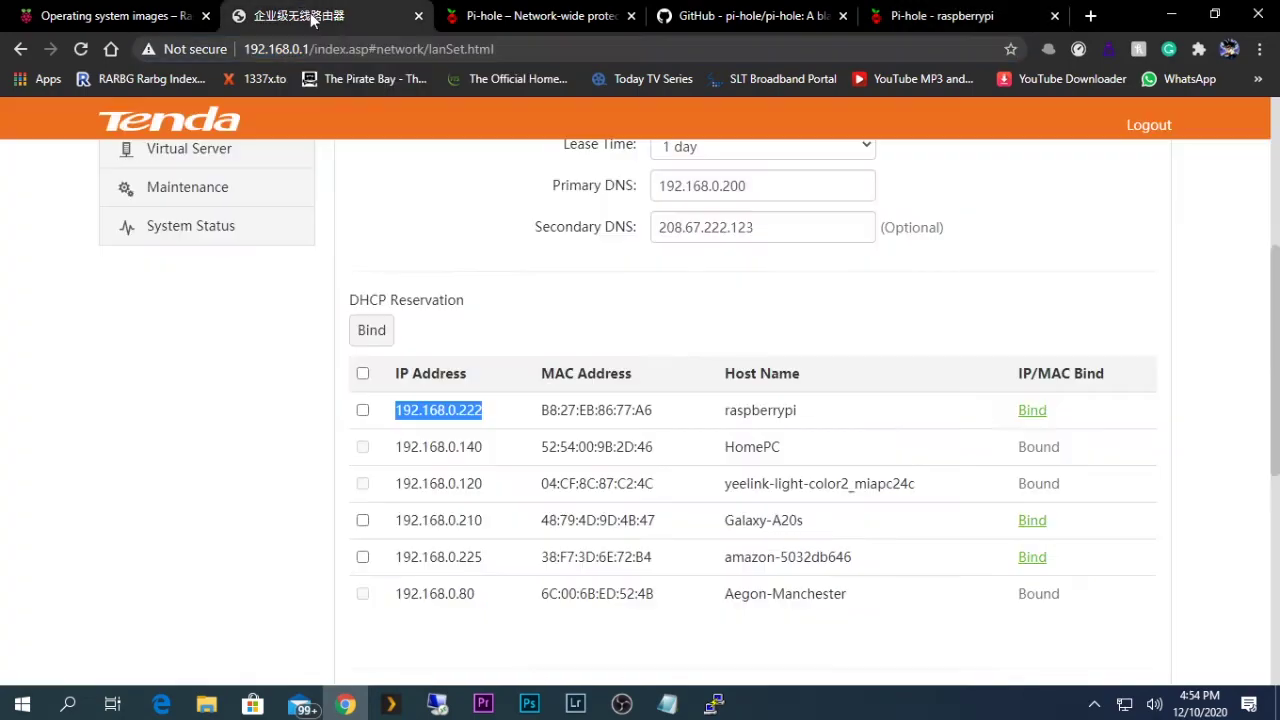
pyautogui.click(1148, 125)
pyautogui.click(622, 342)
pyautogui.click(633, 405)
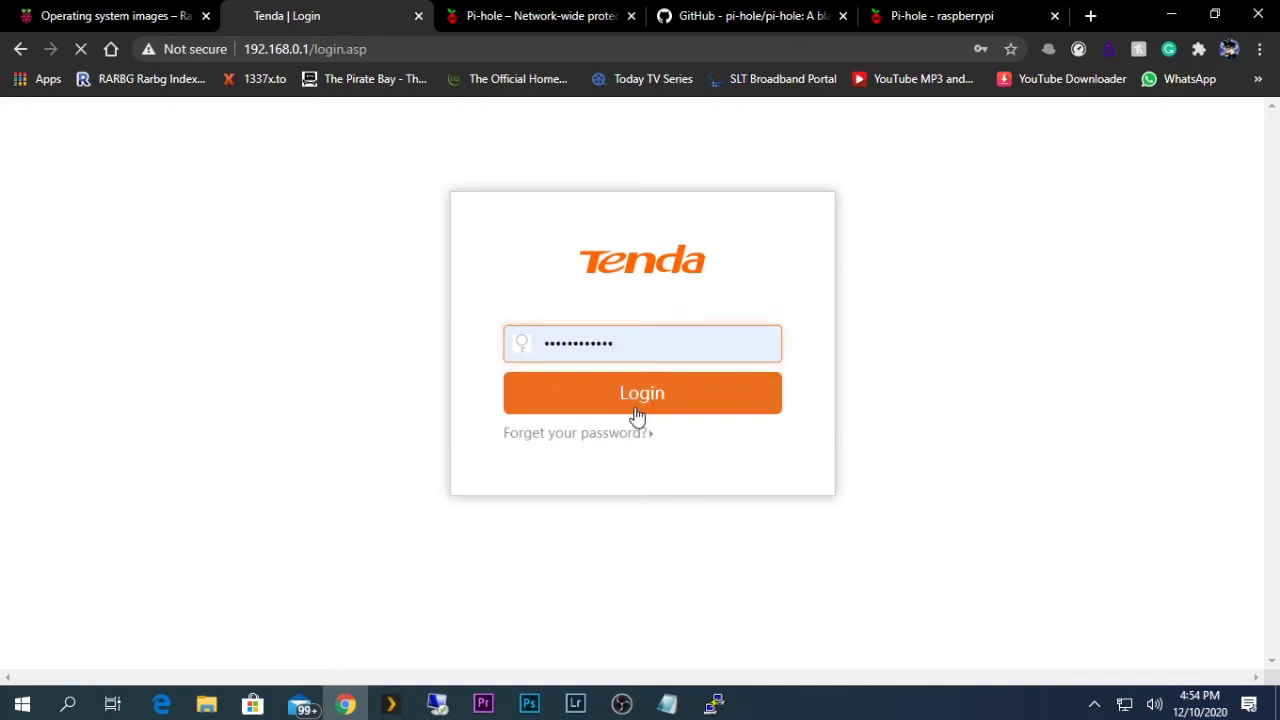
pyautogui.click(634, 410)
# Open the router's LAN Settings and set the DHCP server's Primary DNS to the copied address 192.168.0.190.
pyautogui.click(221, 180)
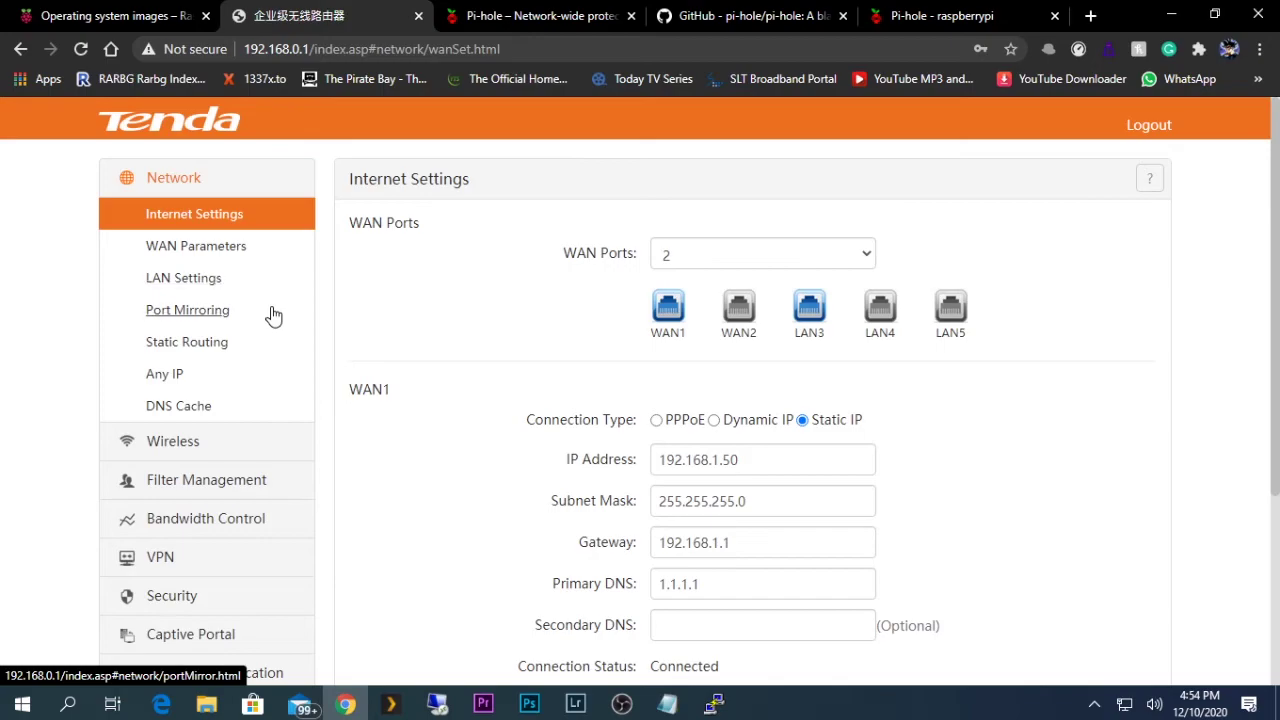
pyautogui.click(221, 278)
pyautogui.scroll(-1, 594, 386)
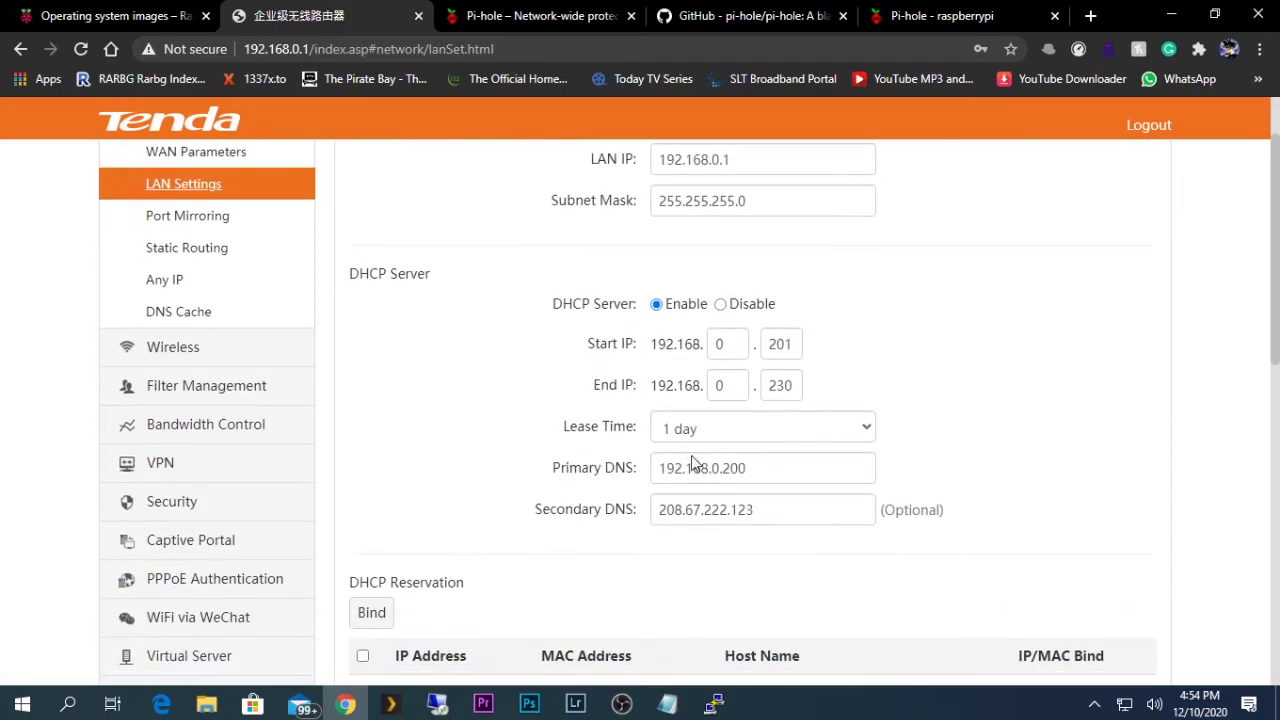
pyautogui.moveTo(771, 466); pyautogui.dragTo(655, 475)
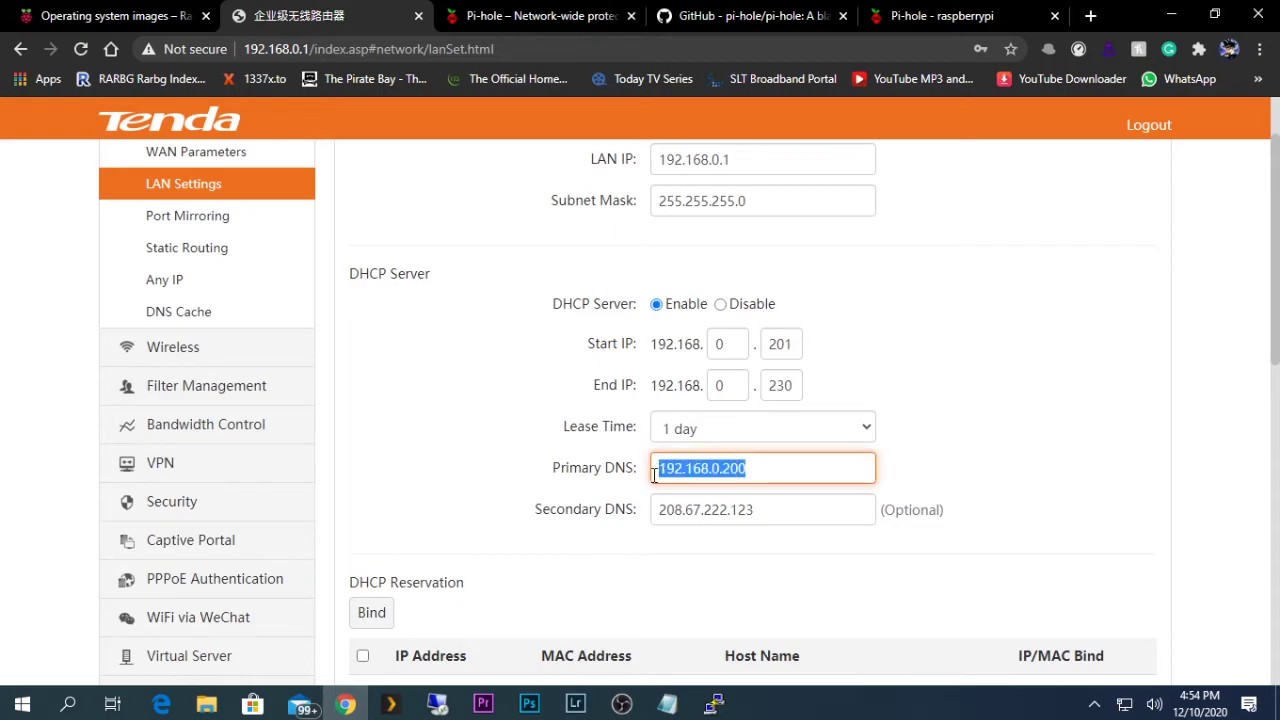
pyautogui.rightClick(676, 477)
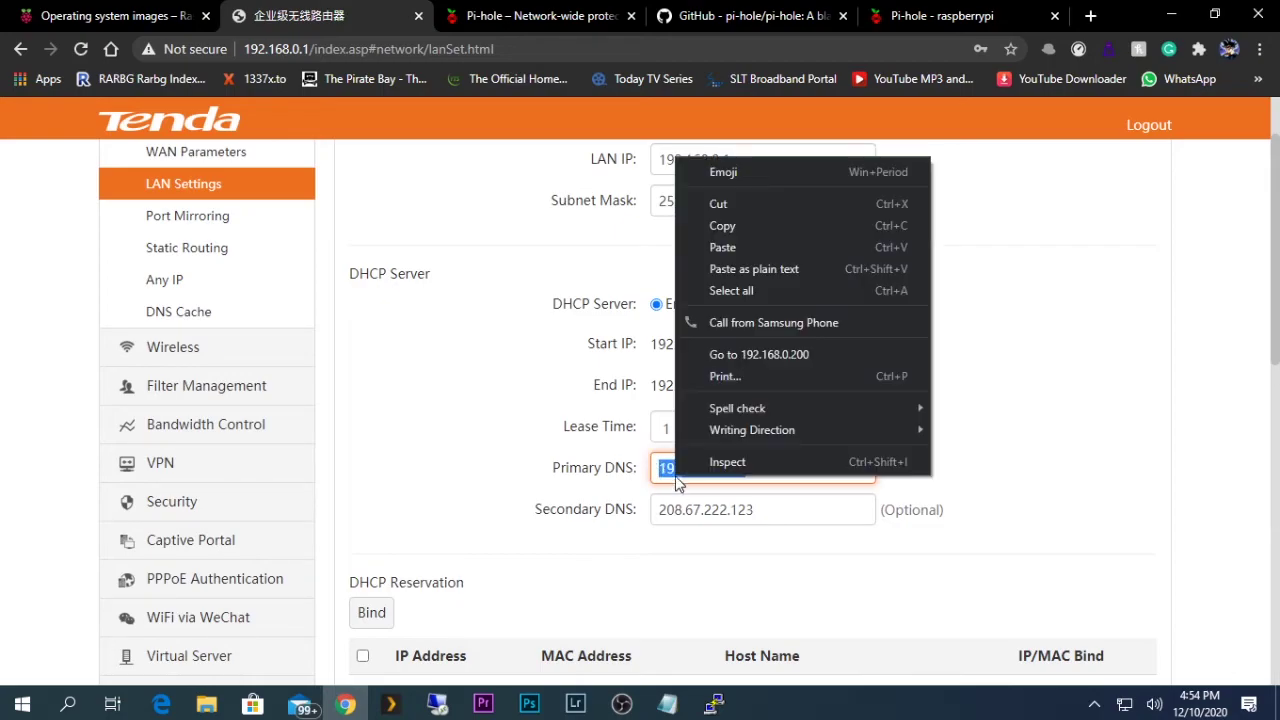
pyautogui.click(743, 249)
pyautogui.press('BackSpace')
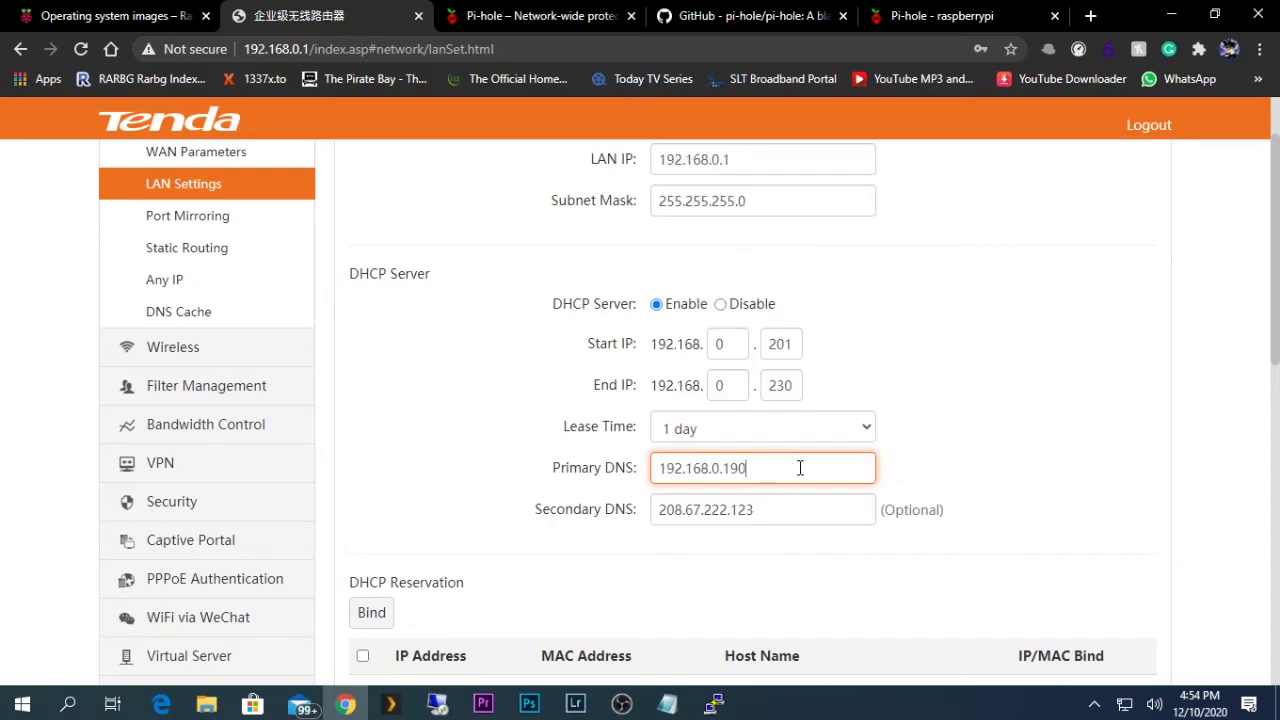
pyautogui.press('Left')
pyautogui.press('Left')
pyautogui.press('Left')
pyautogui.press('Left')
pyautogui.press('Left')
pyautogui.press('Left')
pyautogui.press('Left')
pyautogui.press('Left')
pyautogui.press('Left')
pyautogui.press('Left')
pyautogui.press('Left')
pyautogui.press('Left')
pyautogui.press('Left')
# Save the router's LAN settings and return to the DHCP Server section.
pyautogui.scroll(-2, 880, 493)
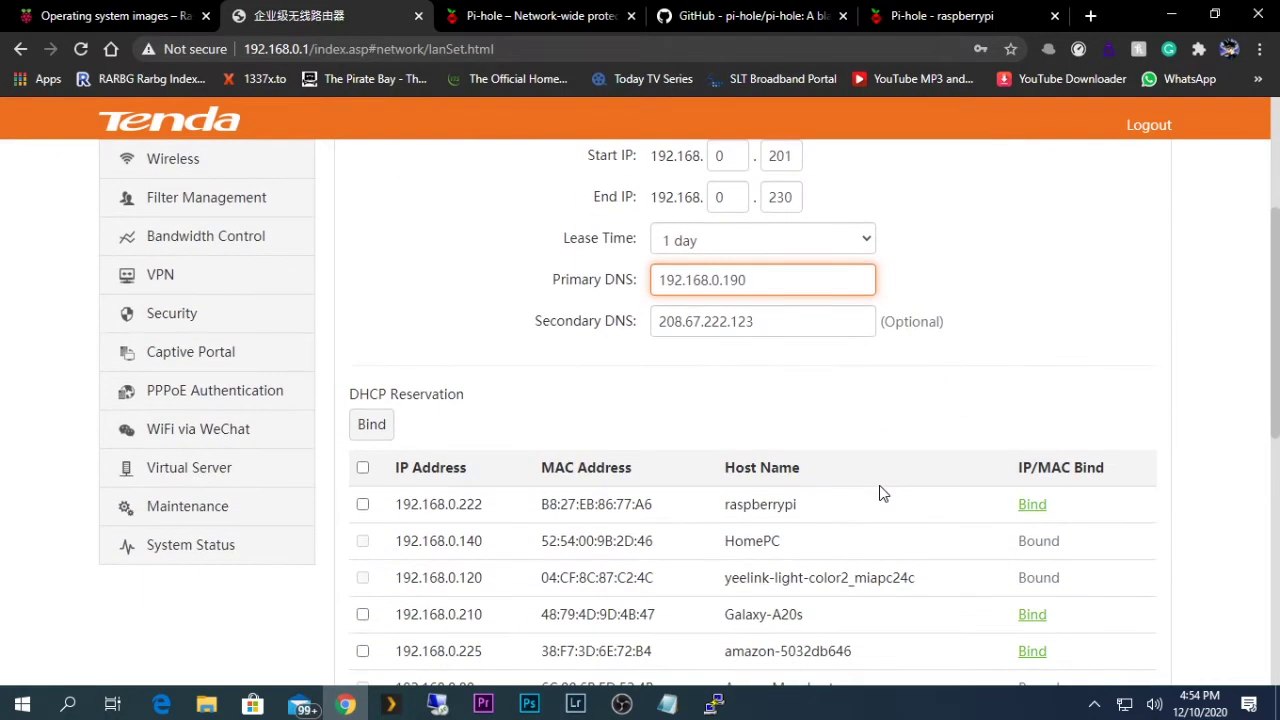
pyautogui.scroll(-6, 880, 493)
pyautogui.click(712, 604)
pyautogui.scroll(3, 810, 648)
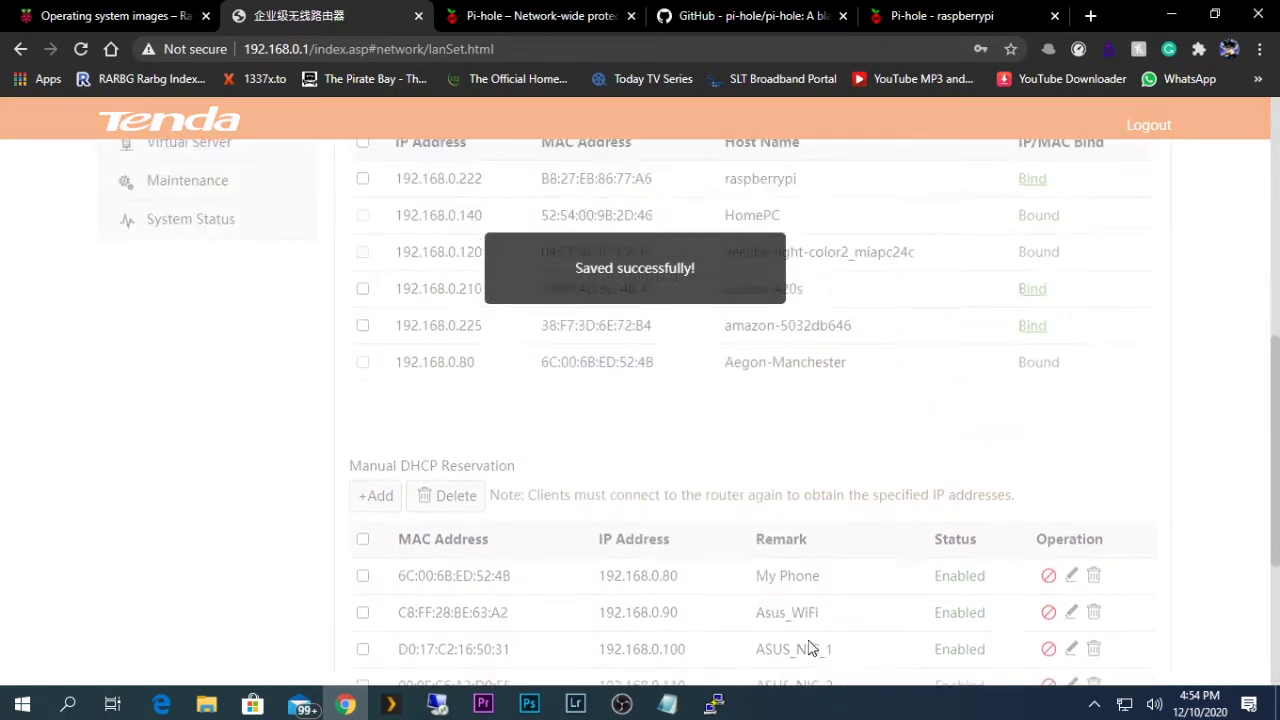
pyautogui.scroll(6, 810, 648)
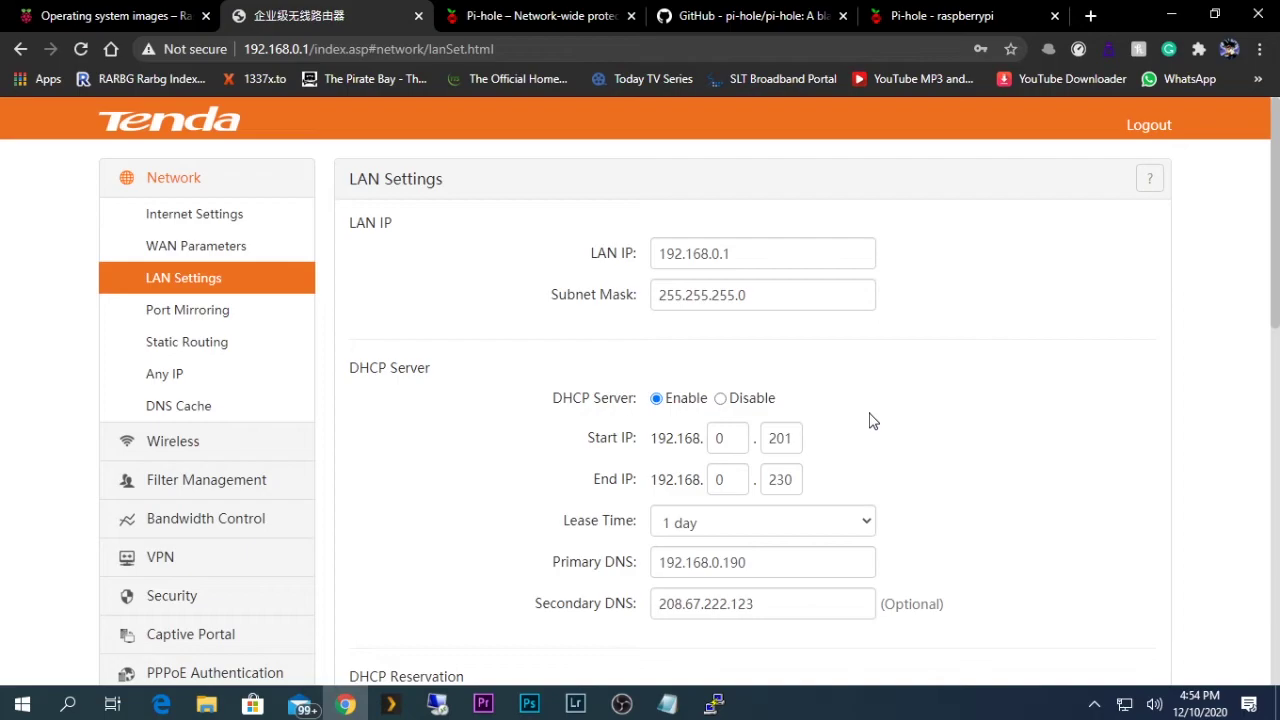
# Switch back to the Pi-hole admin page and look over the dashboard's query statistics, charts and main navigation entries.
pyautogui.click(500, 15)
pyautogui.click(905, 16)
pyautogui.scroll(-1, 578, 417)
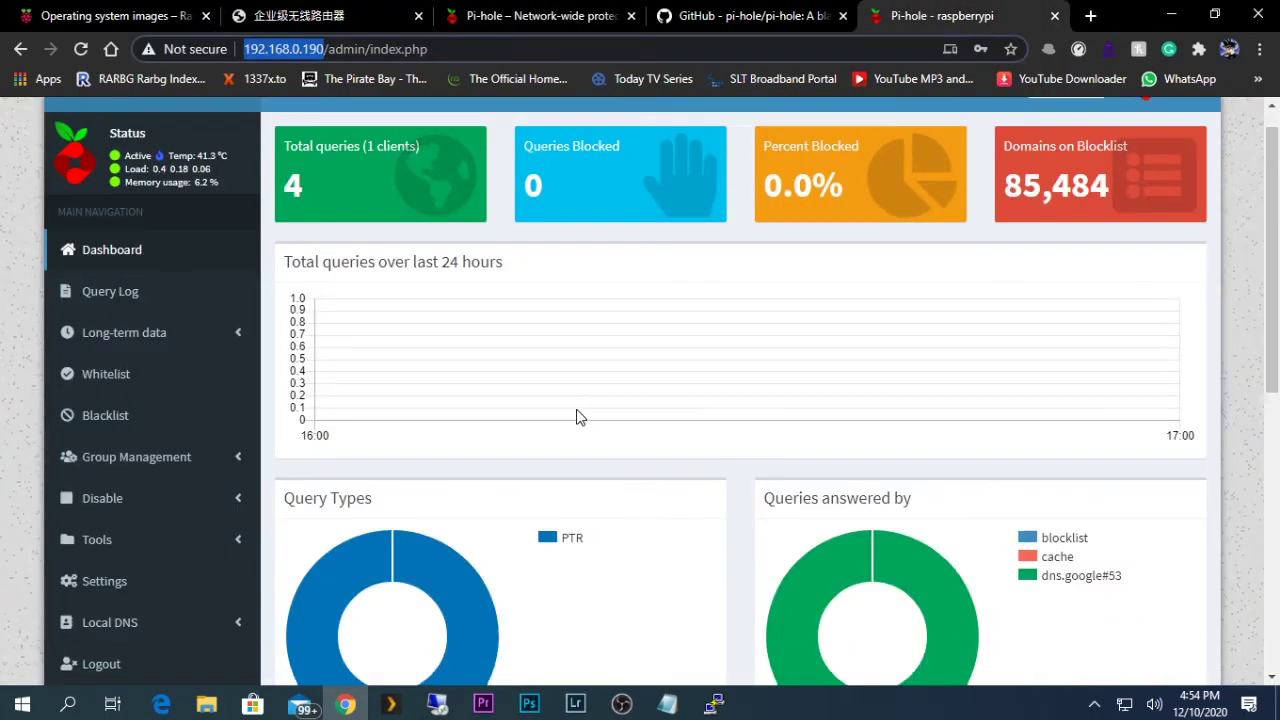
pyautogui.scroll(1, 565, 417)
pyautogui.scroll(-2, 114, 386)
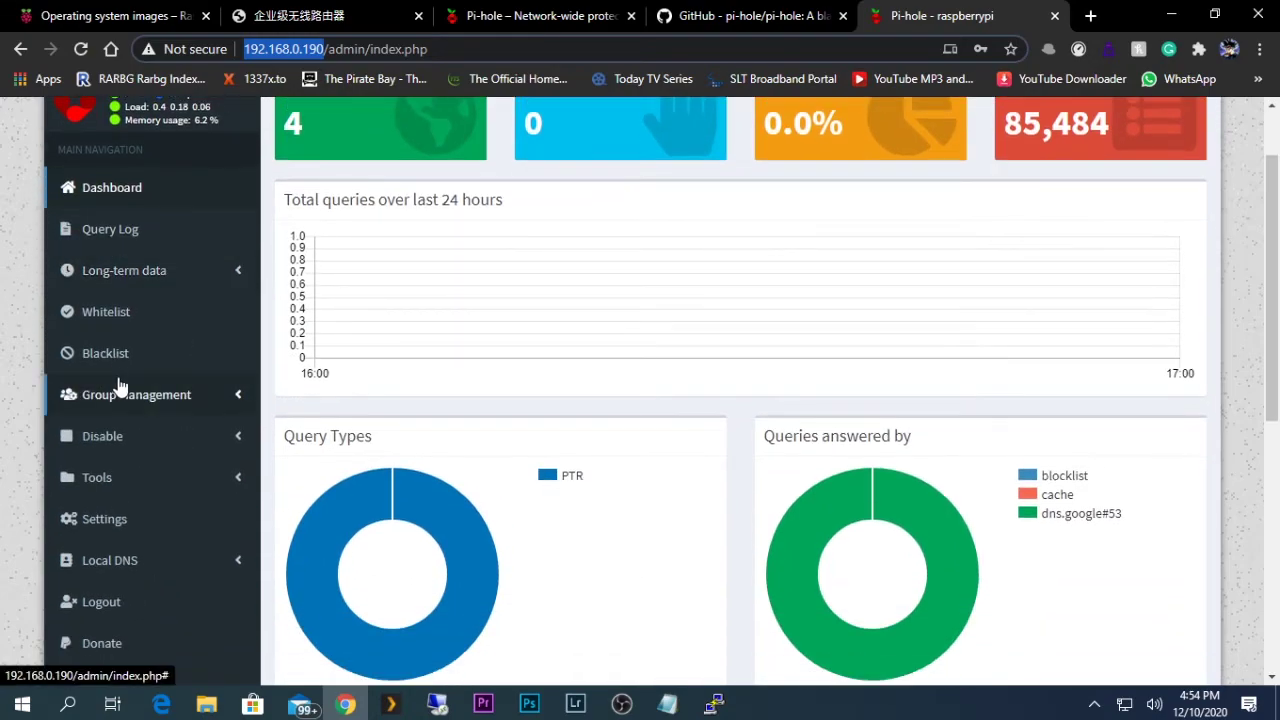
pyautogui.scroll(2, 118, 386)
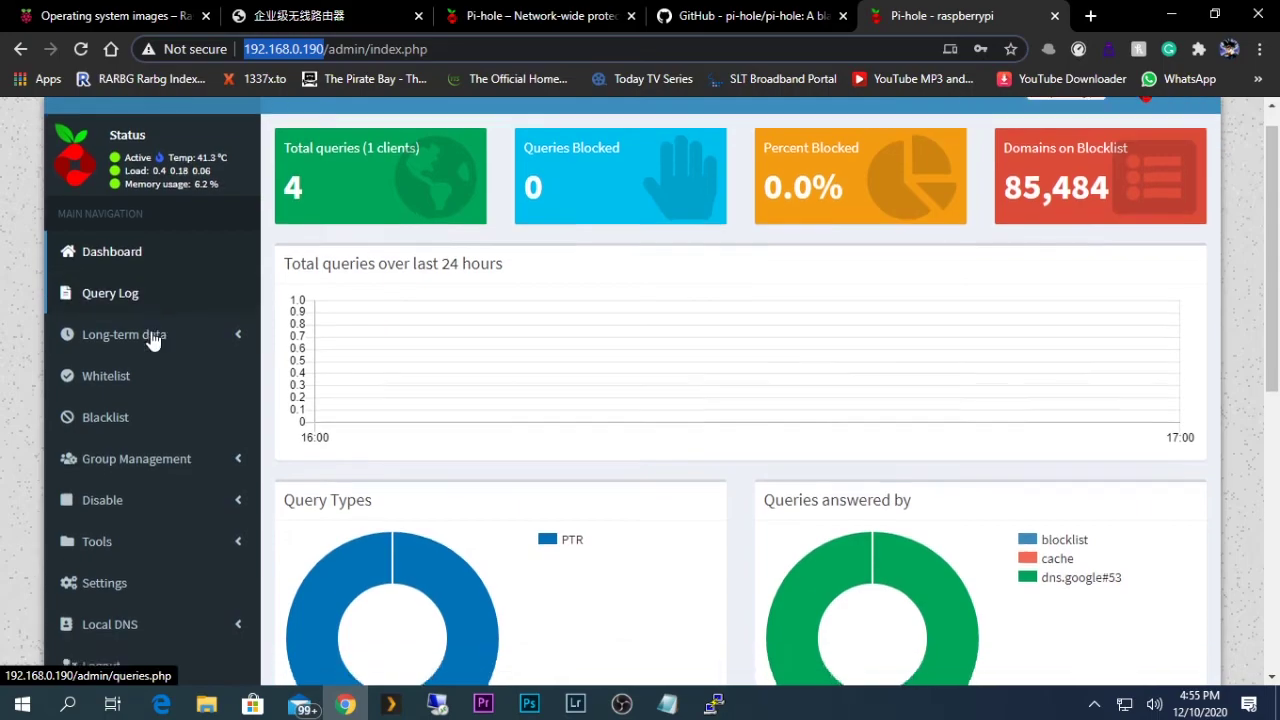
pyautogui.scroll(-1, 157, 337)
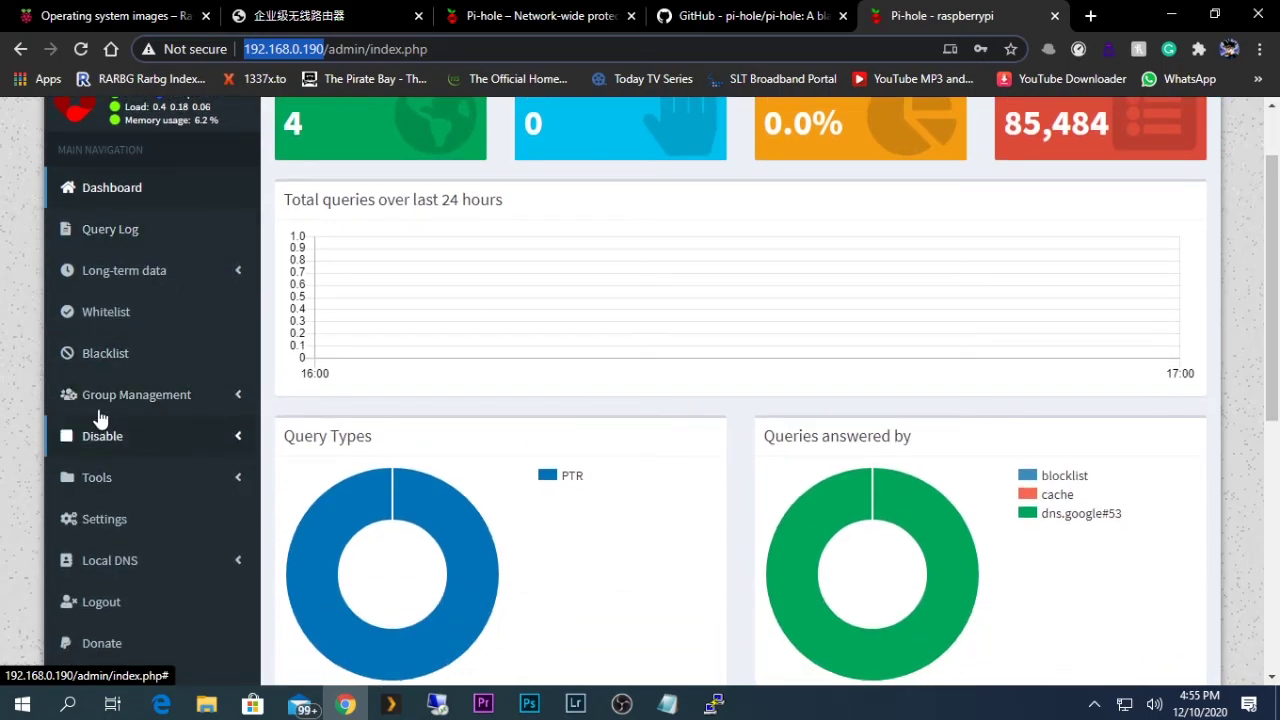
# Open the Pi-hole settings and review the upstream DNS servers and the DHCP settings.
pyautogui.click(138, 531)
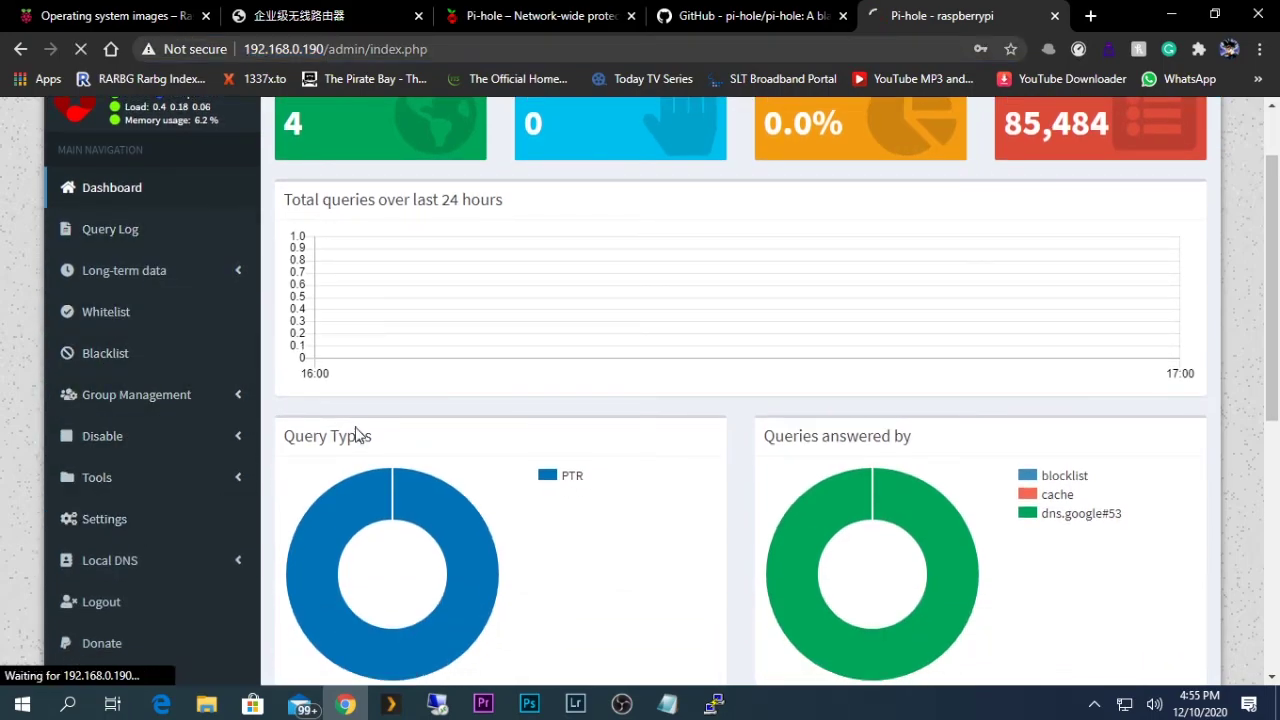
pyautogui.click(434, 192)
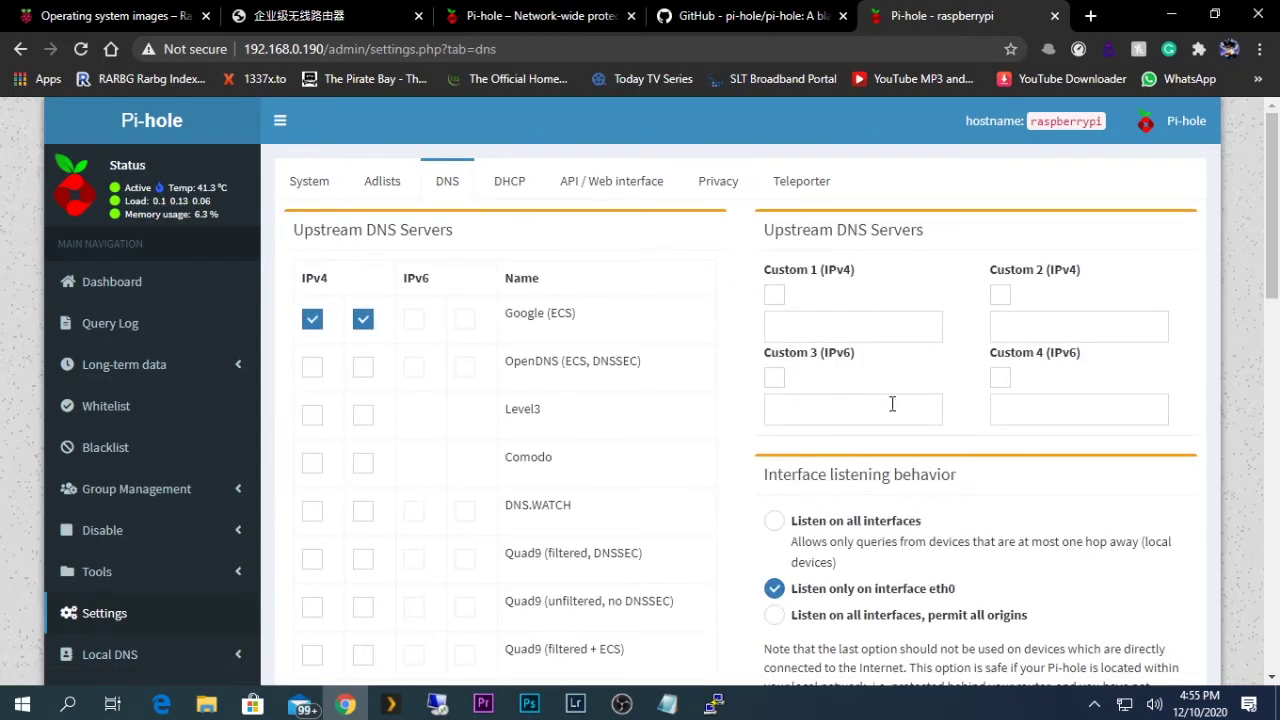
pyautogui.click(500, 192)
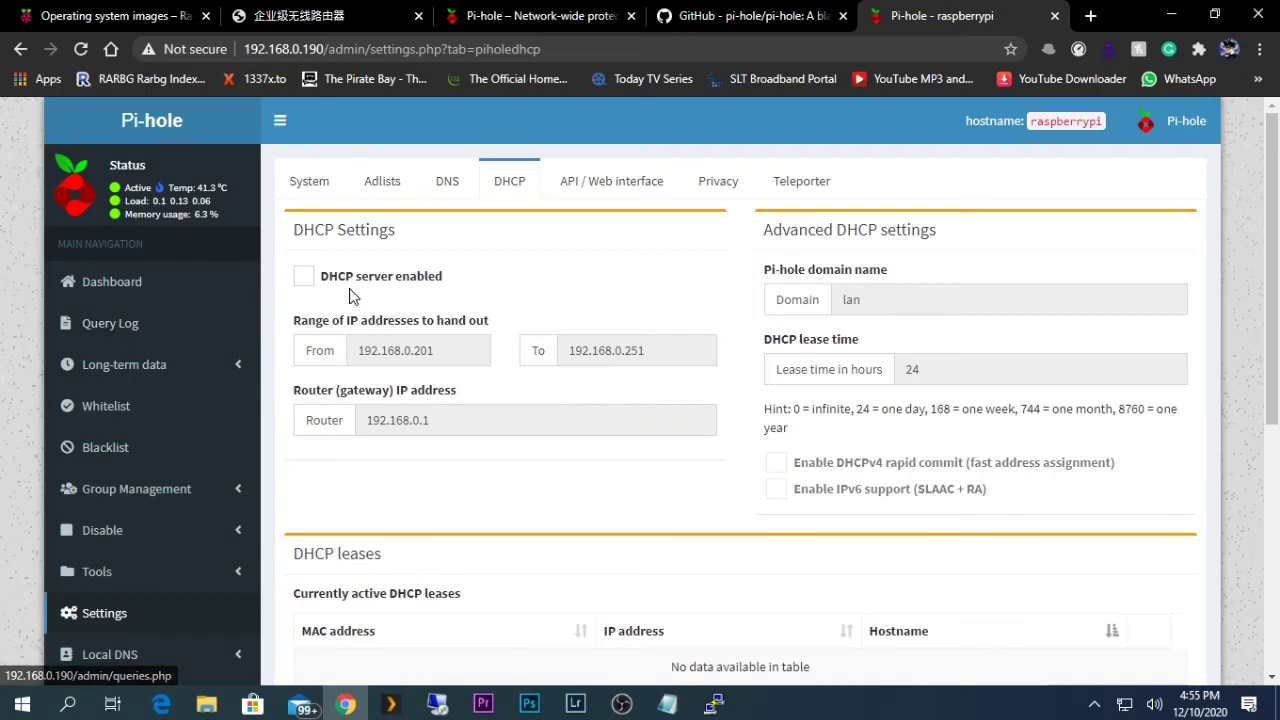
# View the Adlists settings and follow the group management pages link to the list of configured adlists.
pyautogui.click(383, 192)
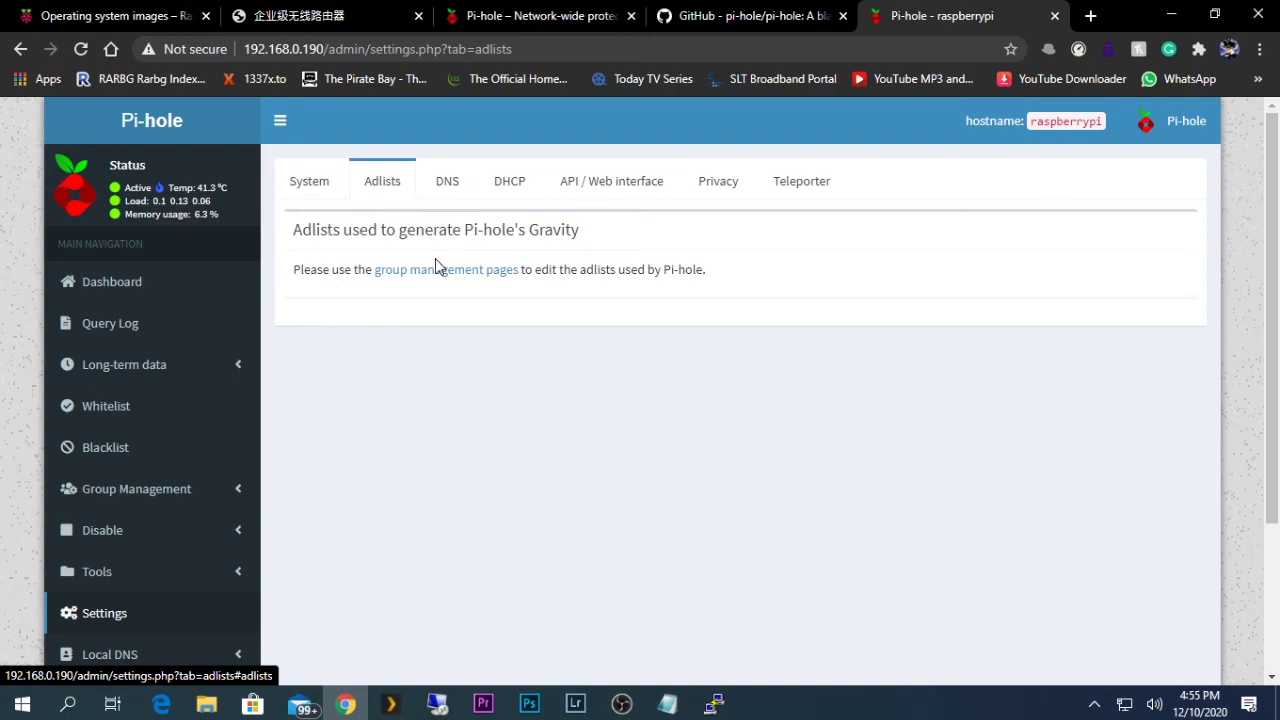
pyautogui.click(468, 266)
pyautogui.scroll(-3, 505, 377)
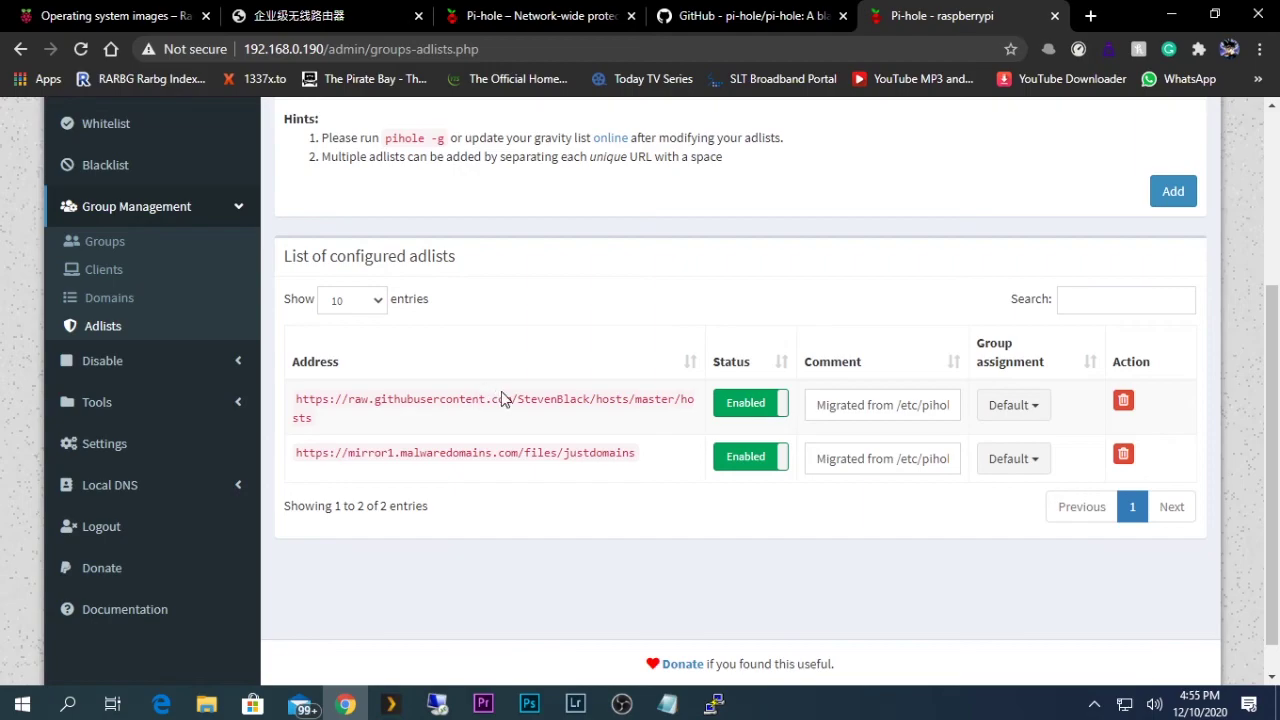
# Examine the adlist management page, including the form for adding a new adlist, its hints and the configured adlists' addresses and status.
pyautogui.scroll(2, 501, 395)
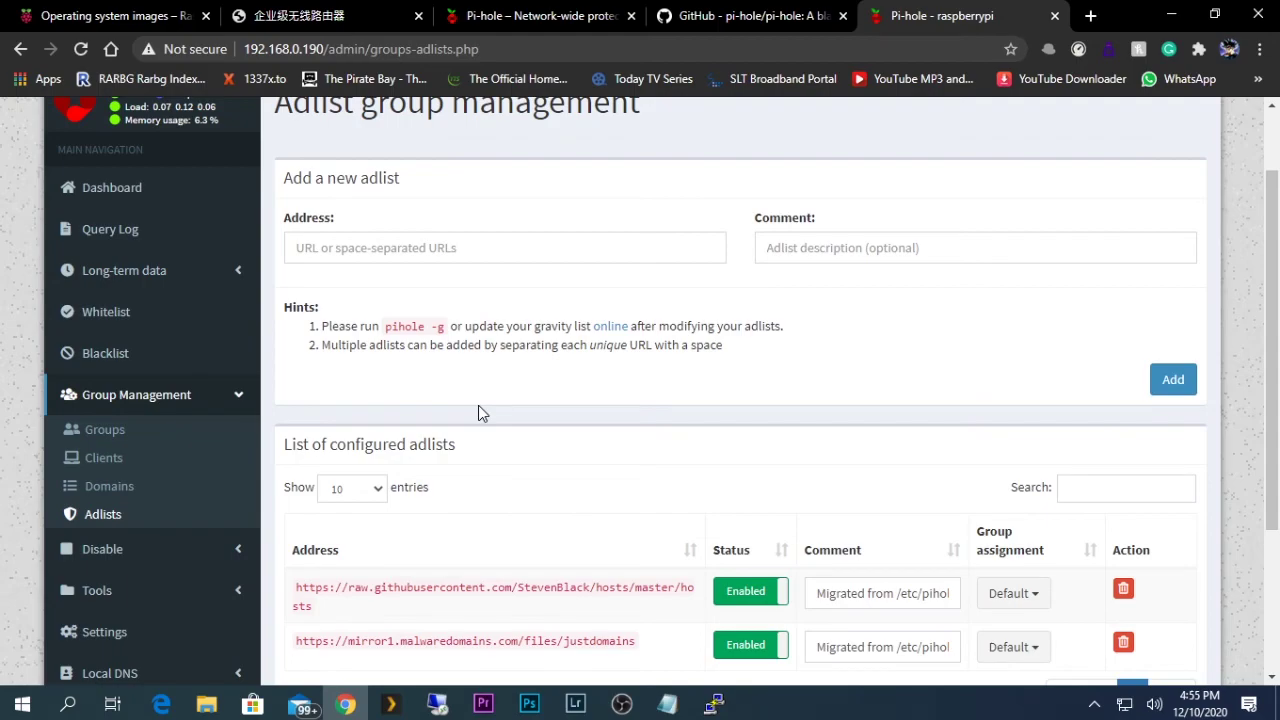
pyautogui.scroll(-1, 580, 417)
pyautogui.scroll(3, 462, 437)
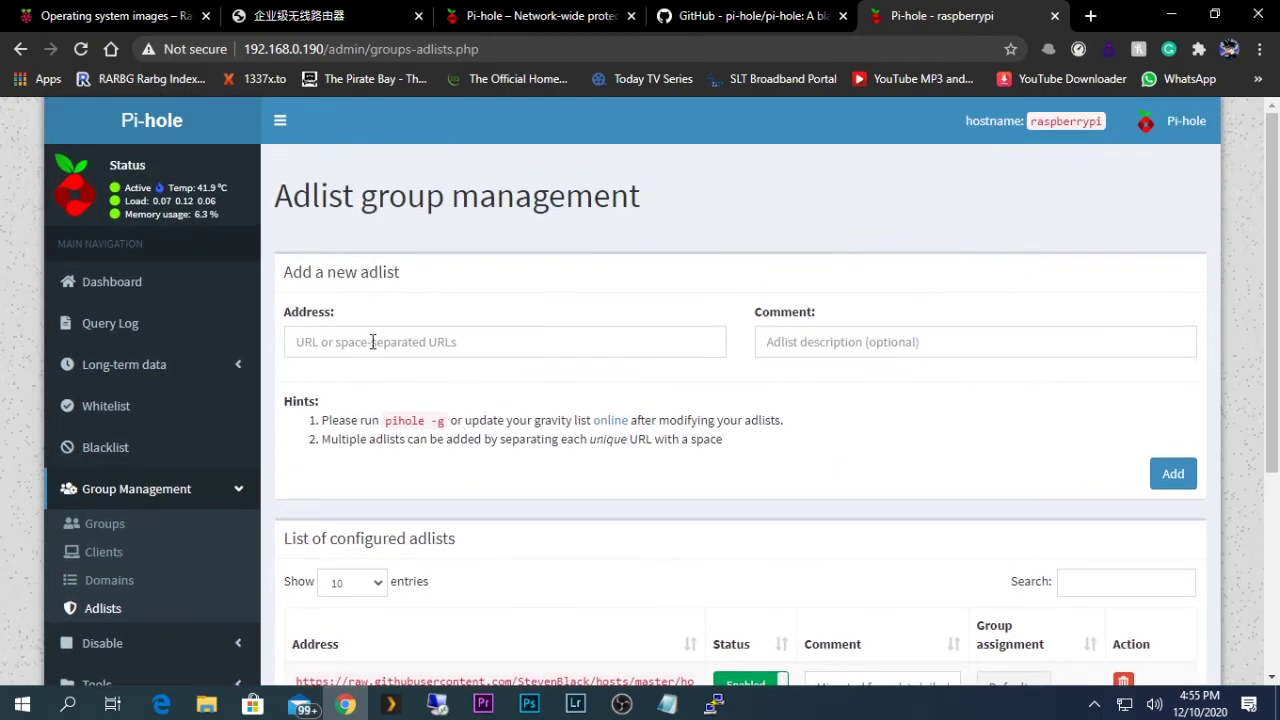
pyautogui.scroll(-1, 571, 486)
pyautogui.scroll(-1, 600, 380)
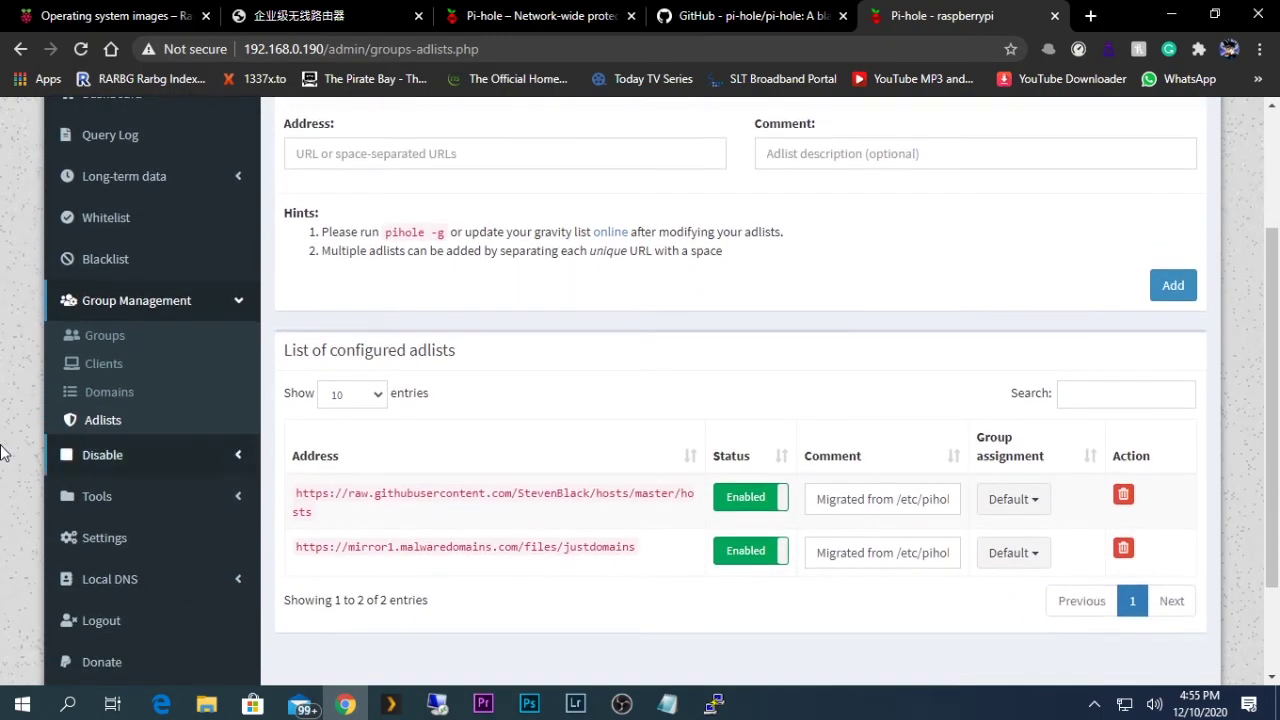
pyautogui.scroll(2, 150, 410)
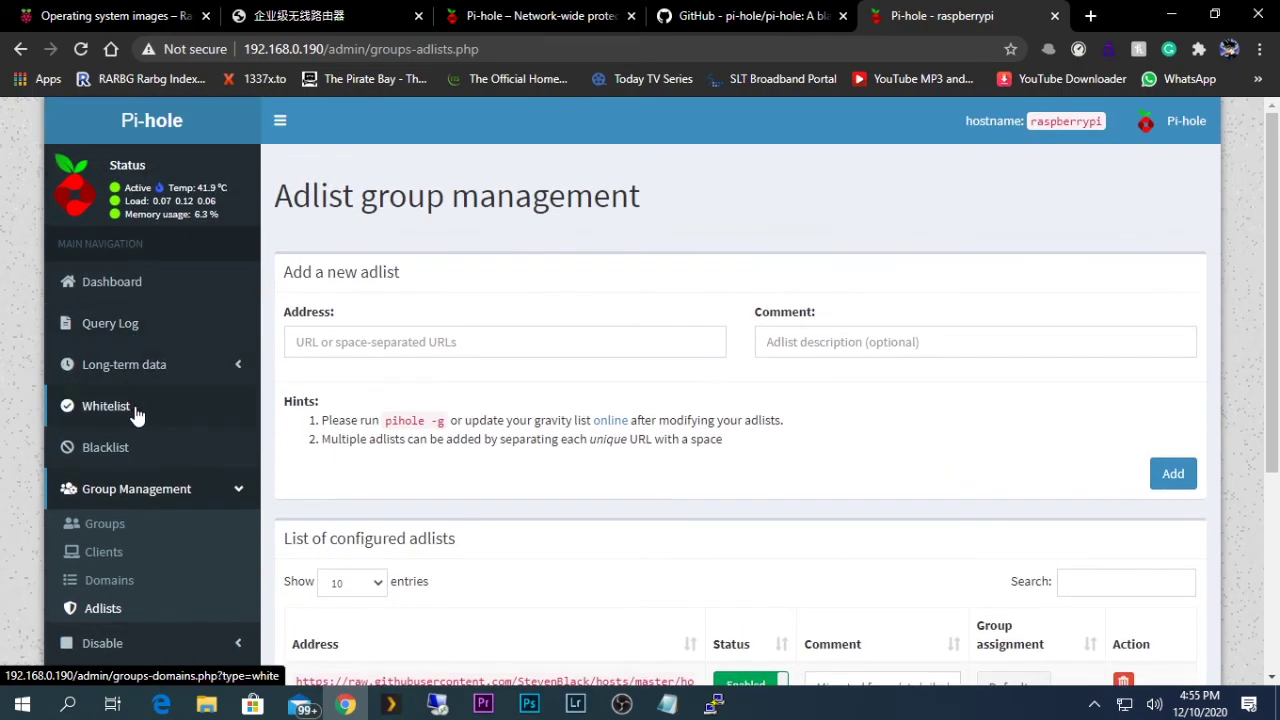
pyautogui.scroll(-2, 190, 450)
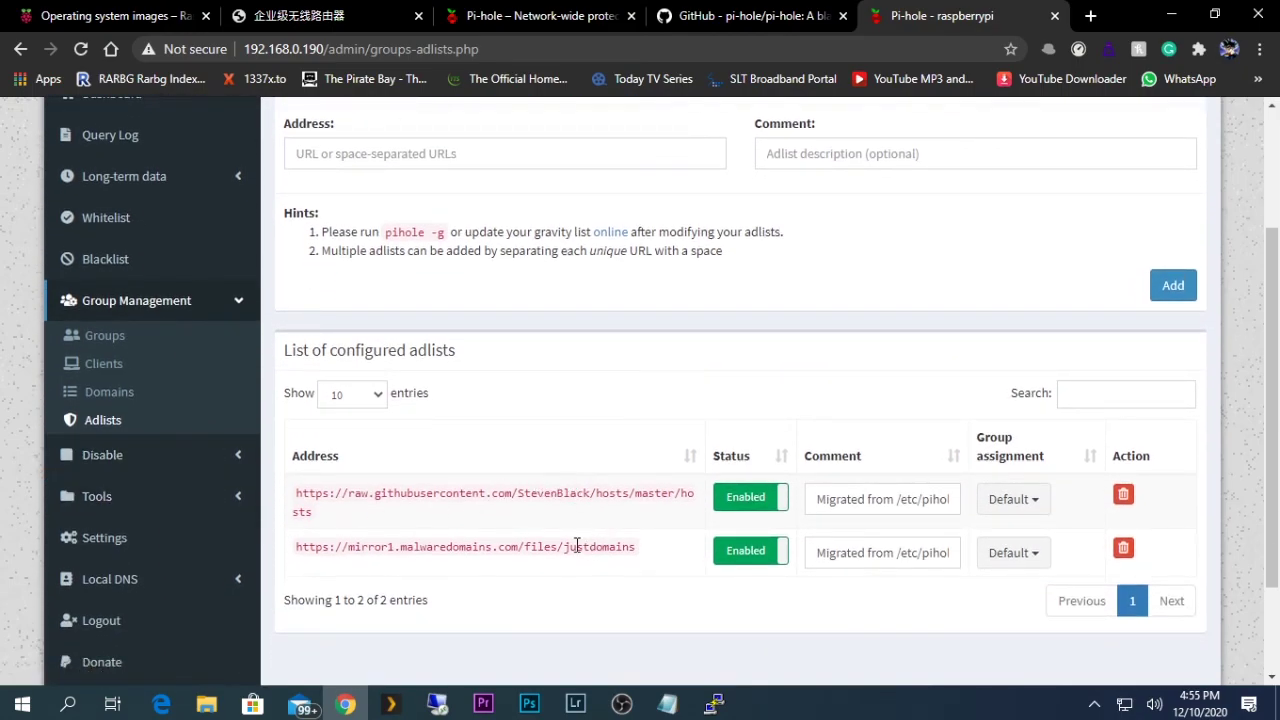
pyautogui.scroll(1, 577, 543)
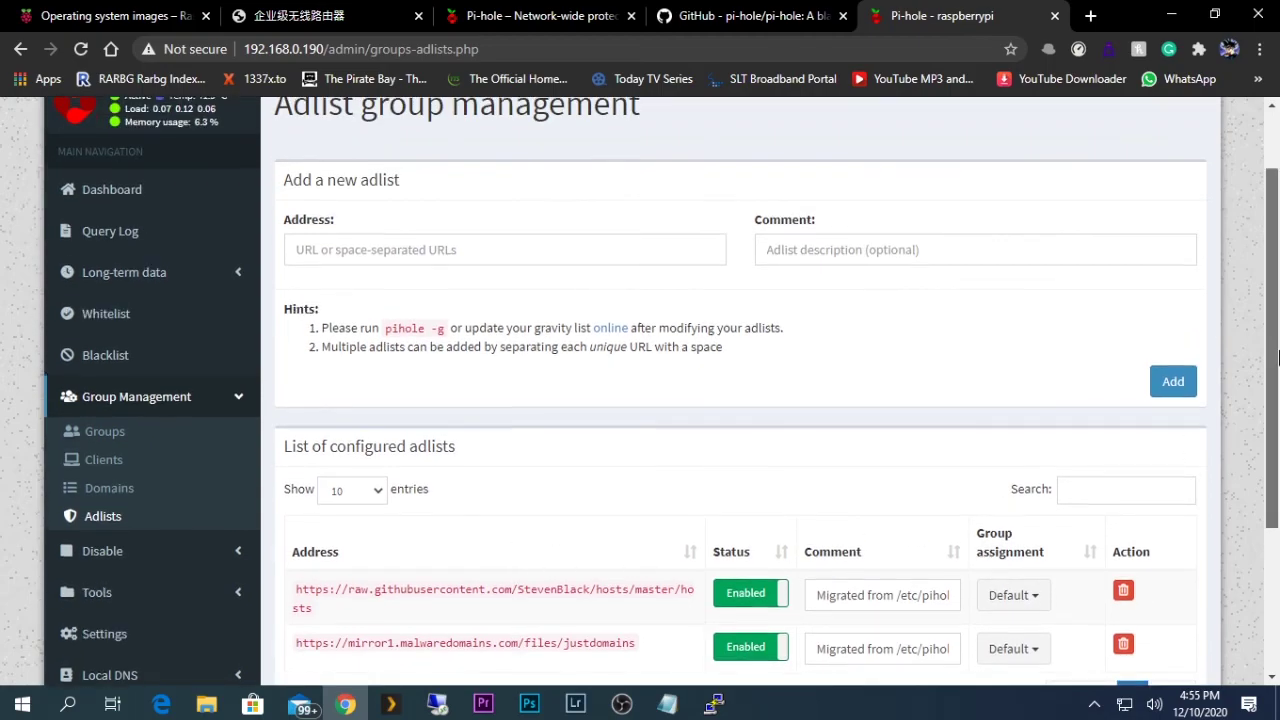
pyautogui.scroll(1, 1270, 430)
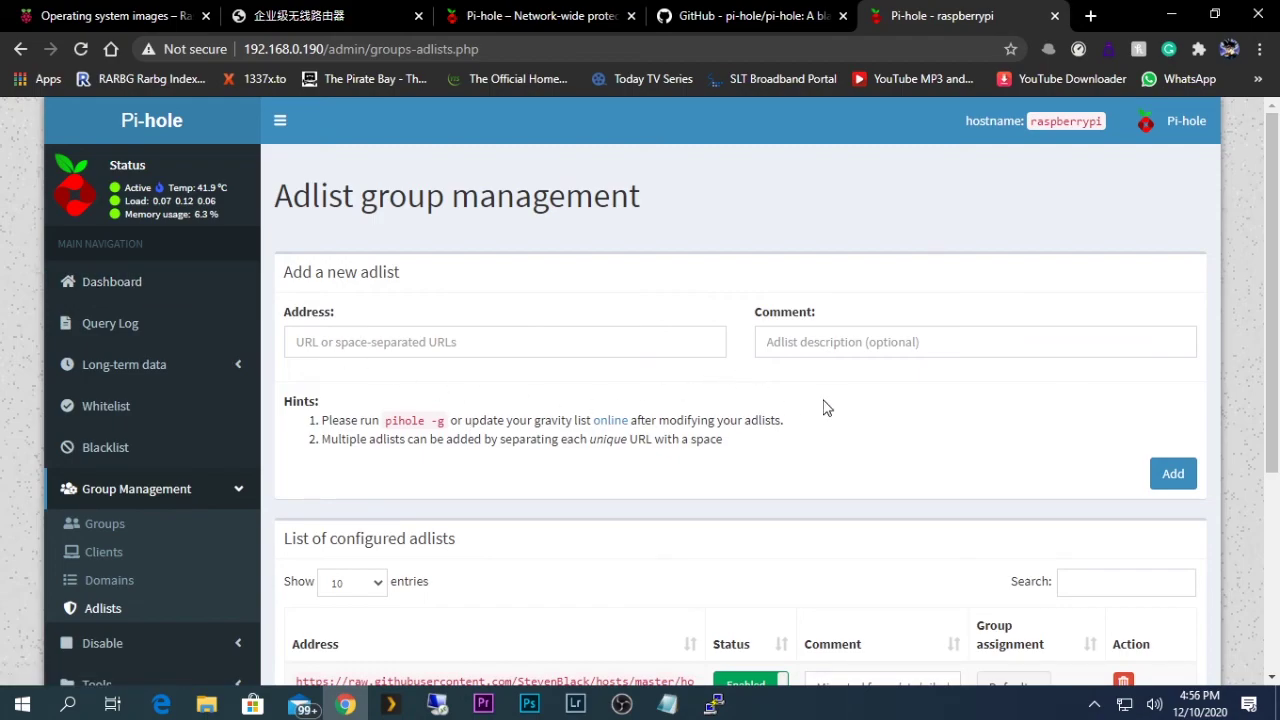
pyautogui.scroll(-1, 830, 410)
pyautogui.scroll(1, 1278, 318)
pyautogui.scroll(-1, 1278, 228)
pyautogui.moveTo(1278, 228); pyautogui.dragTo(1278, 192)
pyautogui.scroll(-1, 580, 523)
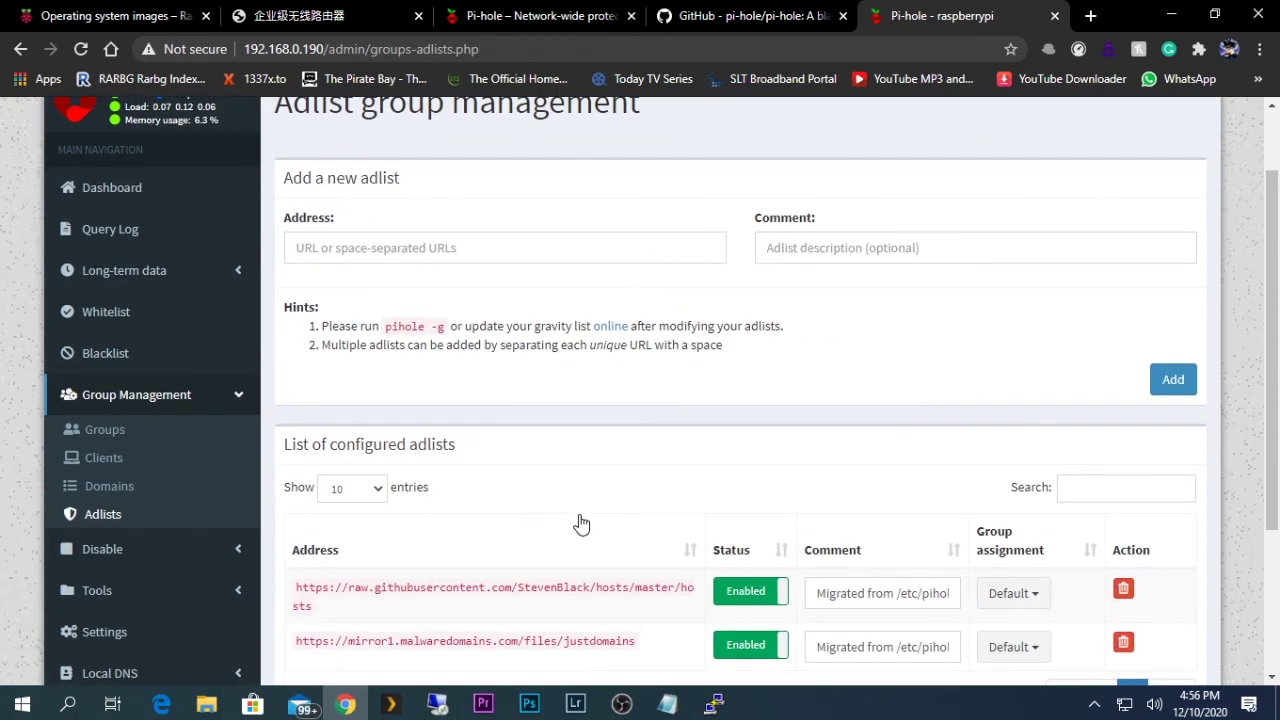